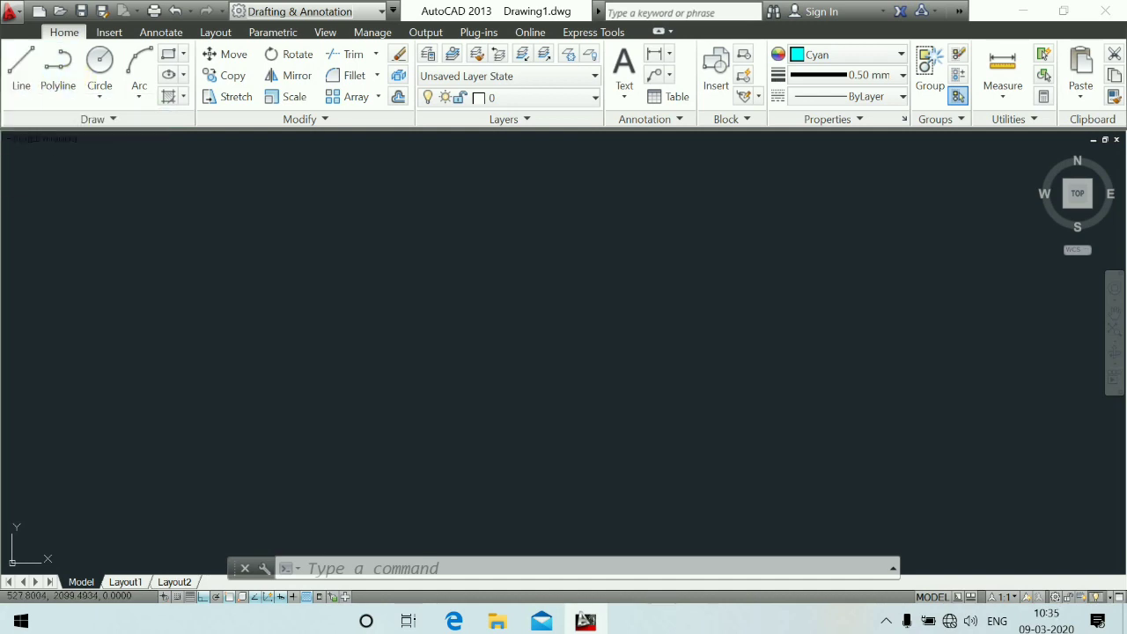
Step: Draw a horizontal line about 1477 units long in the upper part of the drawing area
text(line)
key(Return)
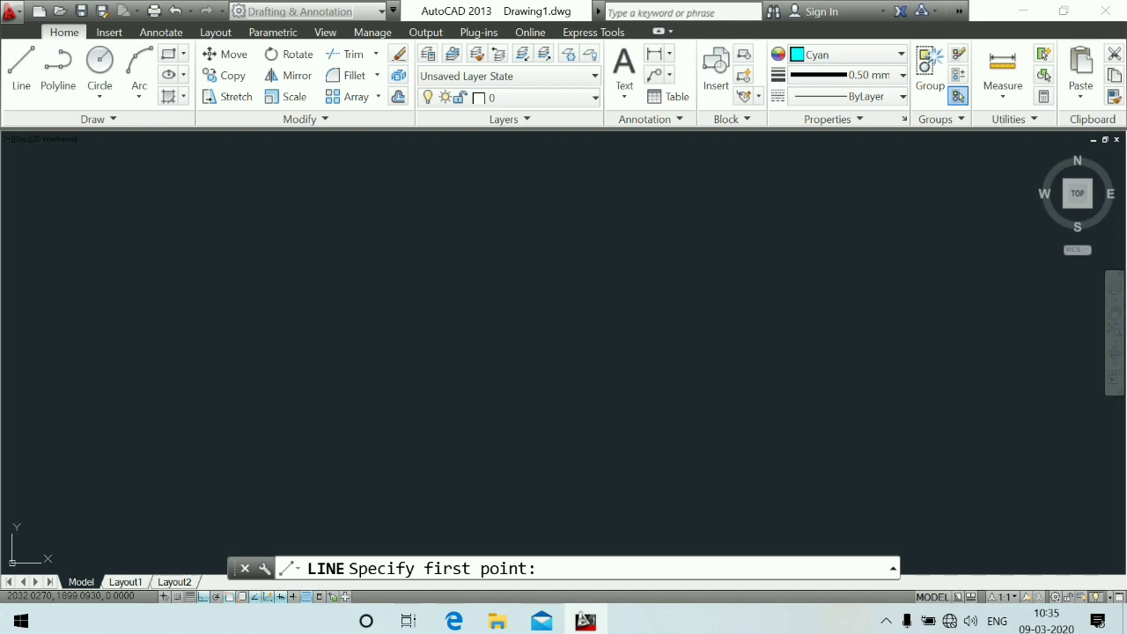
click(500, 202)
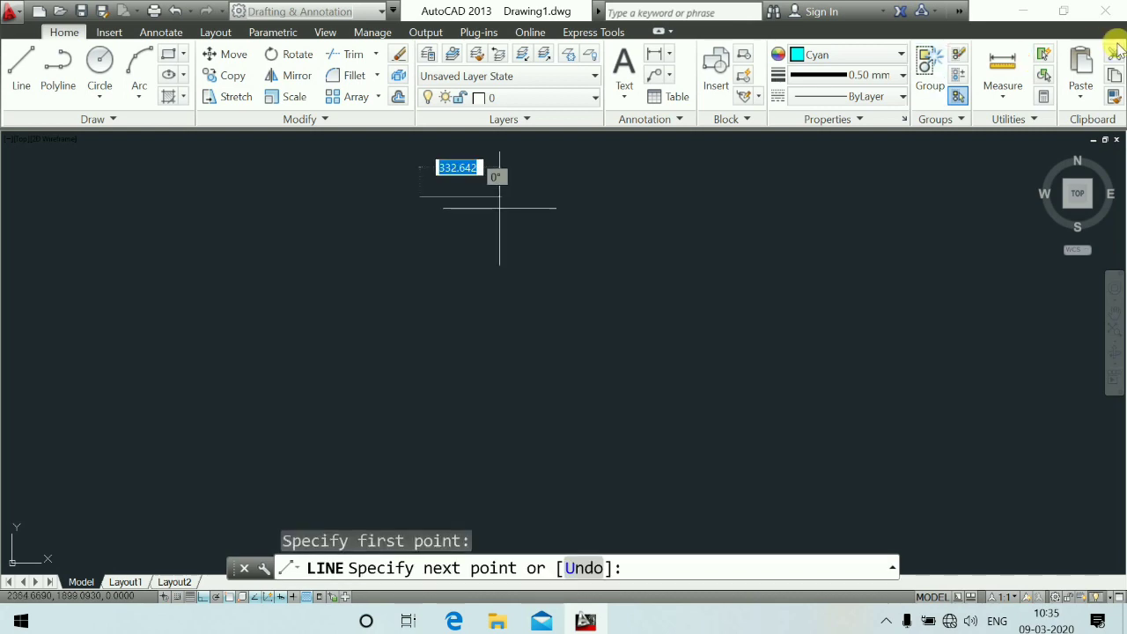
click(773, 196)
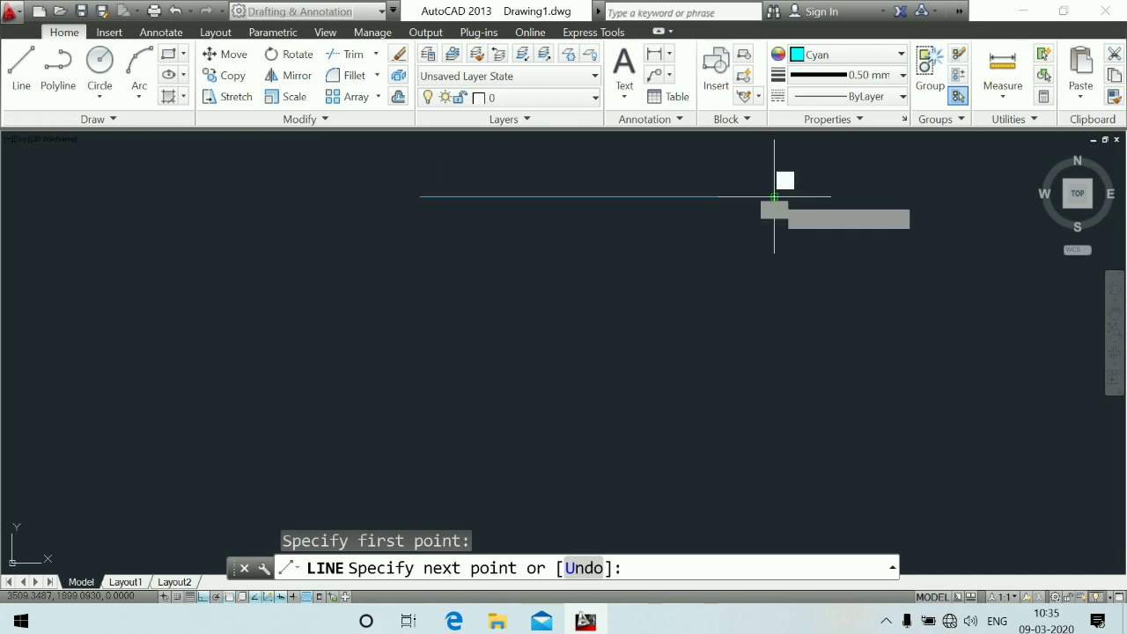
key(Escape)
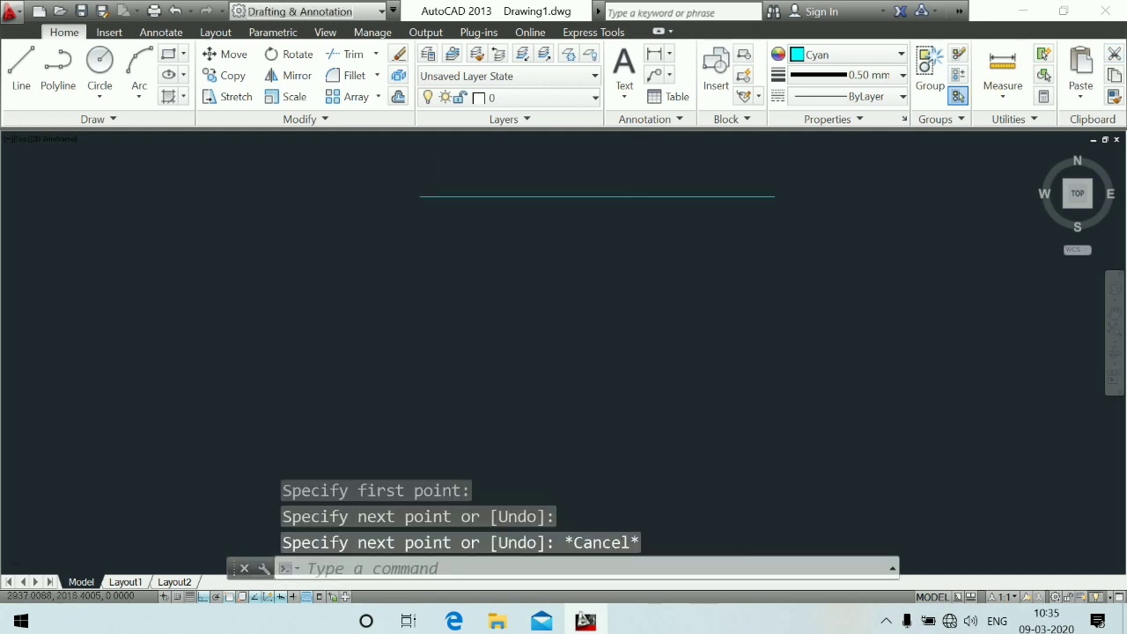
Step: Offset the horizontal line downward by 1000 to create a parallel line below it
scroll(636, 168, up, 2)
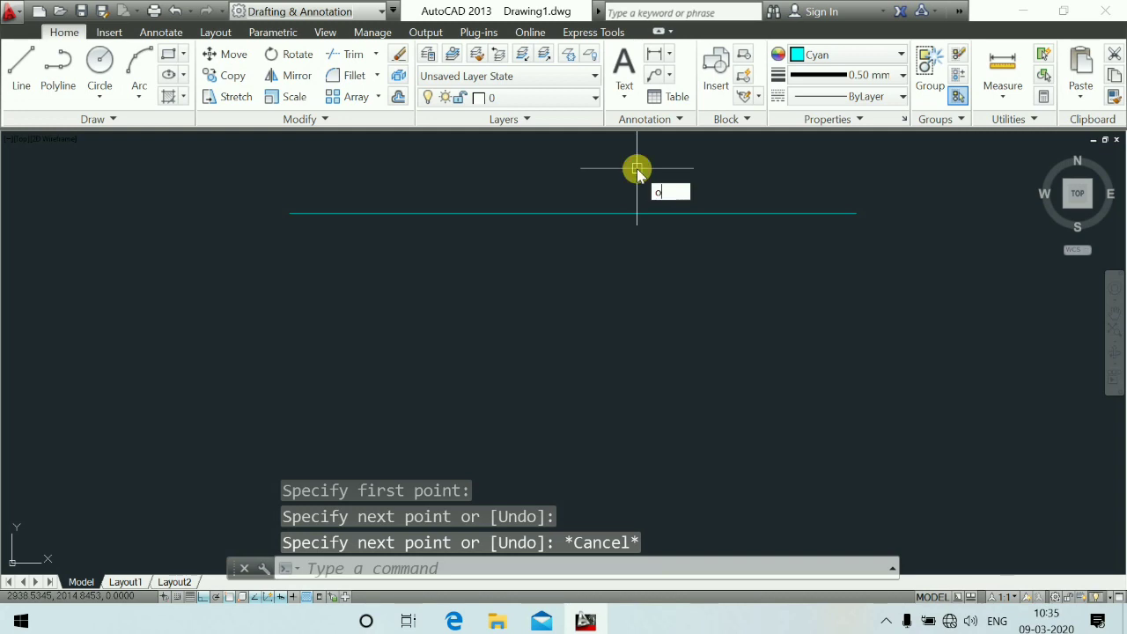
key(Return)
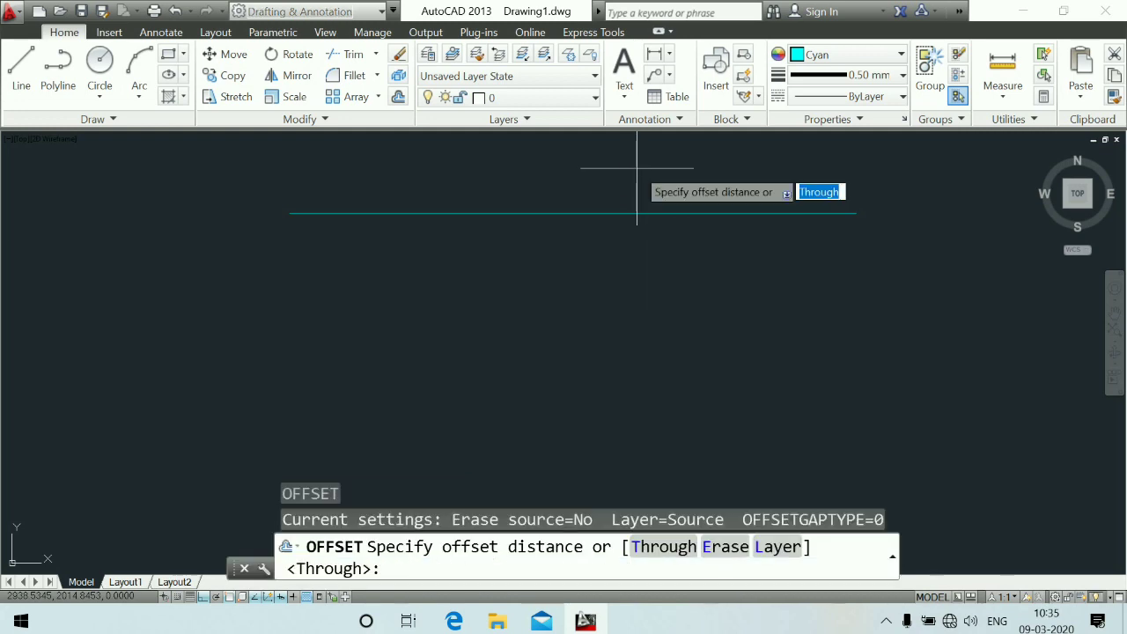
text(1000)
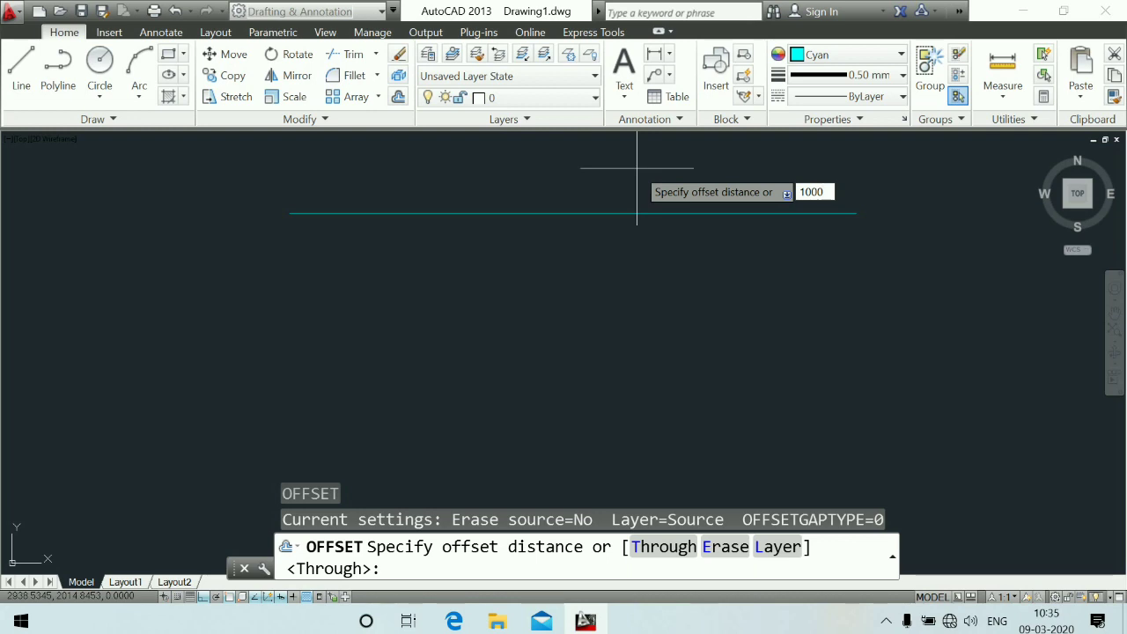
key(Return)
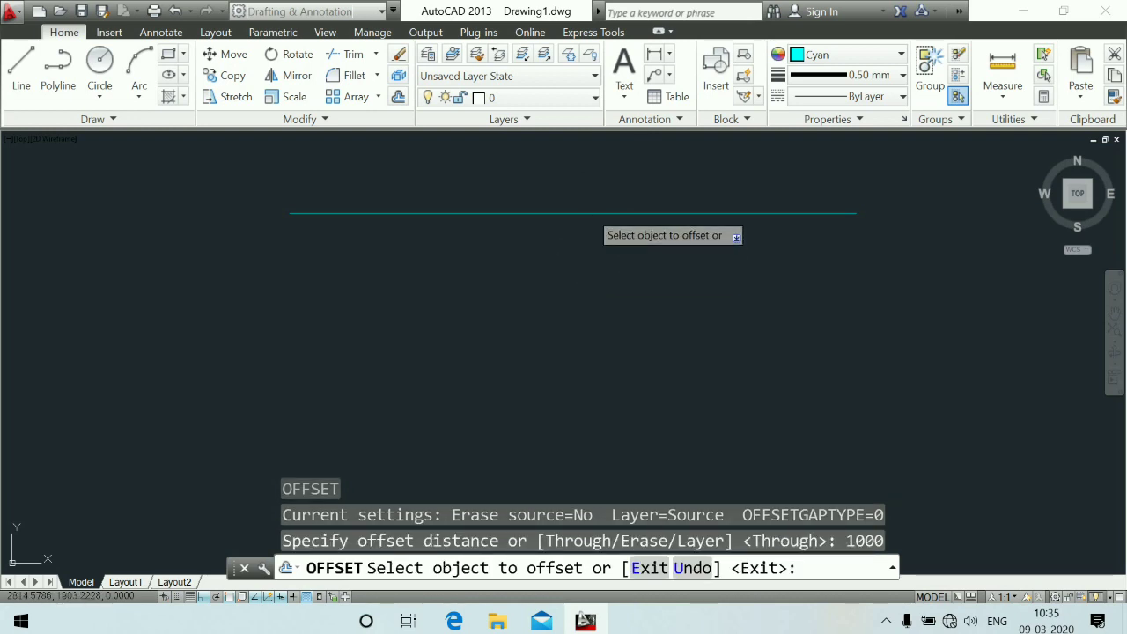
click(586, 214)
click(565, 311)
scroll(566, 311, down, 6)
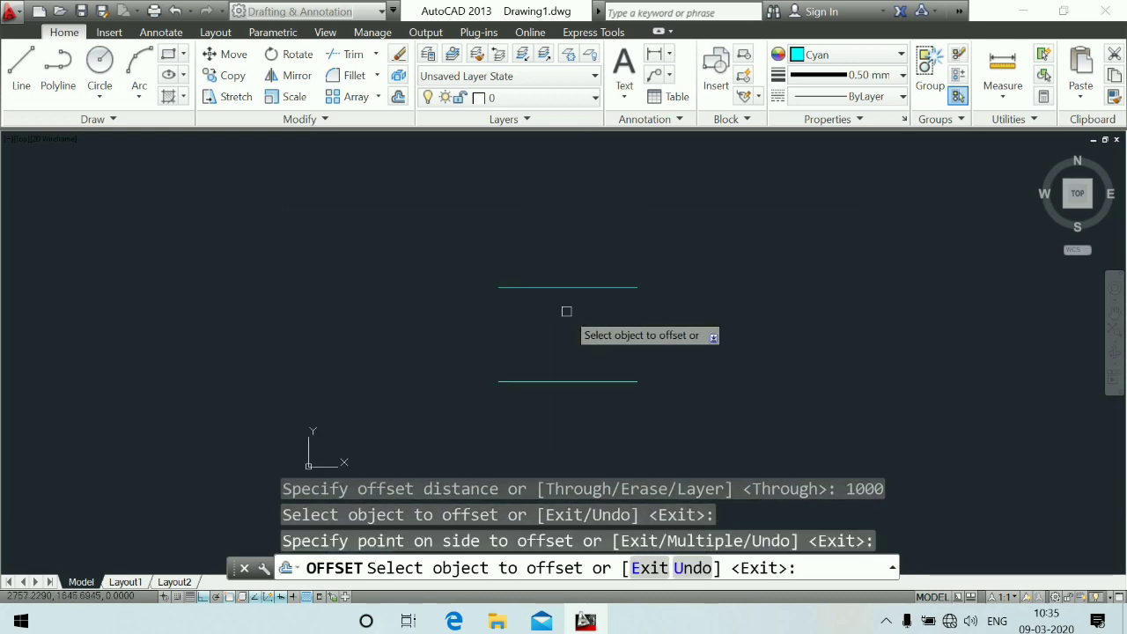
key(Escape)
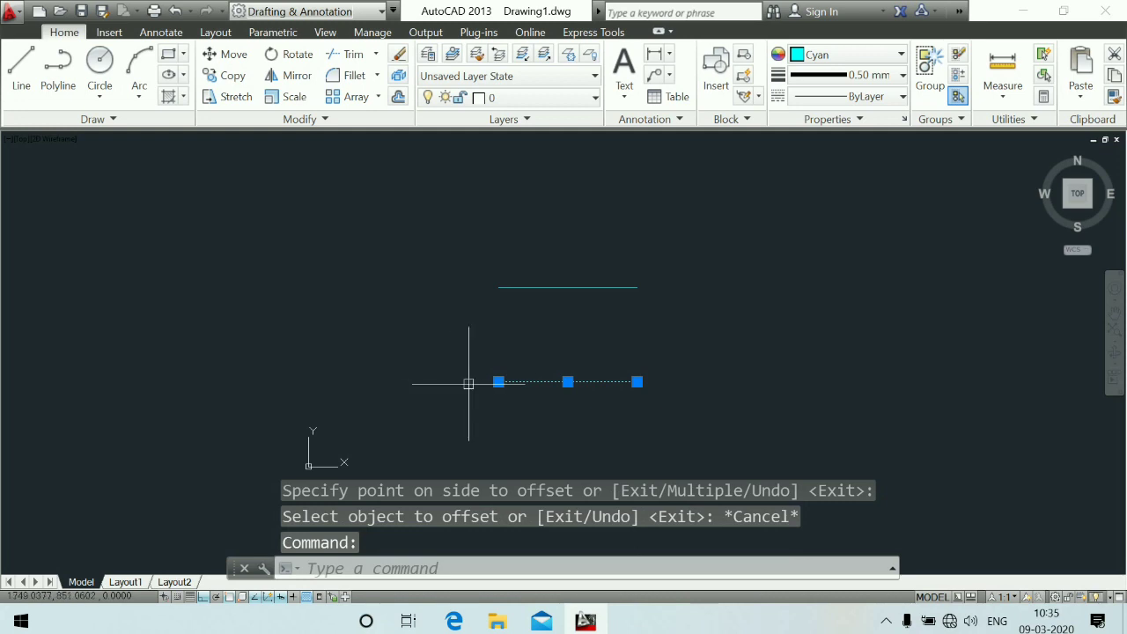
Step: Stretch the left ends of both horizontal lines leftward to more than twice their original length
click(498, 381)
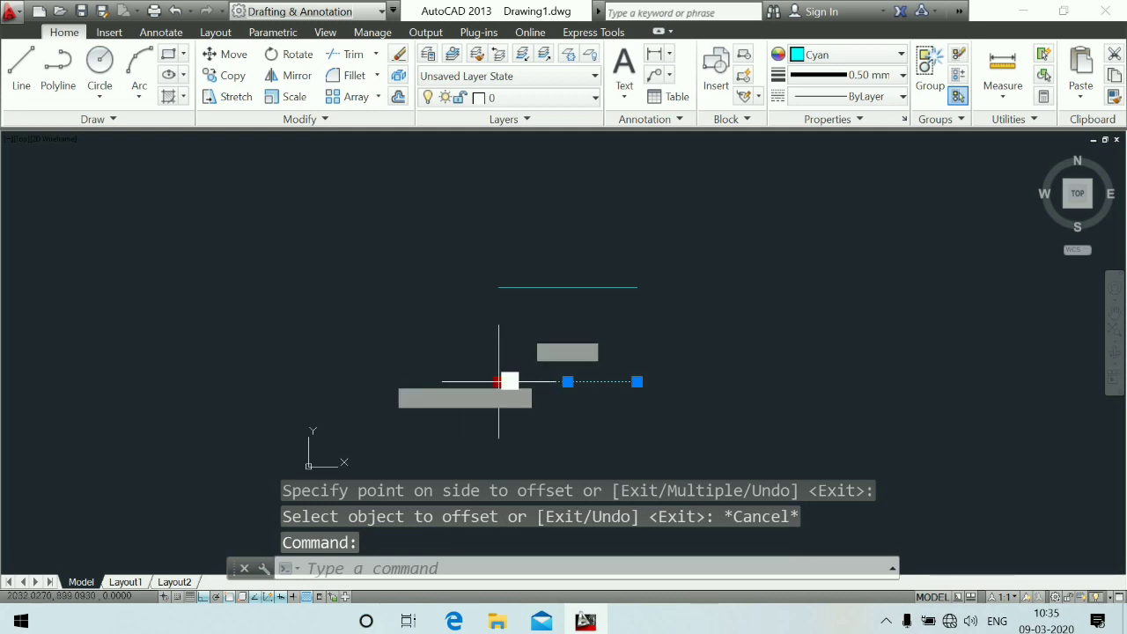
click(320, 381)
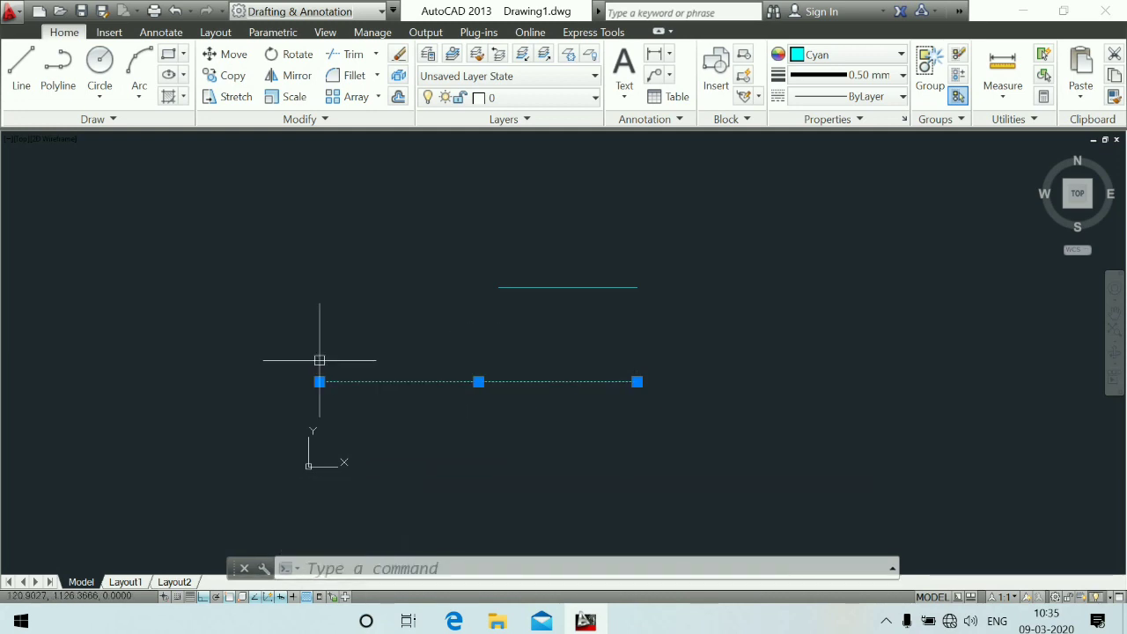
click(498, 287)
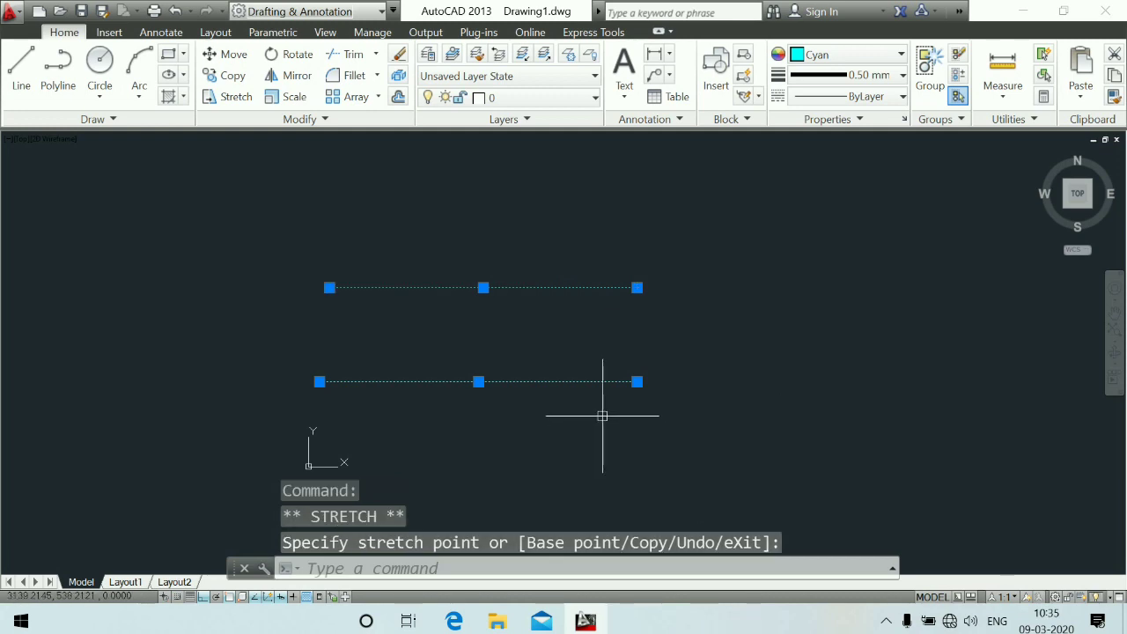
key(Escape)
Step: Draw a vertical line straight down from the right end of the lower horizontal line
scroll(610, 464, down, 2)
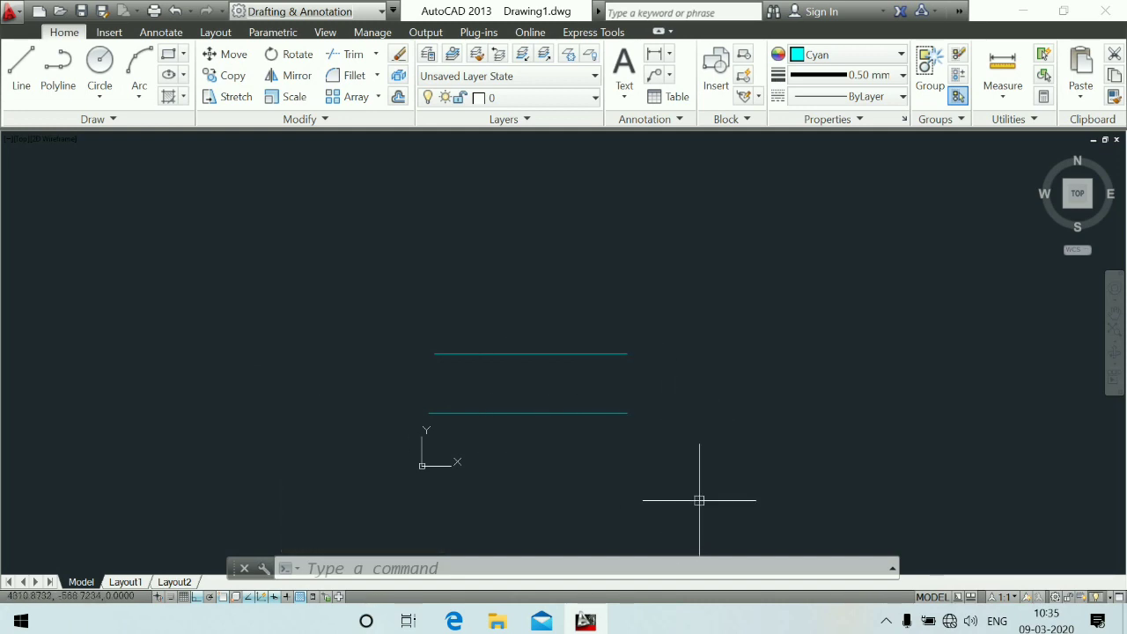
scroll(583, 448, up, 4)
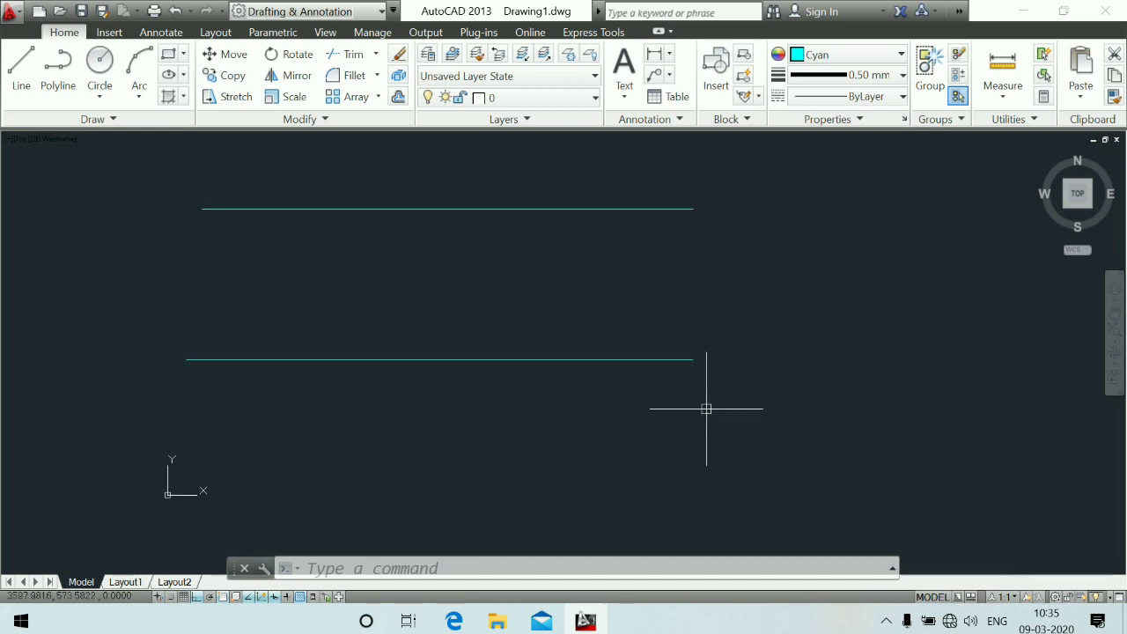
text(l)
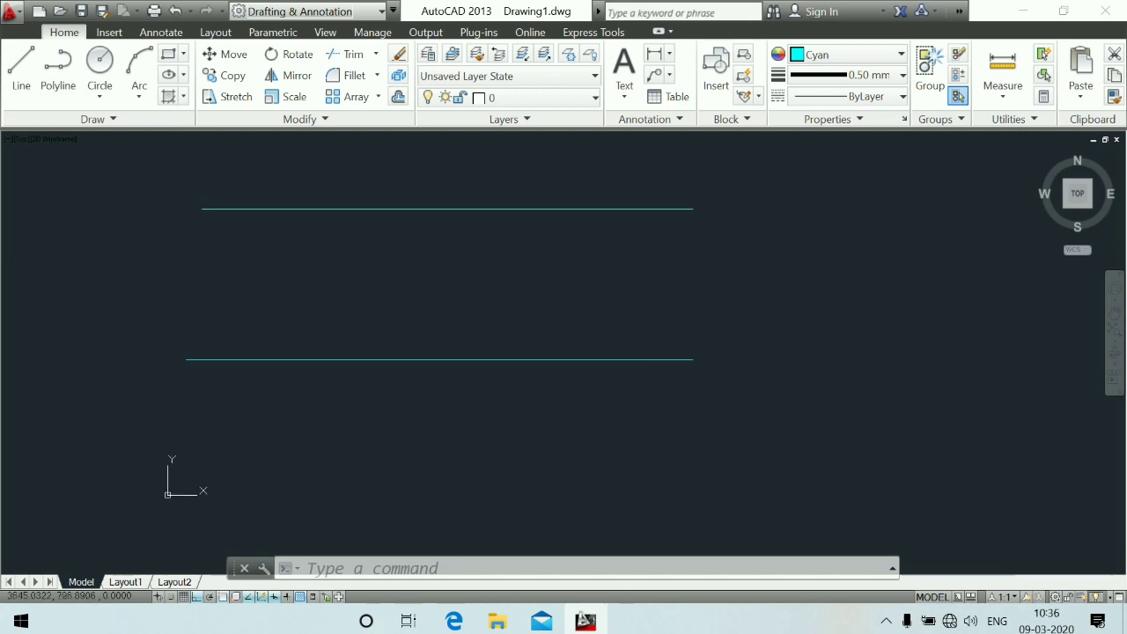
key(Return)
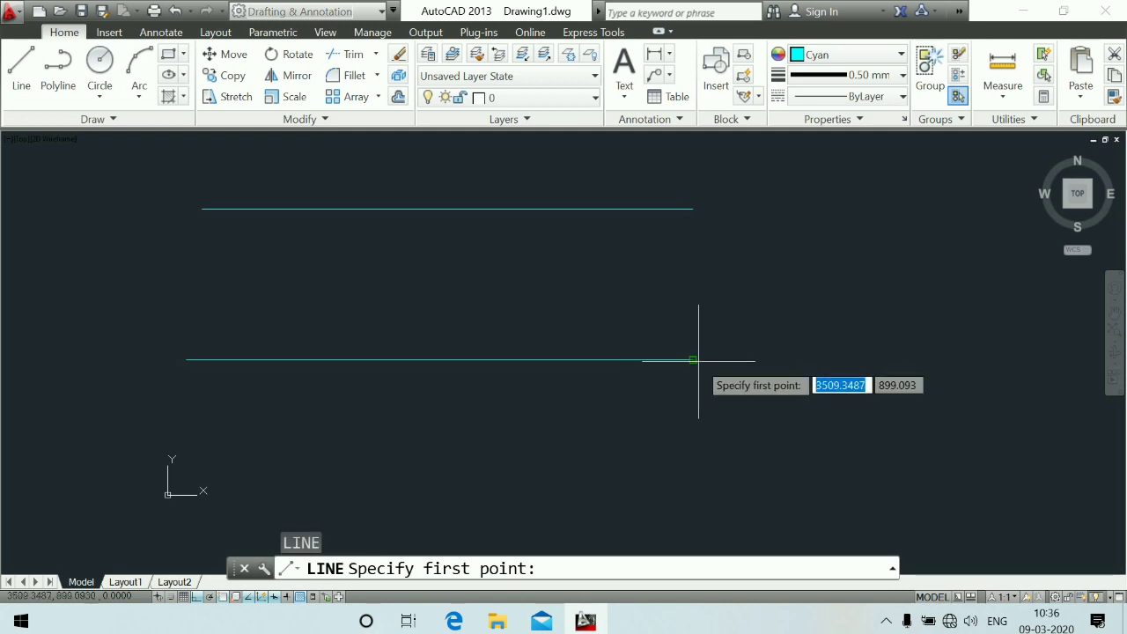
click(692, 358)
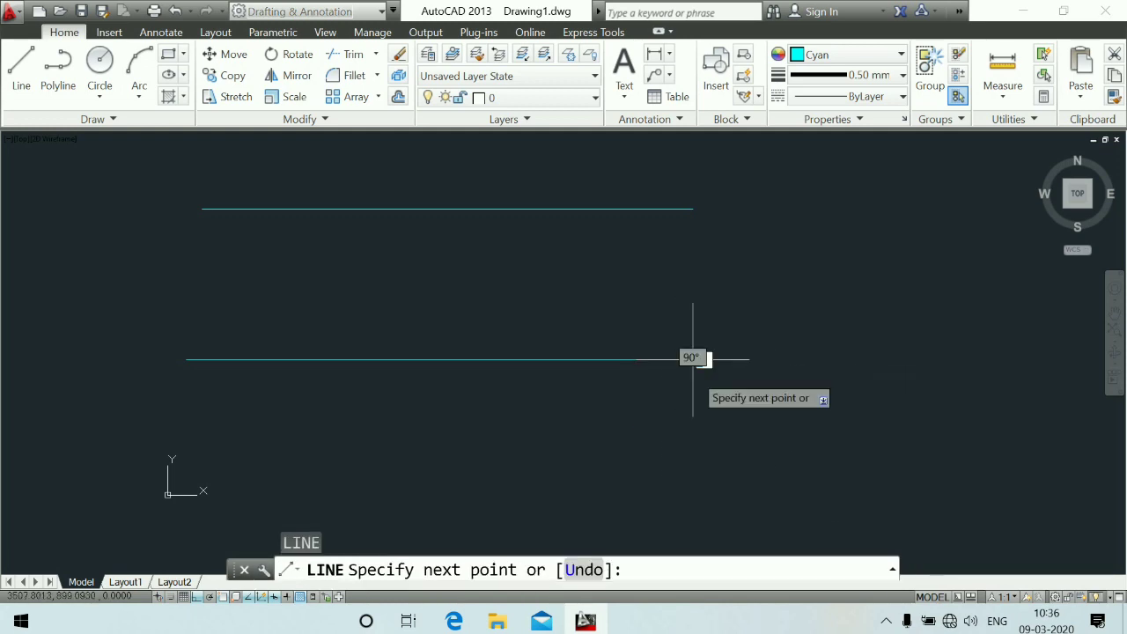
click(686, 529)
key(Escape)
Step: Offset the vertical line by 500 to its right side
scroll(734, 416, up, 2)
scroll(755, 458, up, 2)
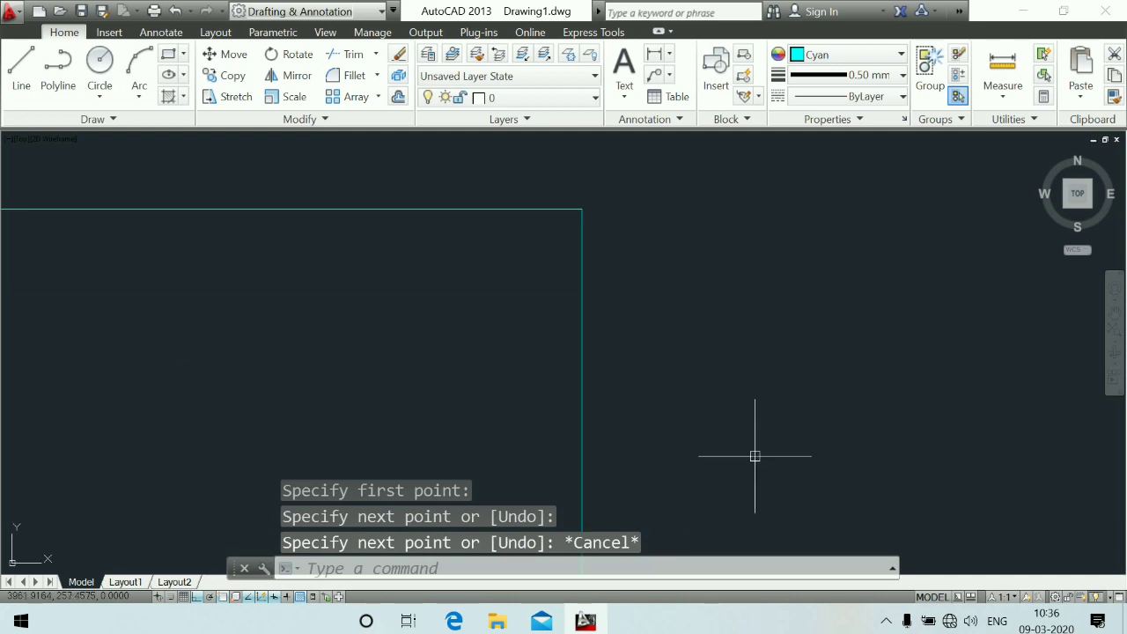
text(o)
key(Return)
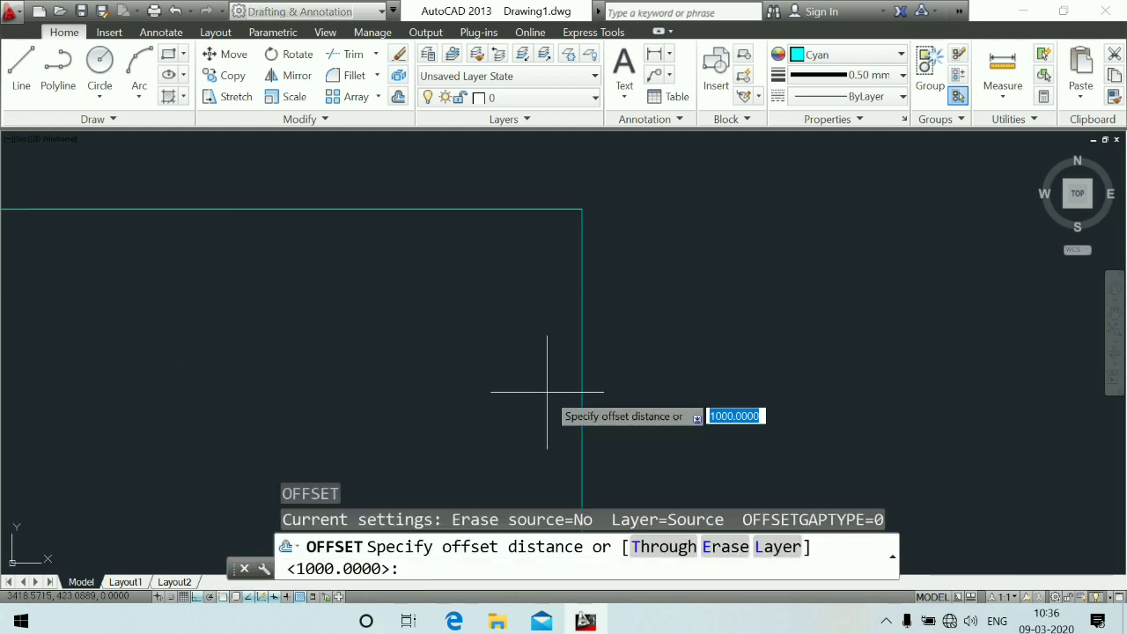
text(2)
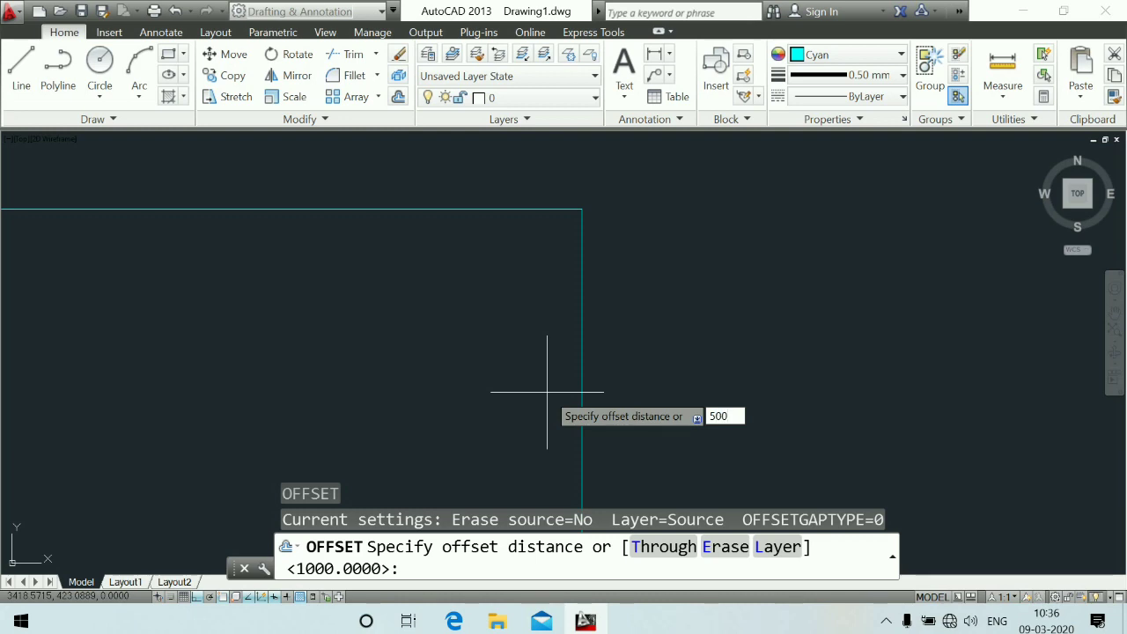
text(00)
key(Return)
click(582, 382)
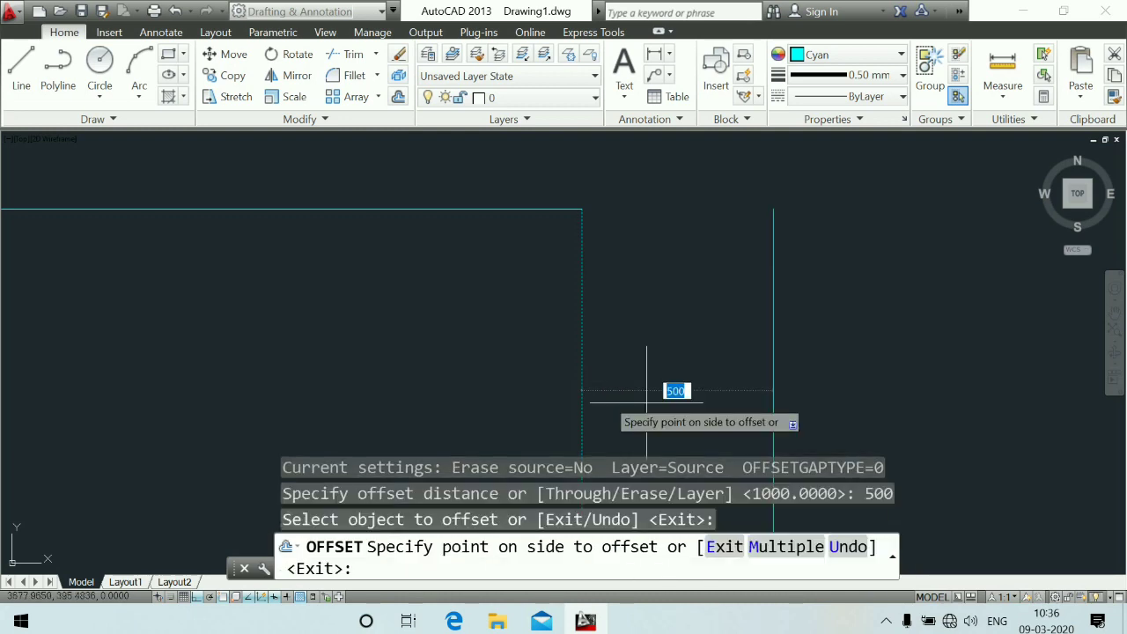
click(647, 391)
scroll(686, 393, down, 2)
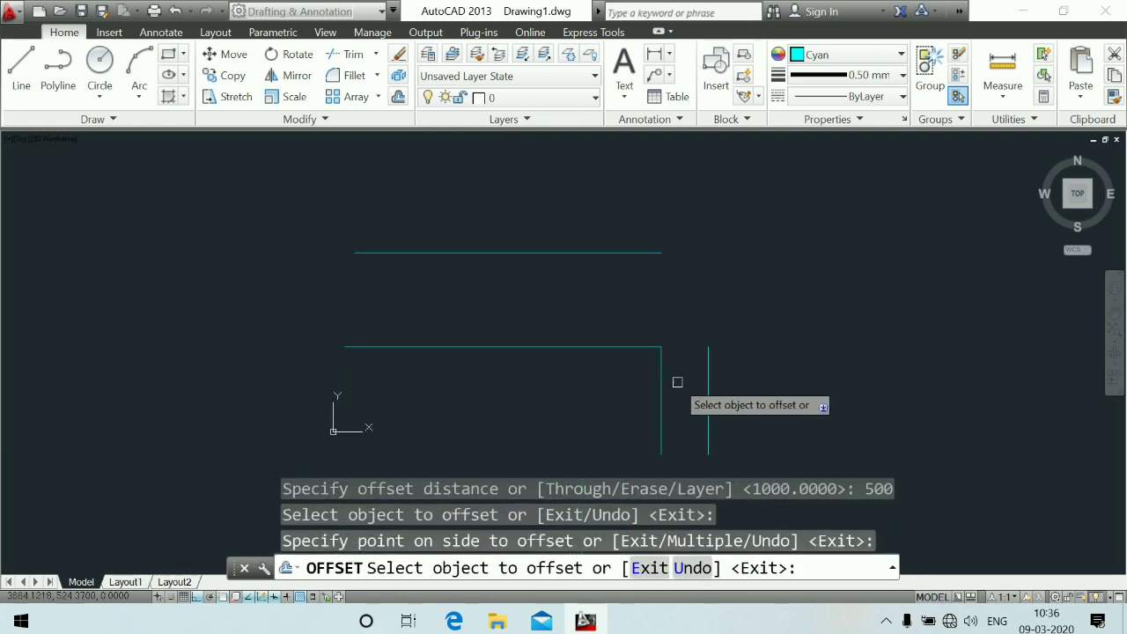
key(Escape)
Step: Fillet the corner between the lower horizontal line and the inner vertical line with a radius of 150
scroll(617, 336, up, 2)
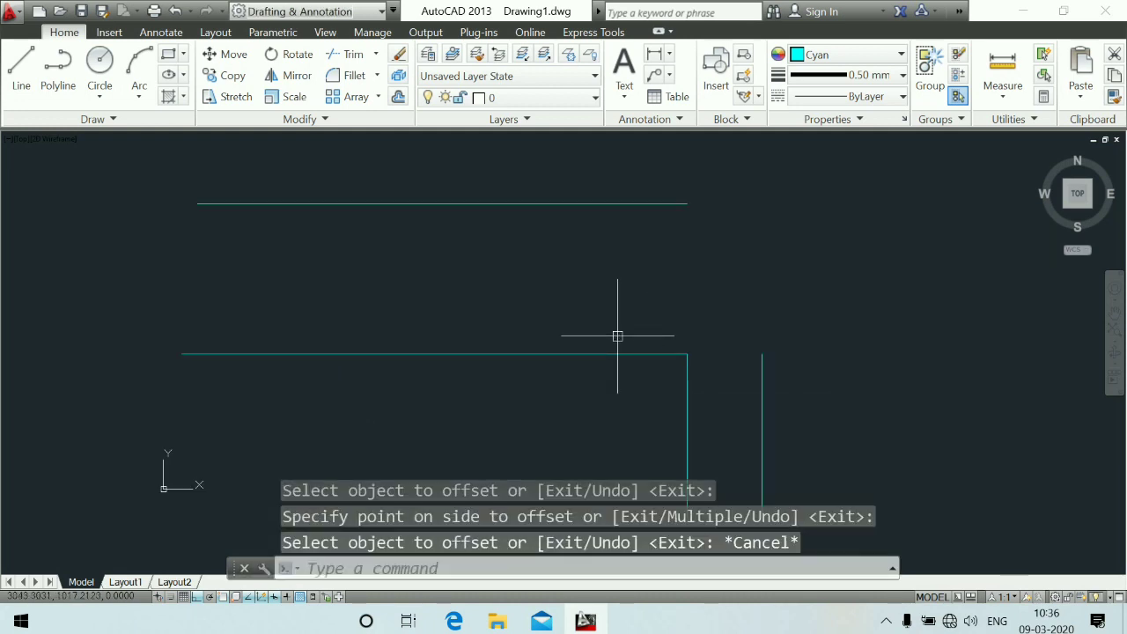
text(f)
key(Return)
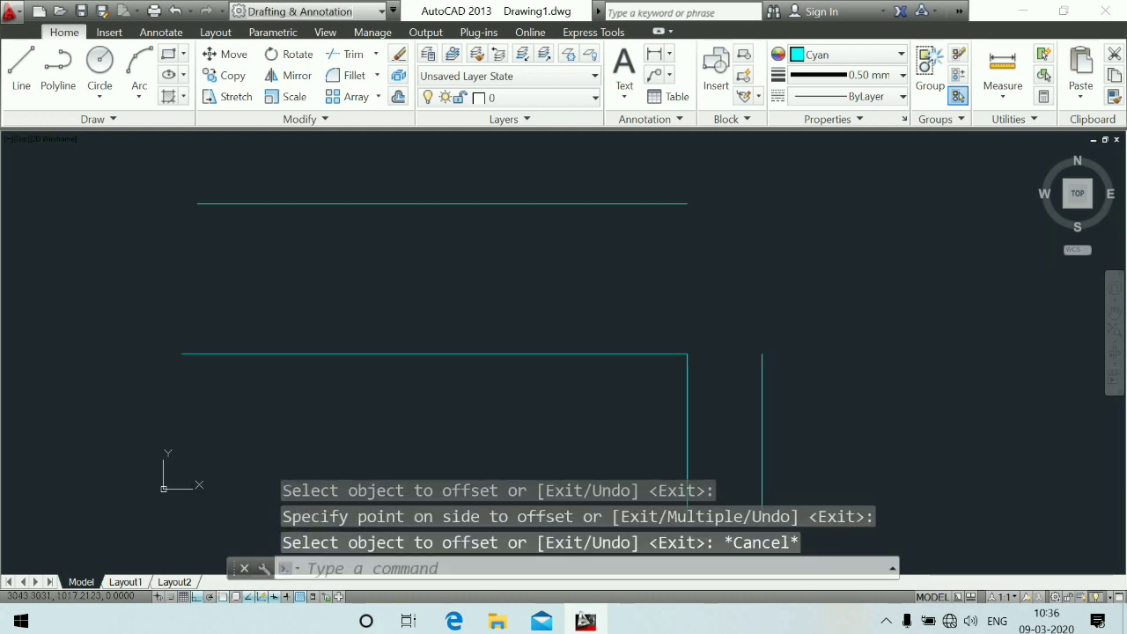
text(r)
key(Return)
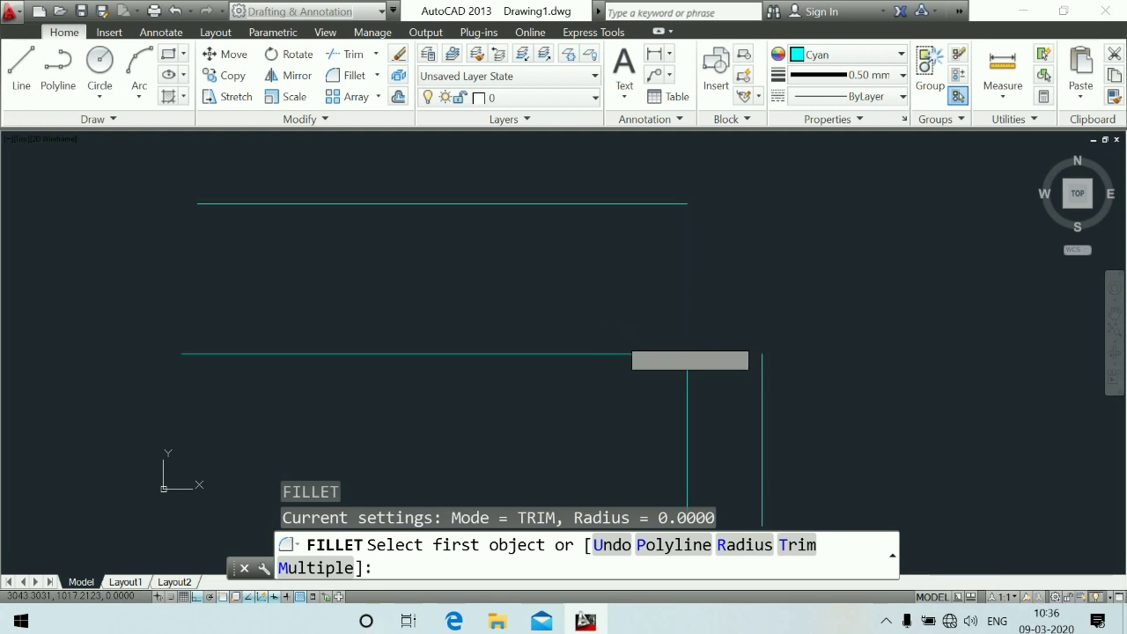
text(158)
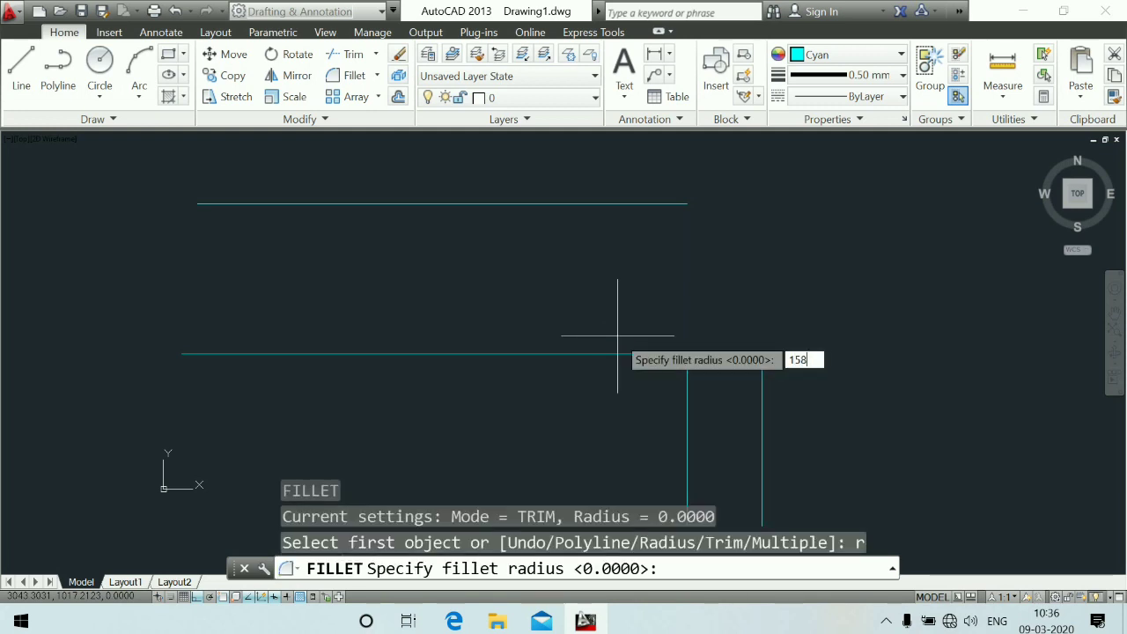
key(Return)
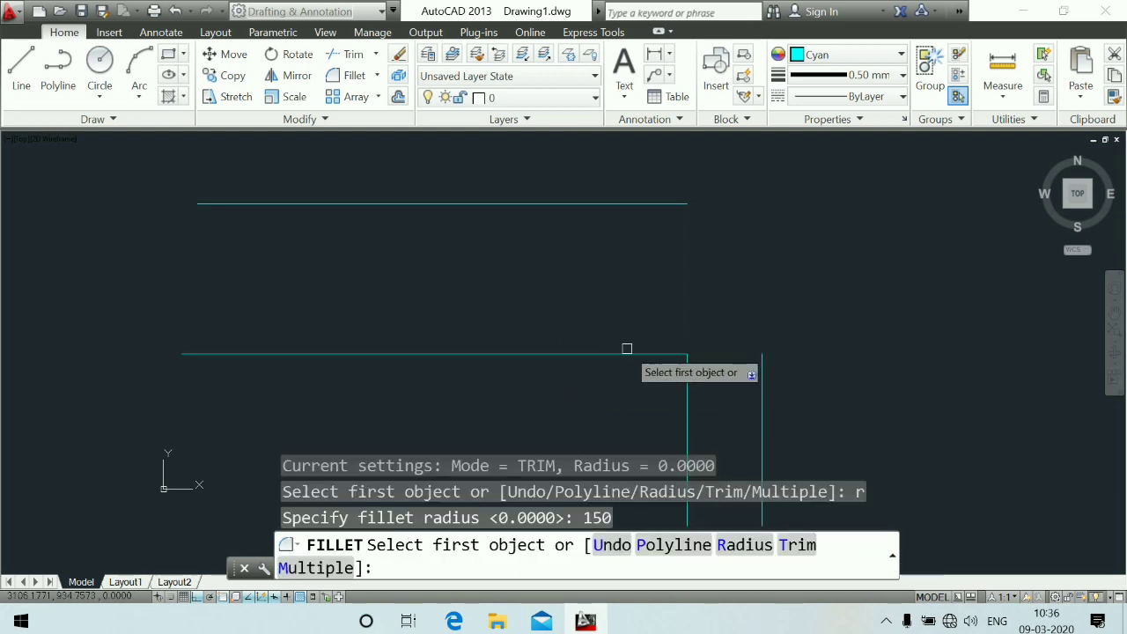
click(634, 355)
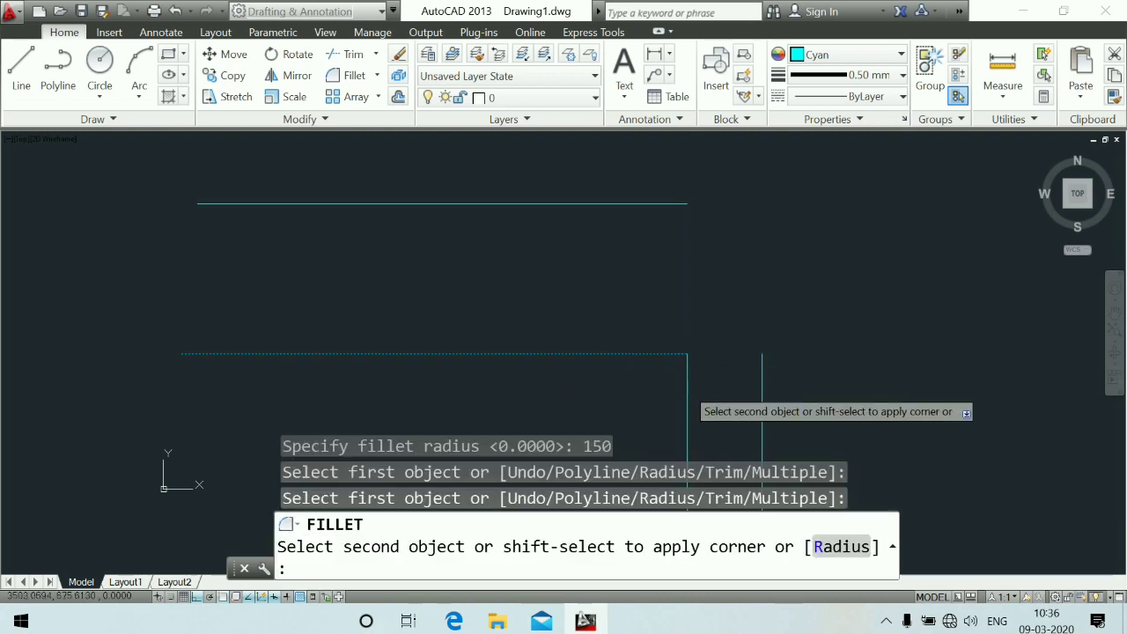
click(684, 380)
scroll(675, 361, up, 2)
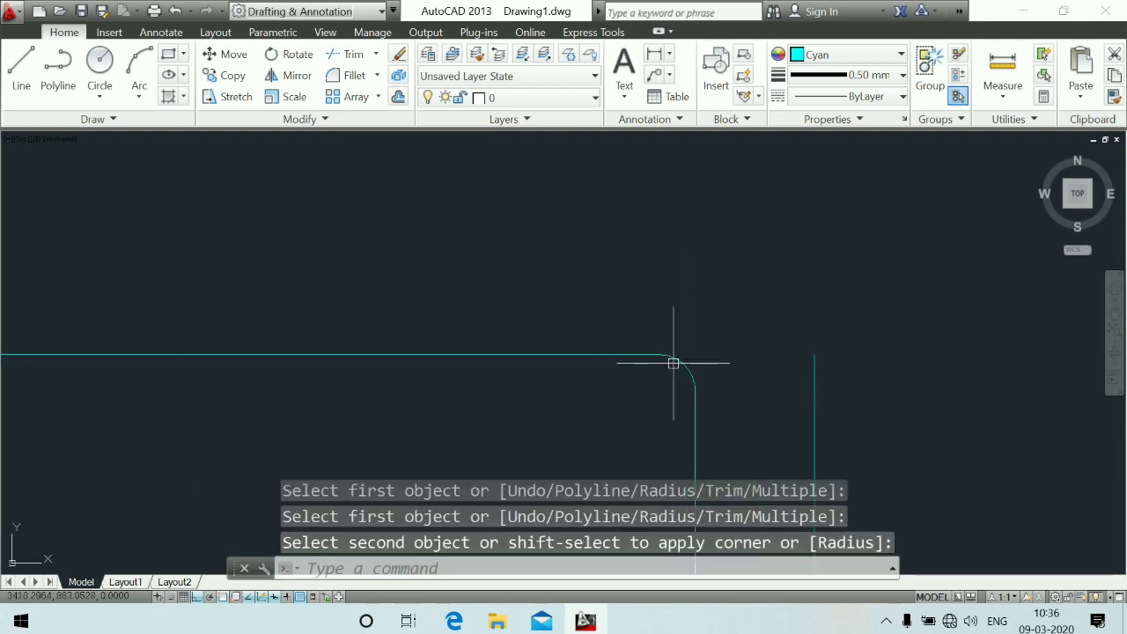
key(Escape)
Step: Offset the corner fillet arc outward by 500 so it meets the outer vertical line
text(o)
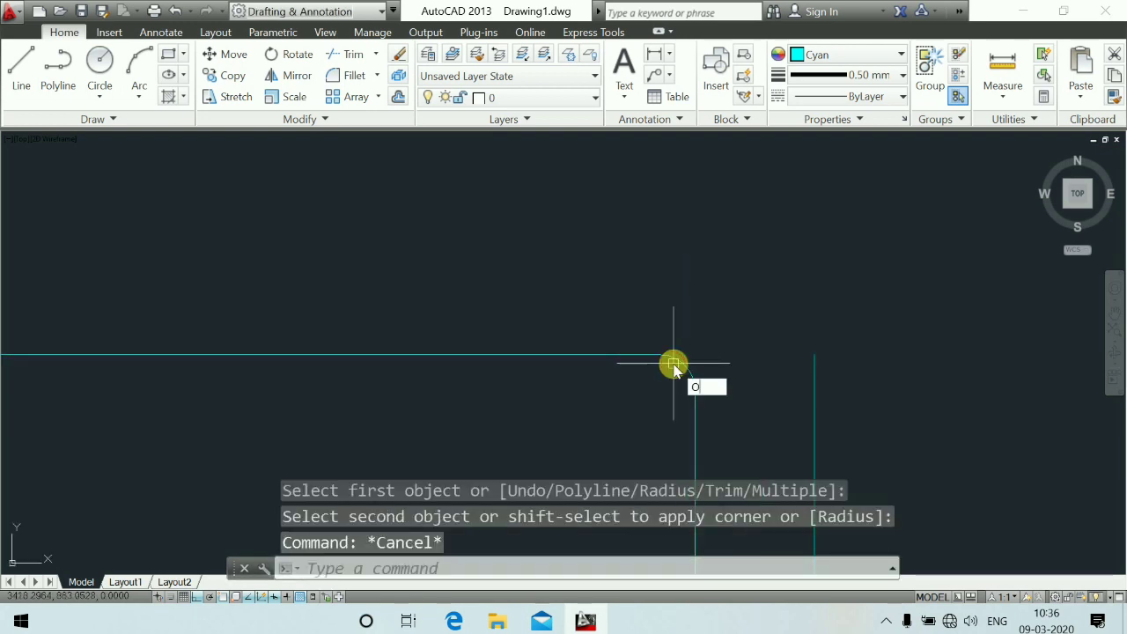
key(Return)
text(500)
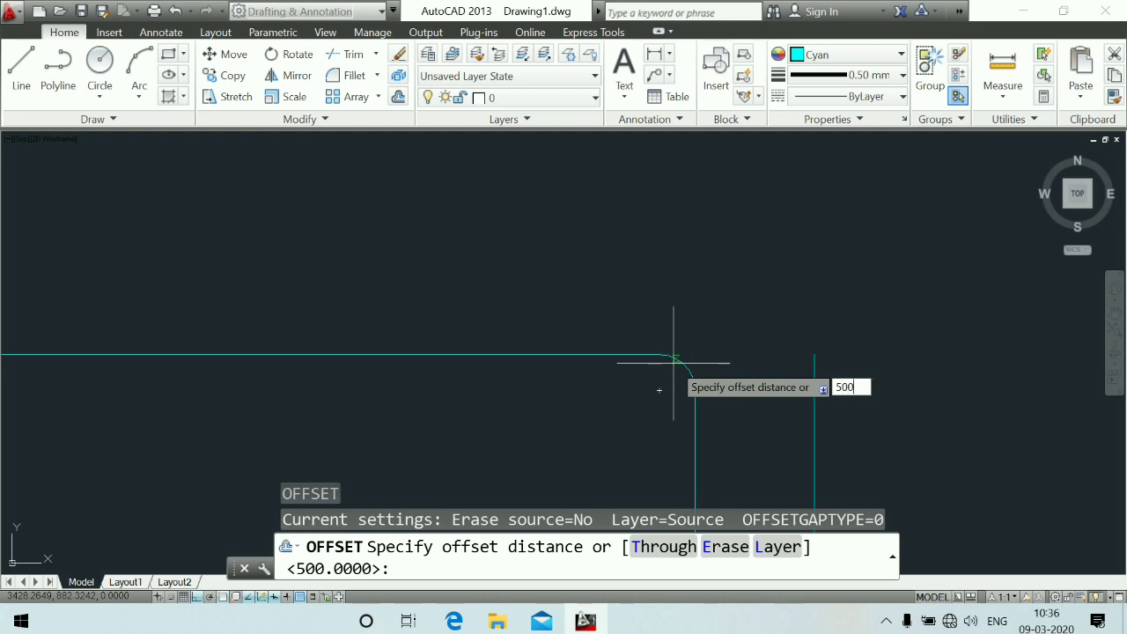
key(Return)
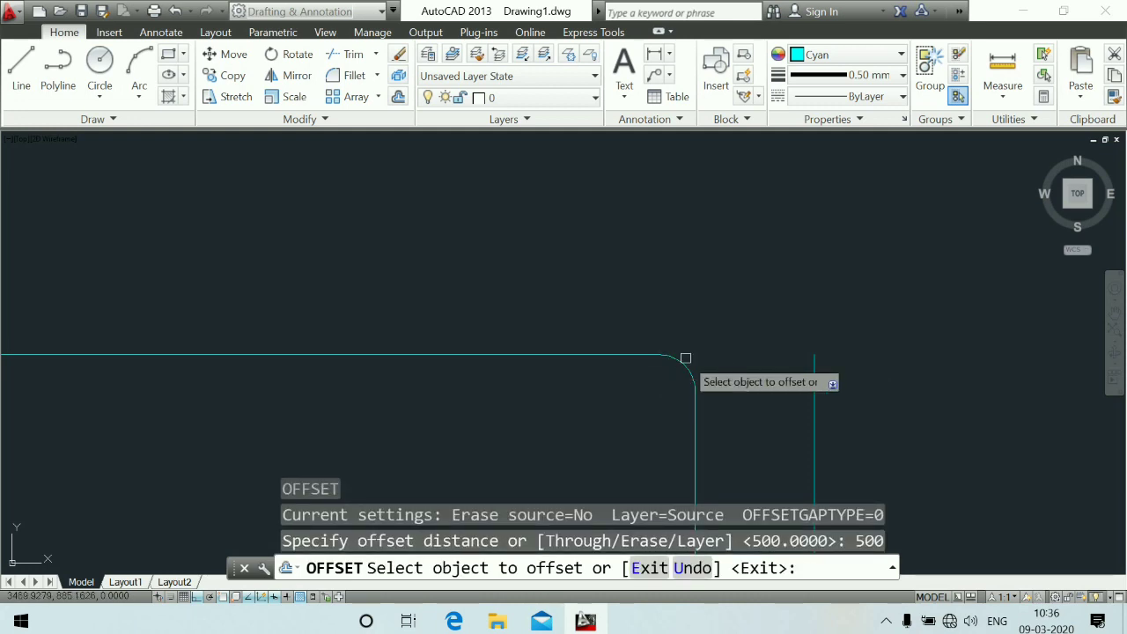
click(690, 371)
click(780, 335)
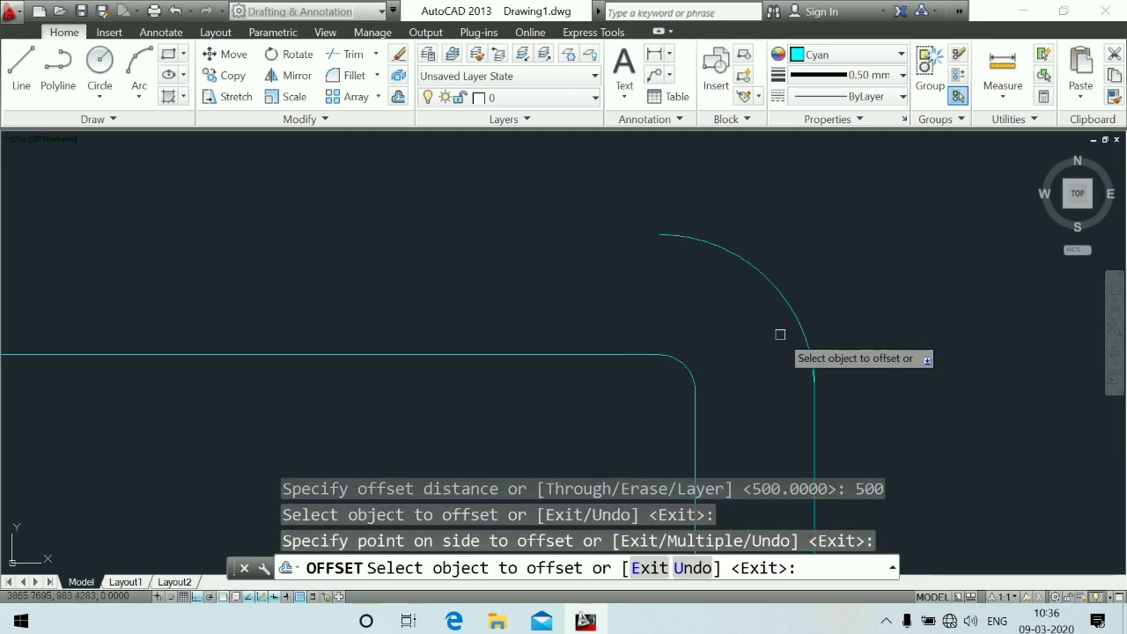
key(Escape)
scroll(692, 304, down, 2)
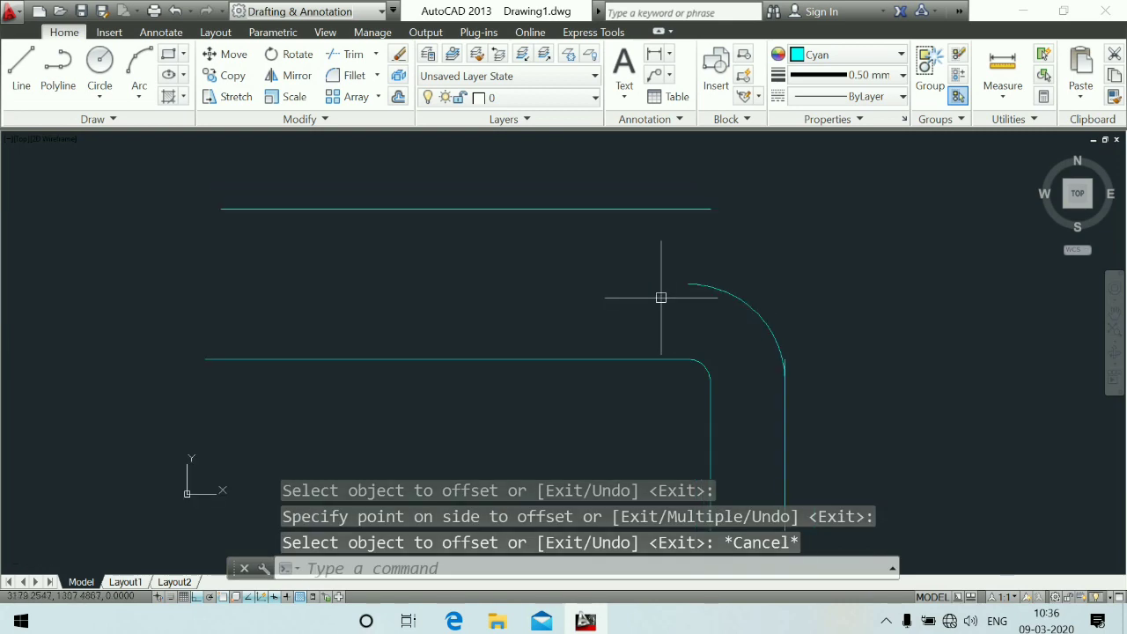
Step: Draw a vertical line from the outer arc's upper end to the upper horizontal line and back down to the inner fillet's start
text(l)
key(Return)
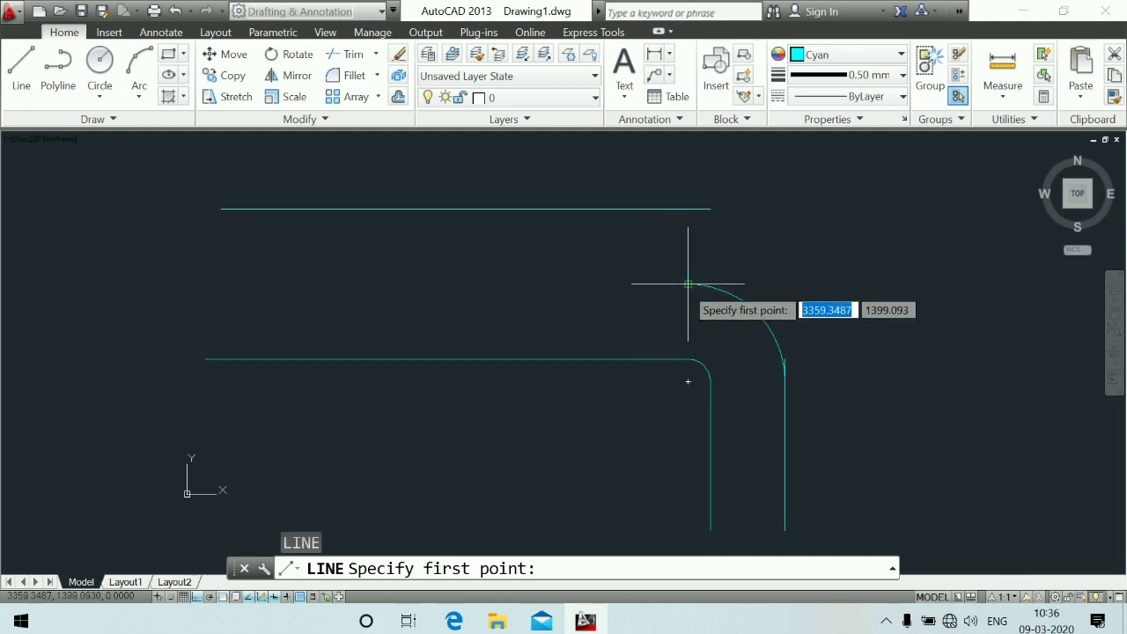
click(688, 284)
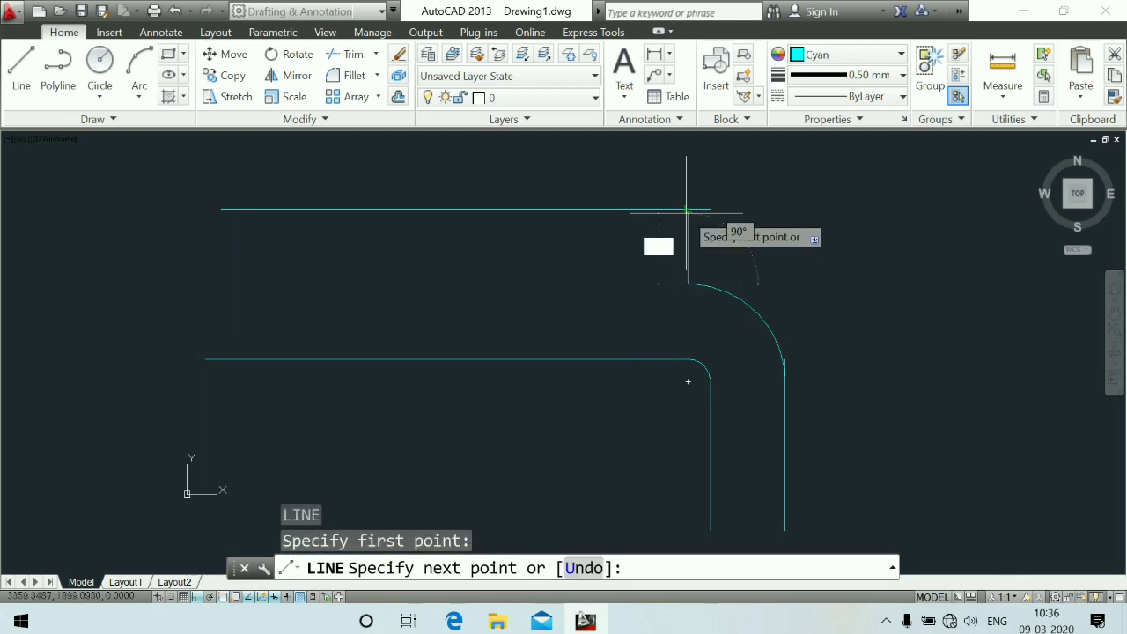
click(688, 211)
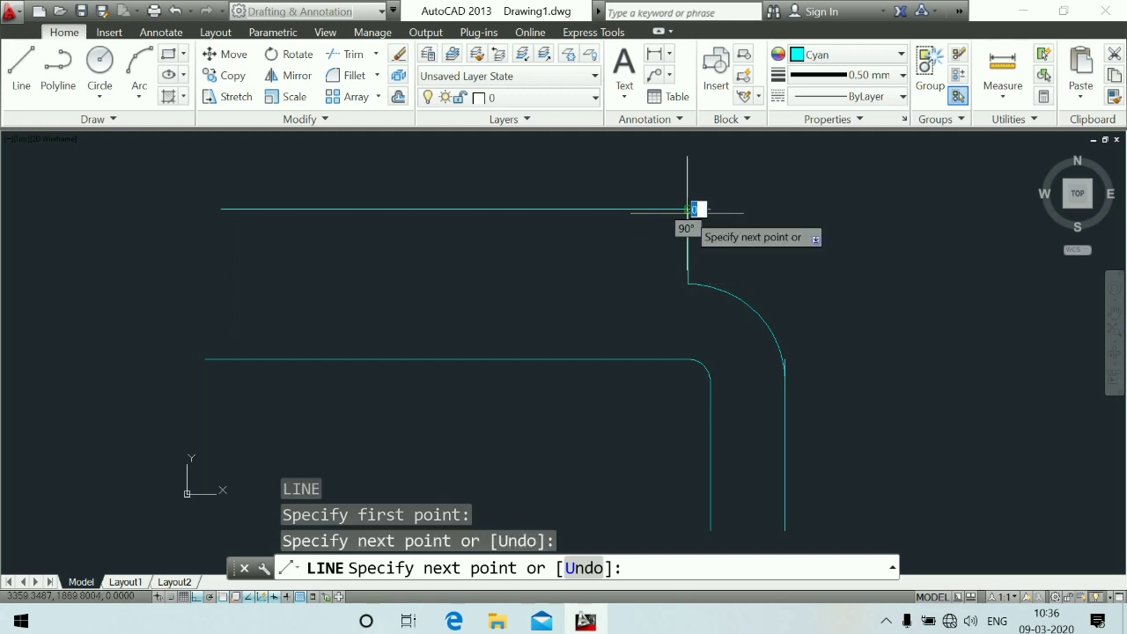
click(688, 359)
key(Return)
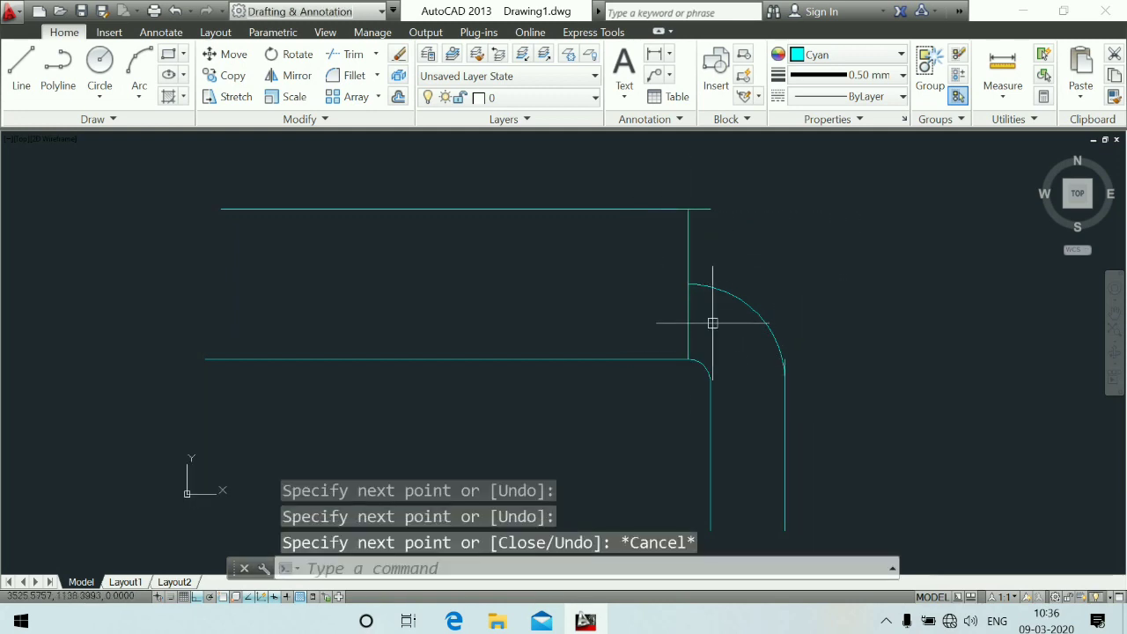
scroll(712, 322, up, 1)
scroll(712, 314, down, 1)
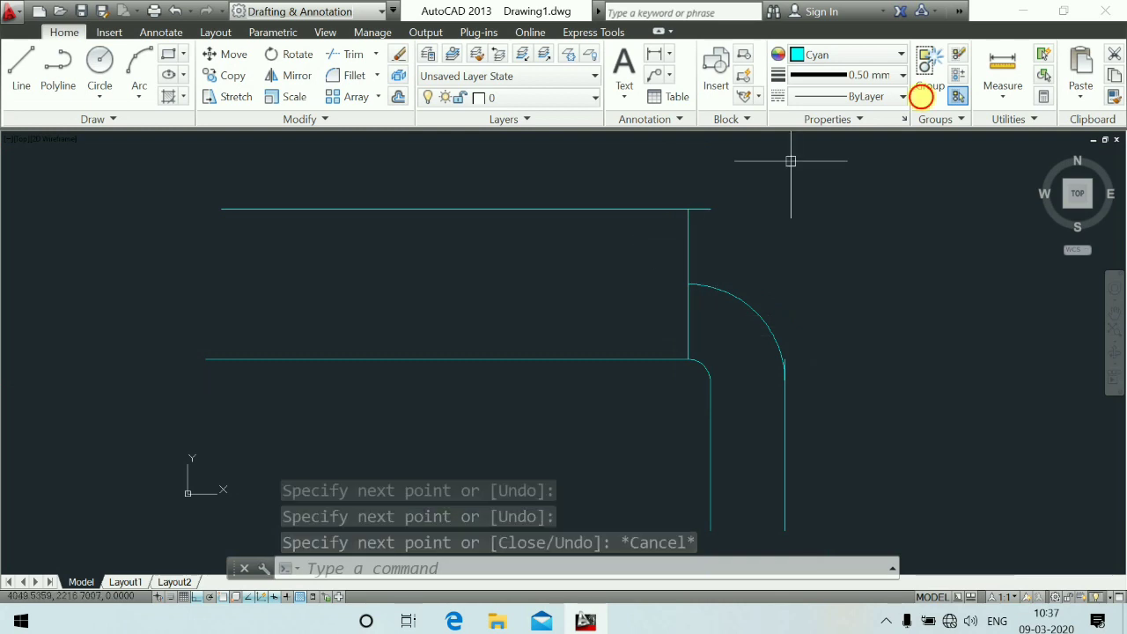
Step: Offset the outer vertical line by 50 to its right side
text(o)
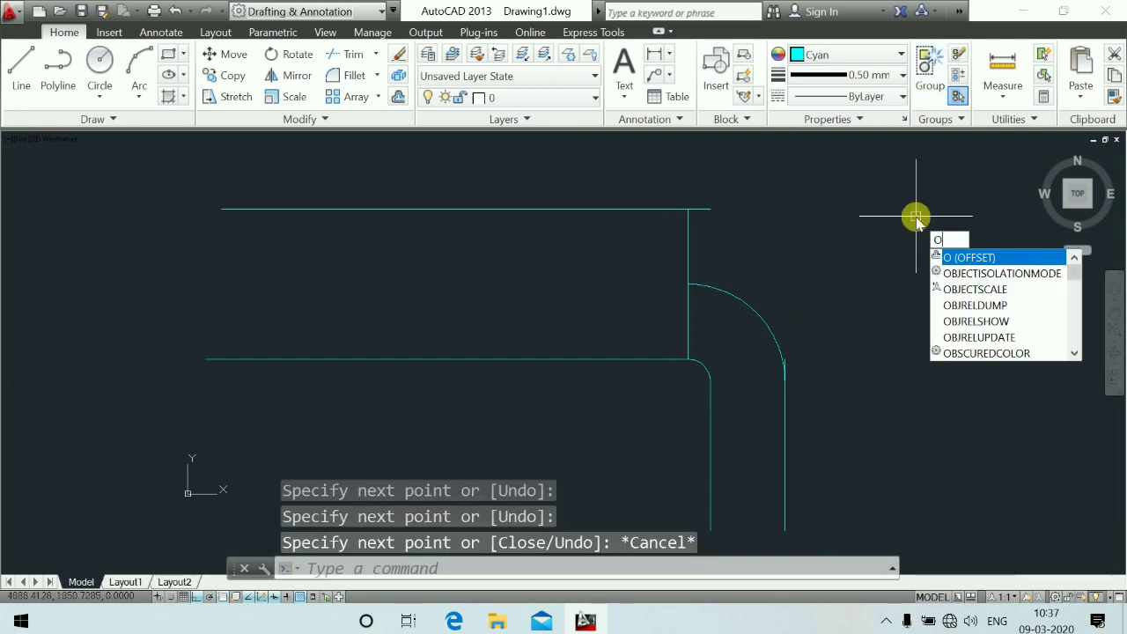
key(Return)
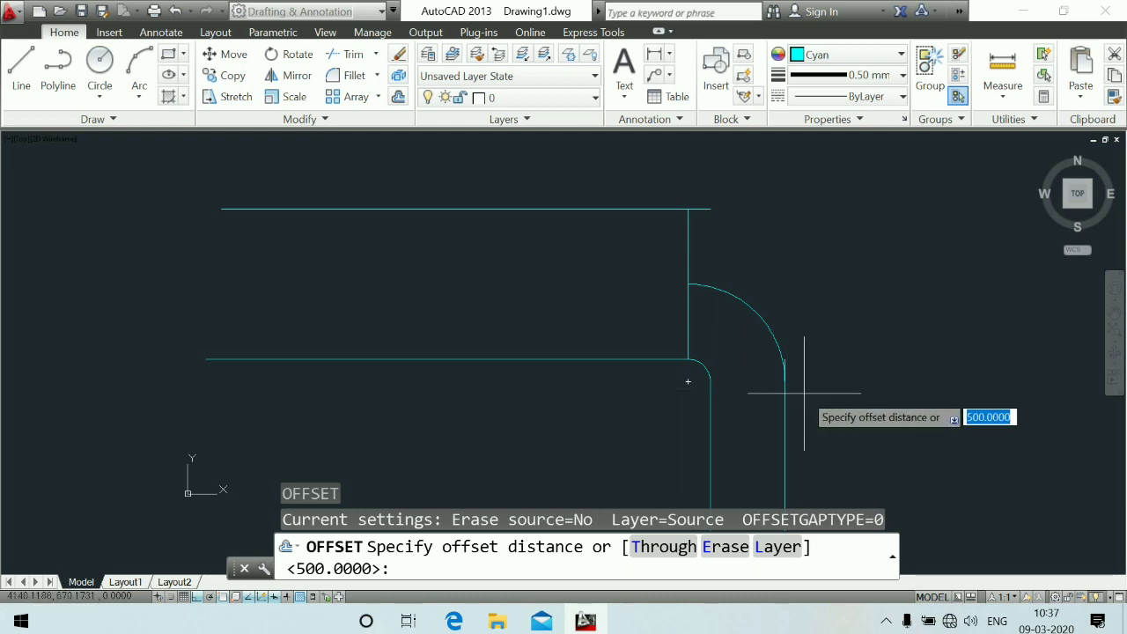
text(50)
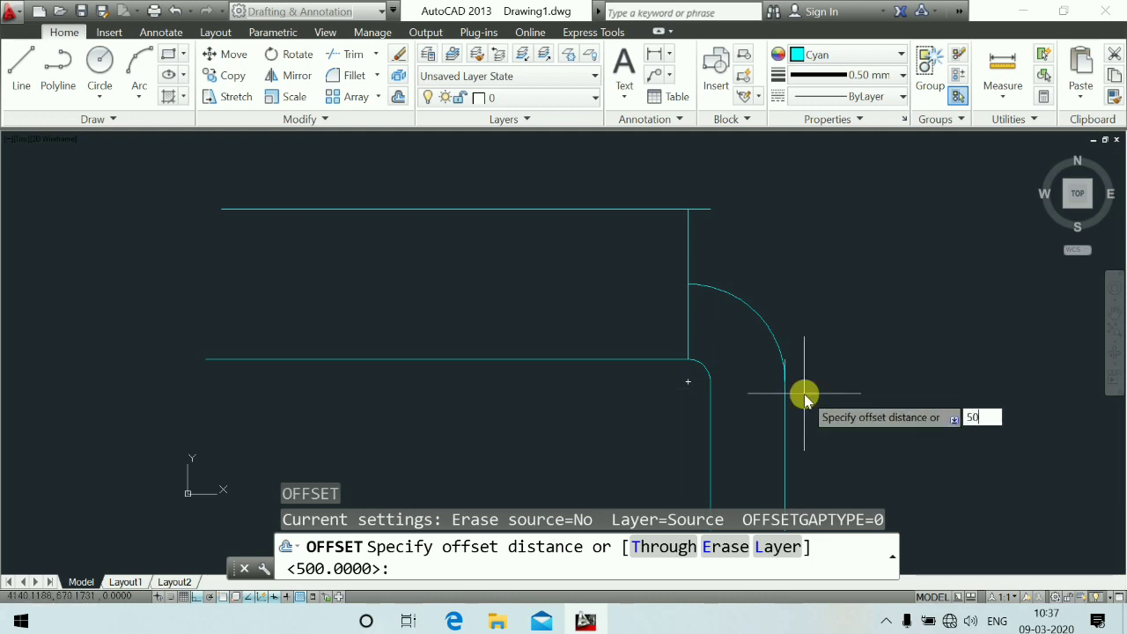
key(Return)
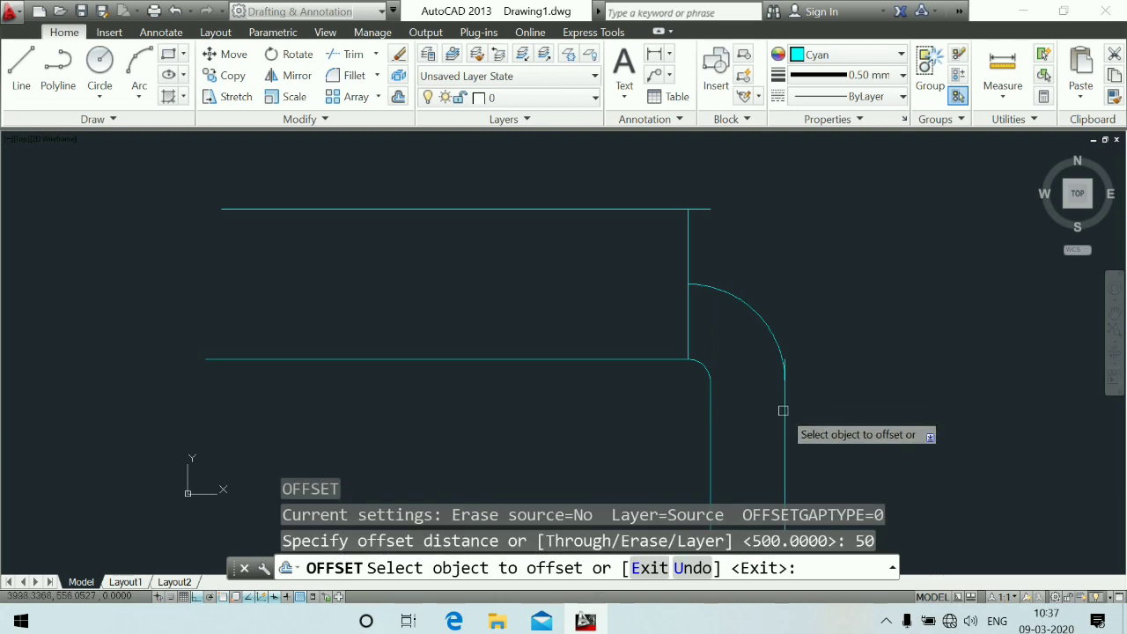
click(788, 420)
click(859, 431)
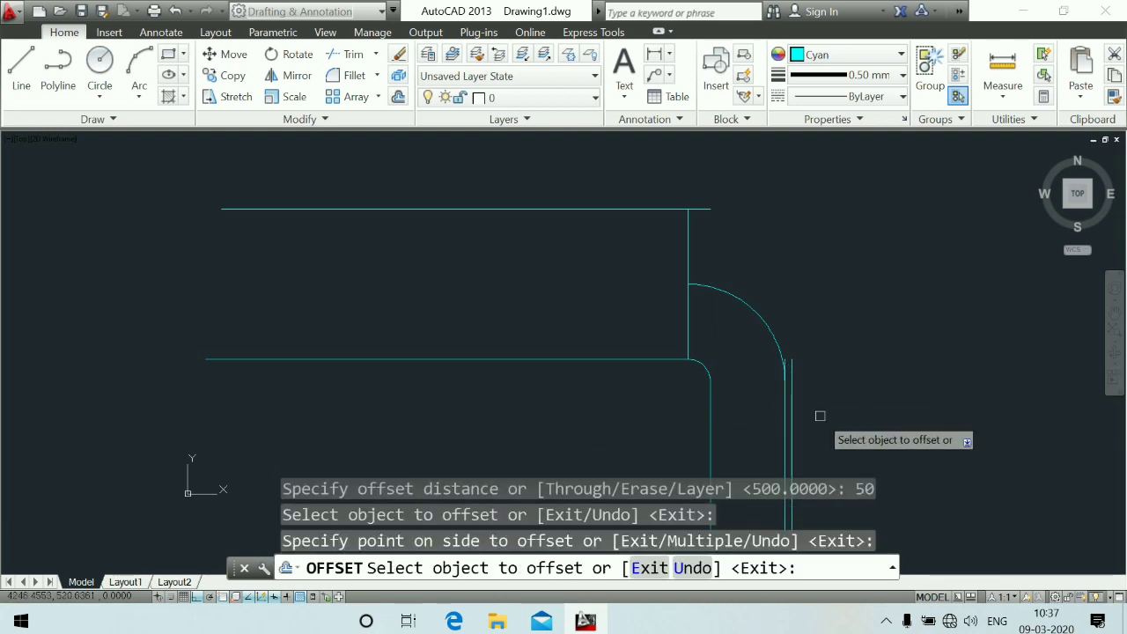
key(Return)
key(Escape)
Step: Trim the short piece of the original outer vertical line that sticks up beyond the outer arc's tangent end
scroll(785, 373, up, 5)
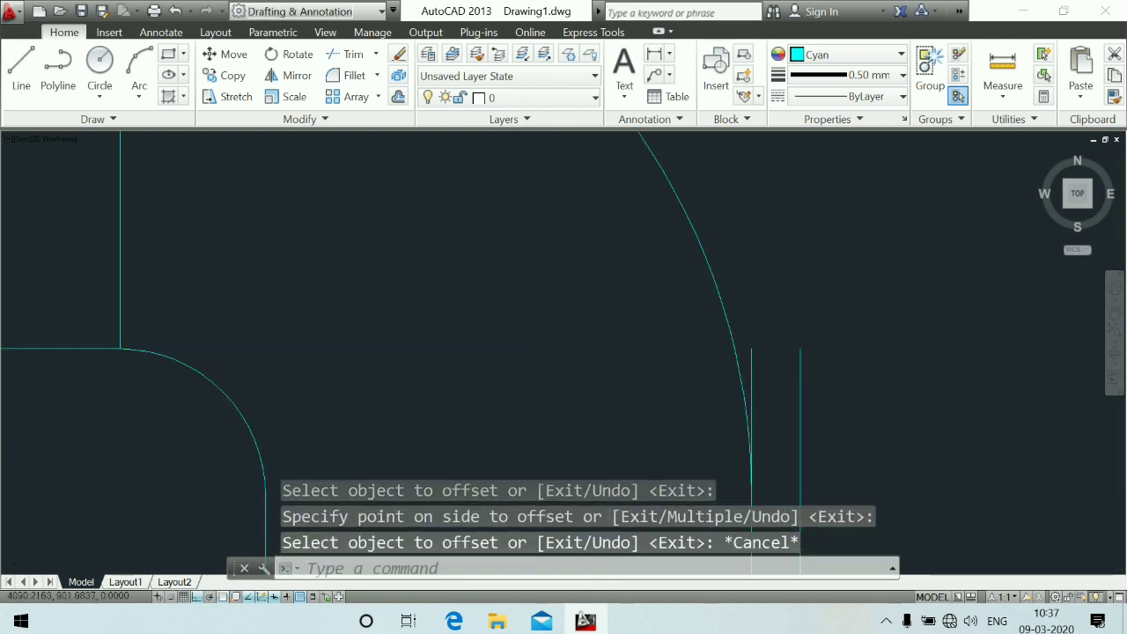
text(tr)
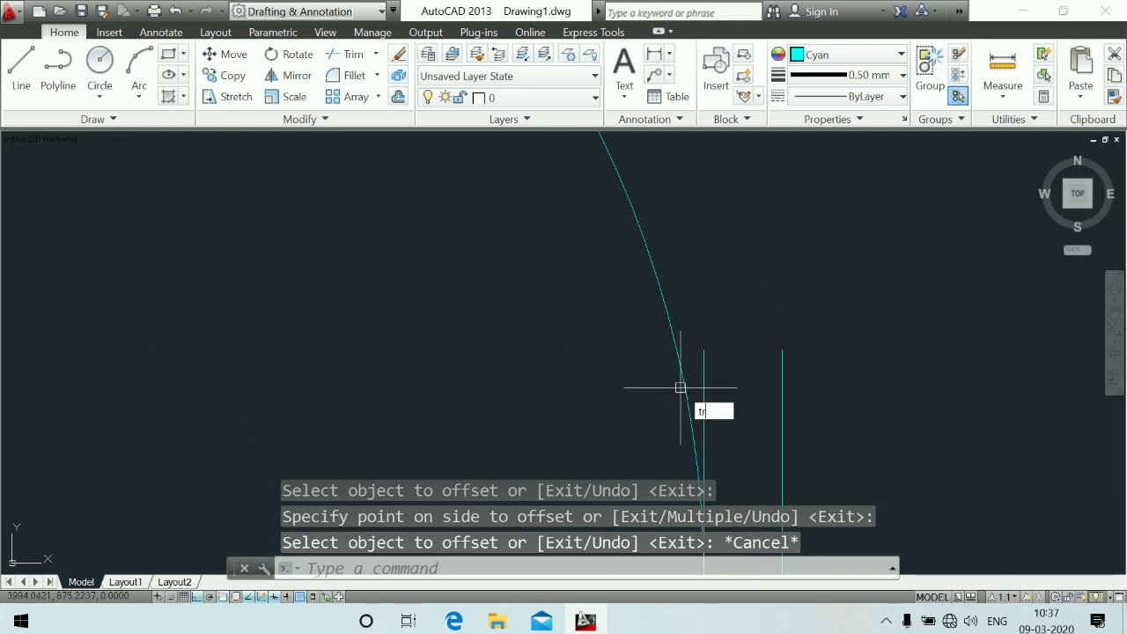
key(Return)
key(Return)
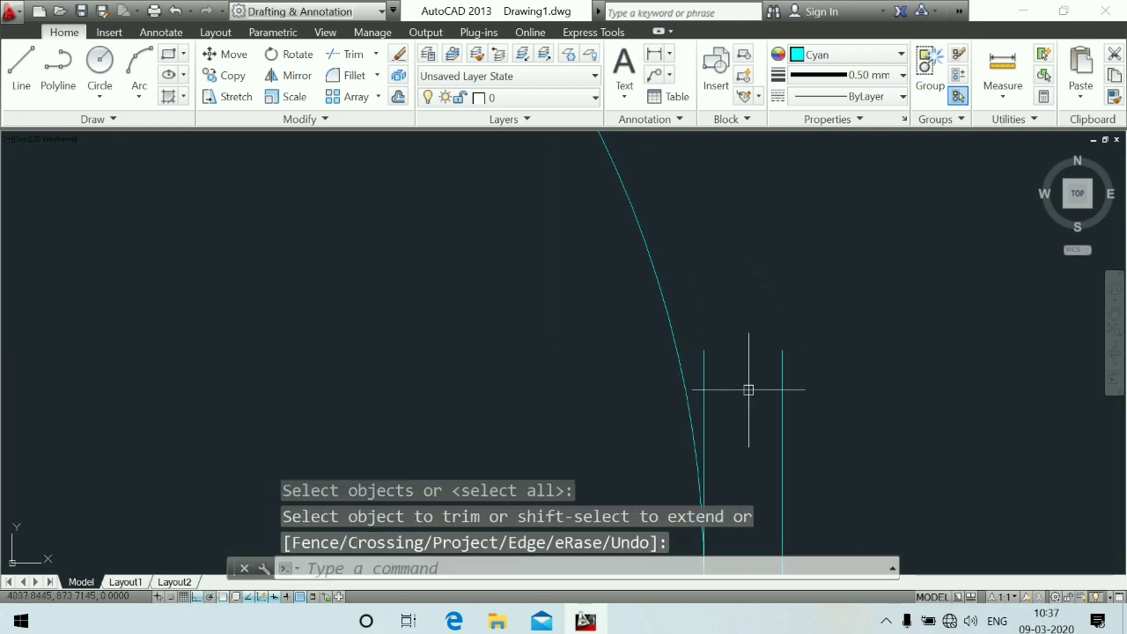
key(Return)
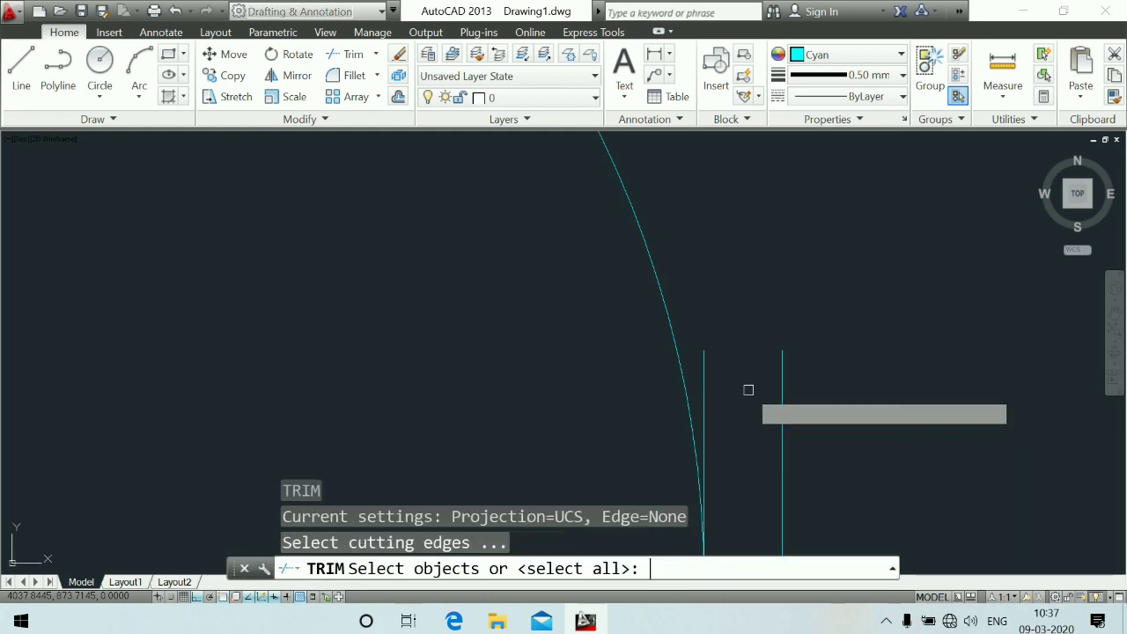
key(Return)
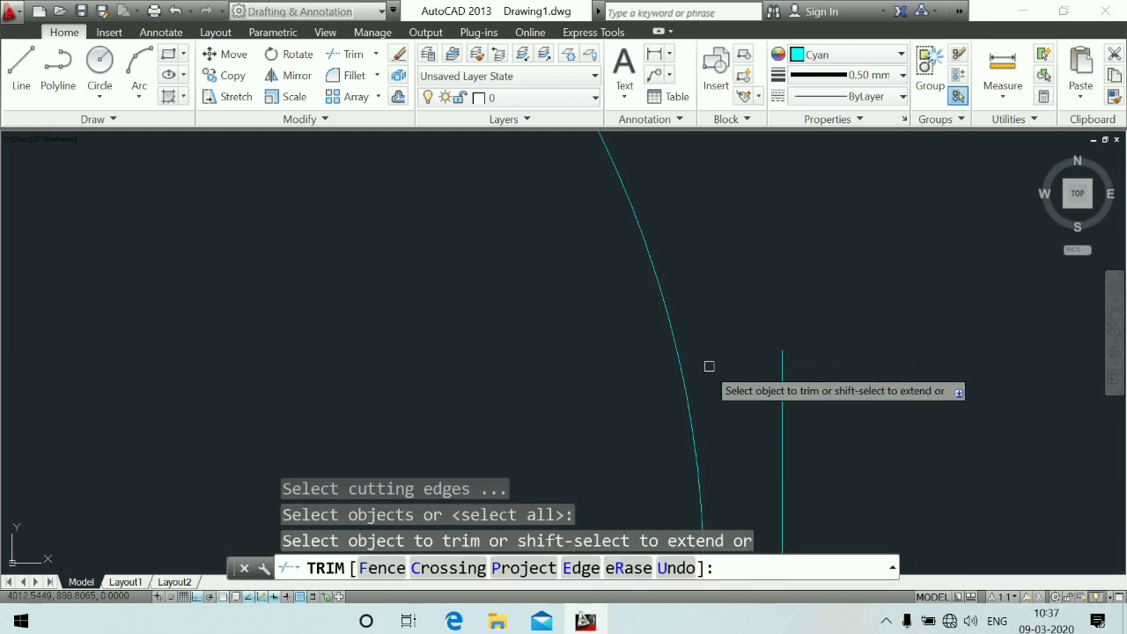
click(707, 364)
scroll(707, 366, down, 5)
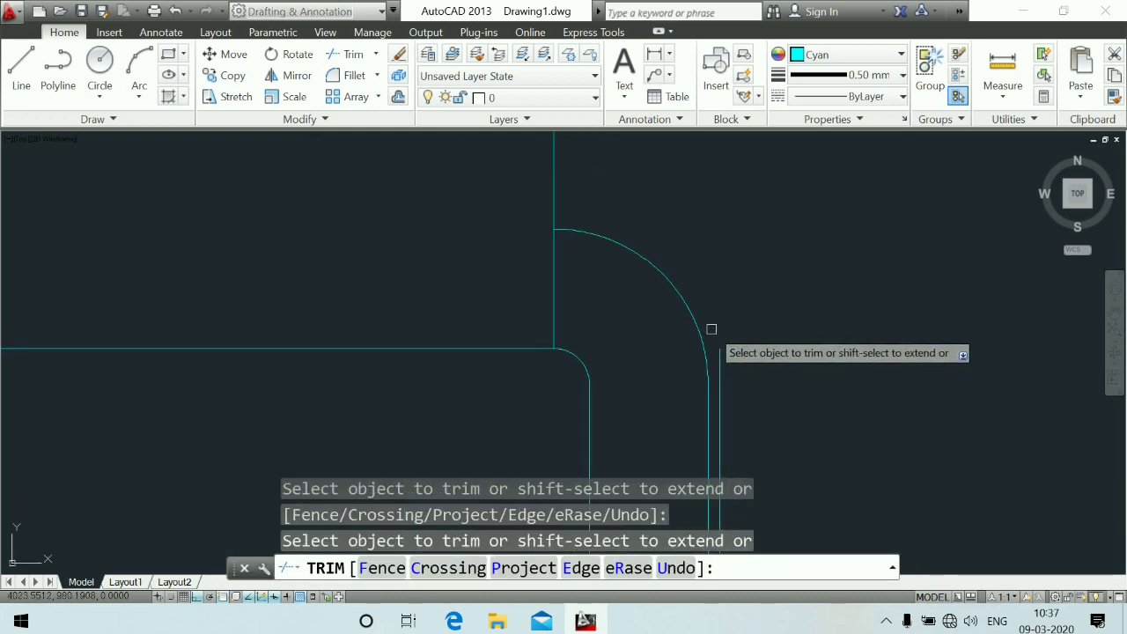
key(Escape)
Step: Offset the newest vertical line by 500 to its right side
scroll(720, 433, up, 2)
text(o)
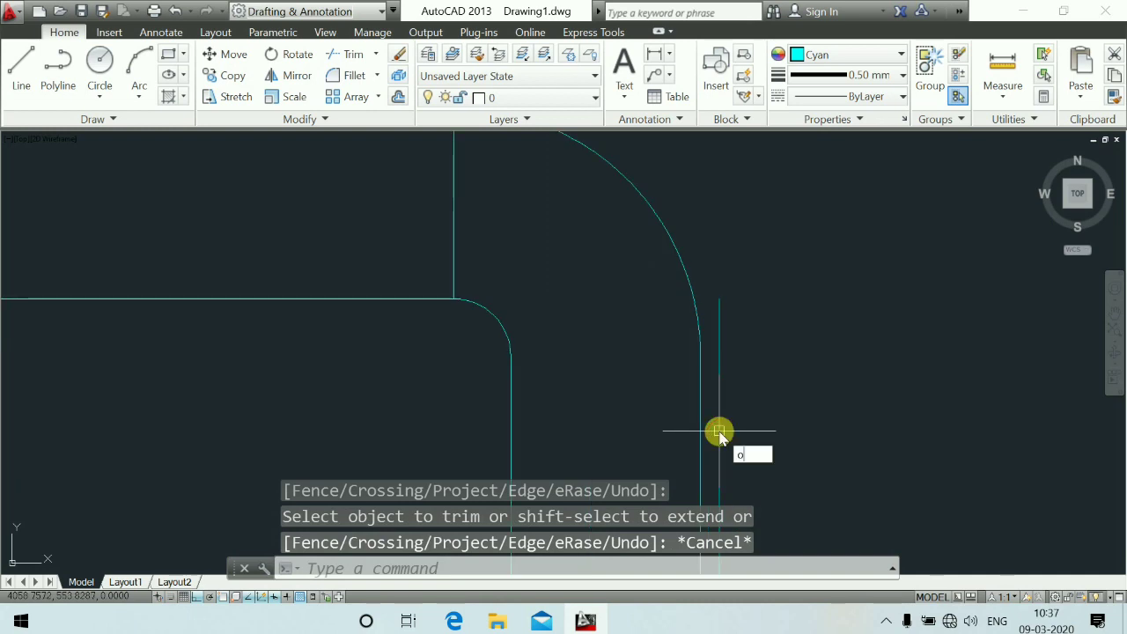
key(Return)
text(5)
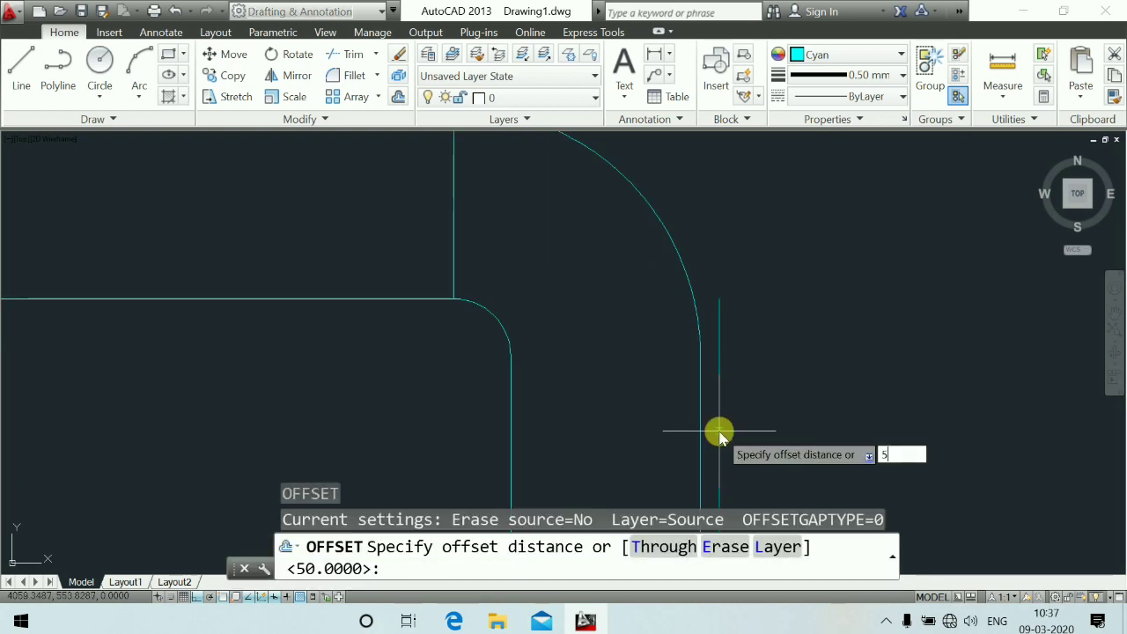
text(00)
key(Return)
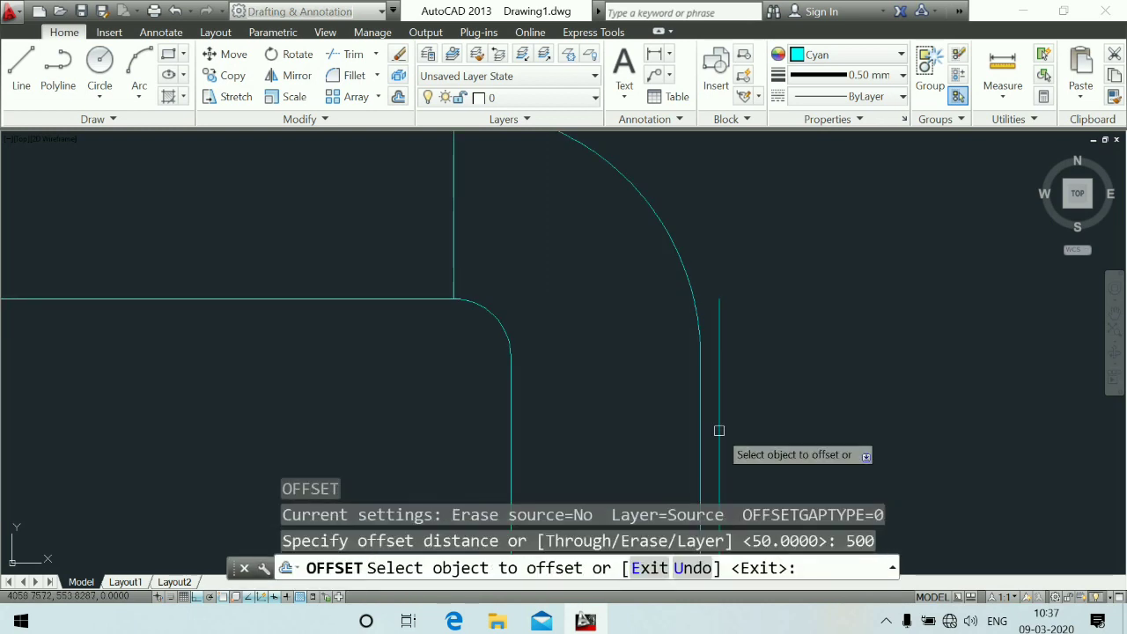
click(720, 393)
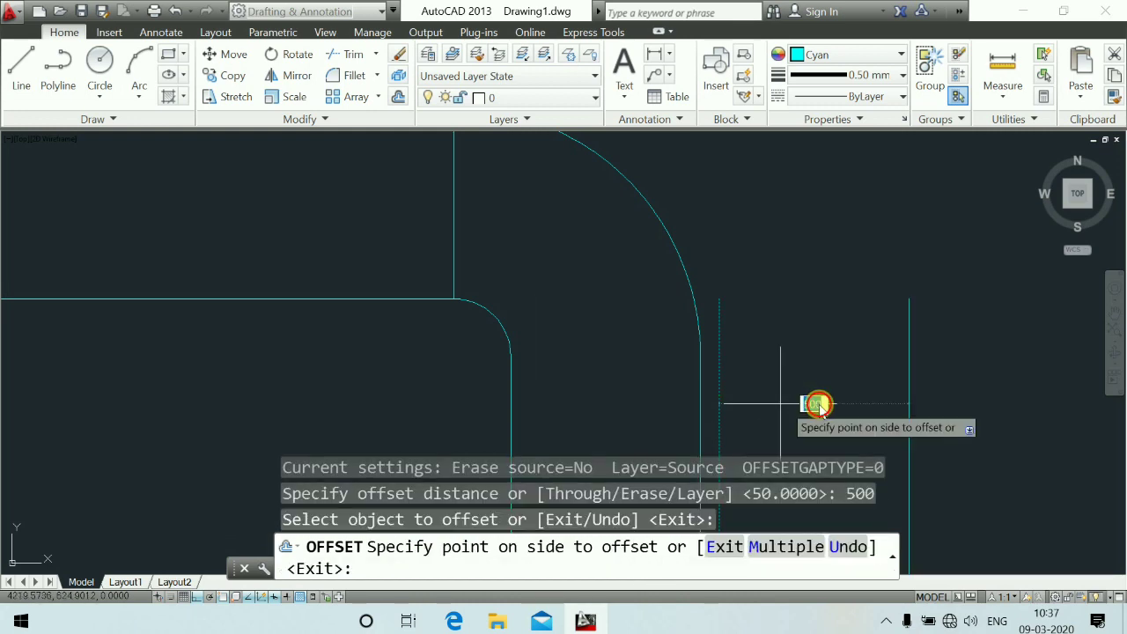
click(845, 397)
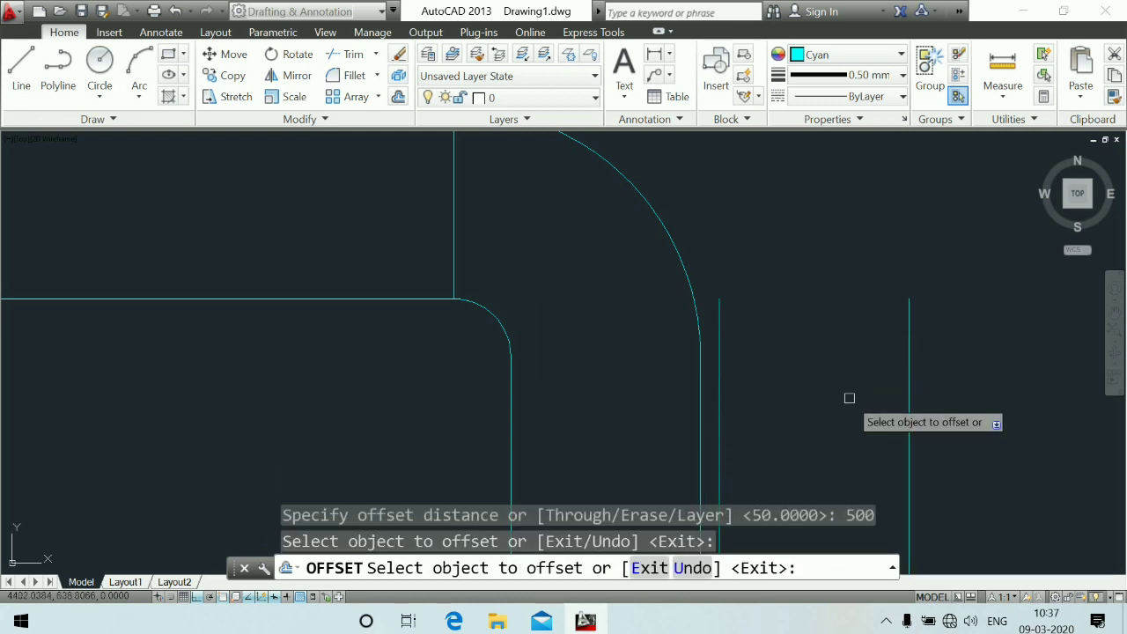
scroll(845, 396, down, 4)
key(Escape)
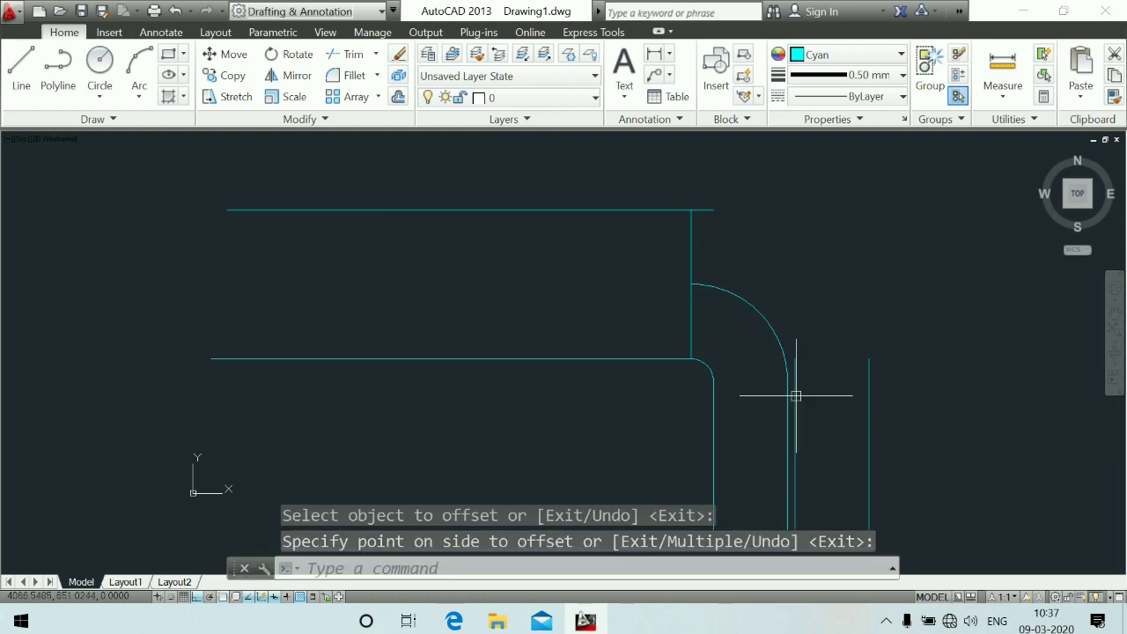
Step: Stretch the upper ends of the two rightmost vertical lines straight up, the left one by about 770 and the right one slightly higher
scroll(792, 393, up, 2)
scroll(786, 388, down, 4)
scroll(801, 384, up, 2)
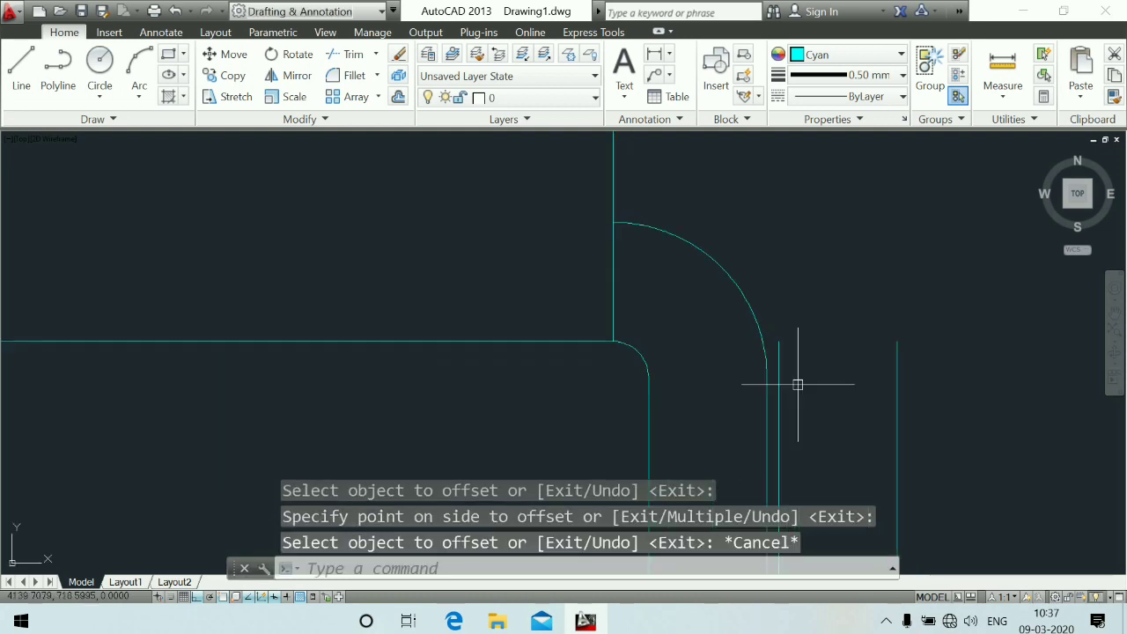
click(778, 342)
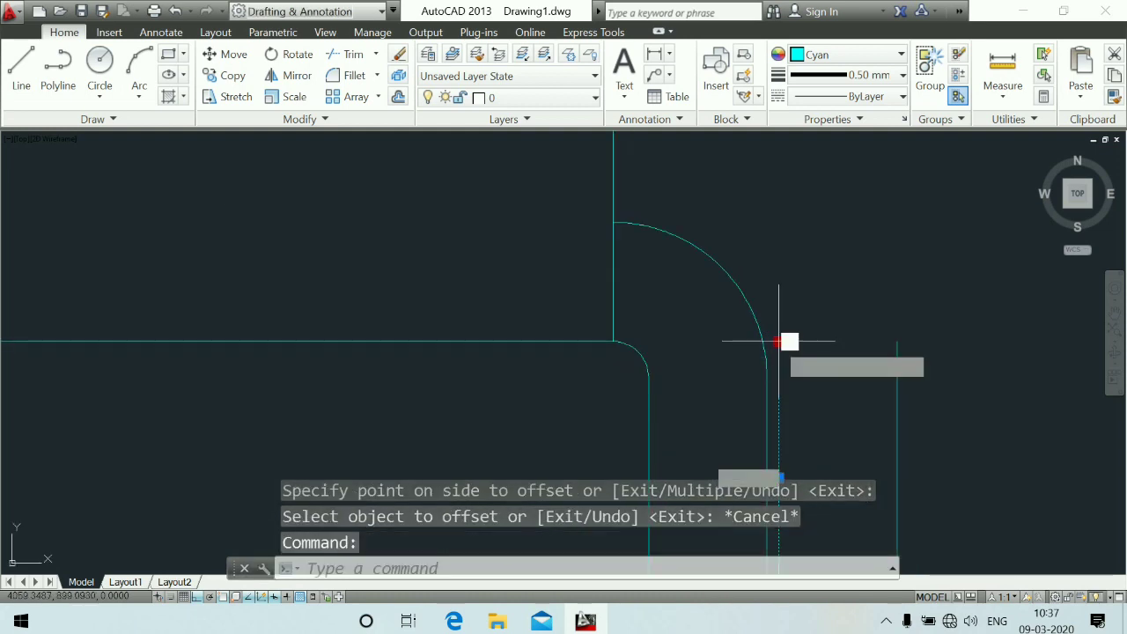
click(778, 342)
scroll(796, 211, down, 5)
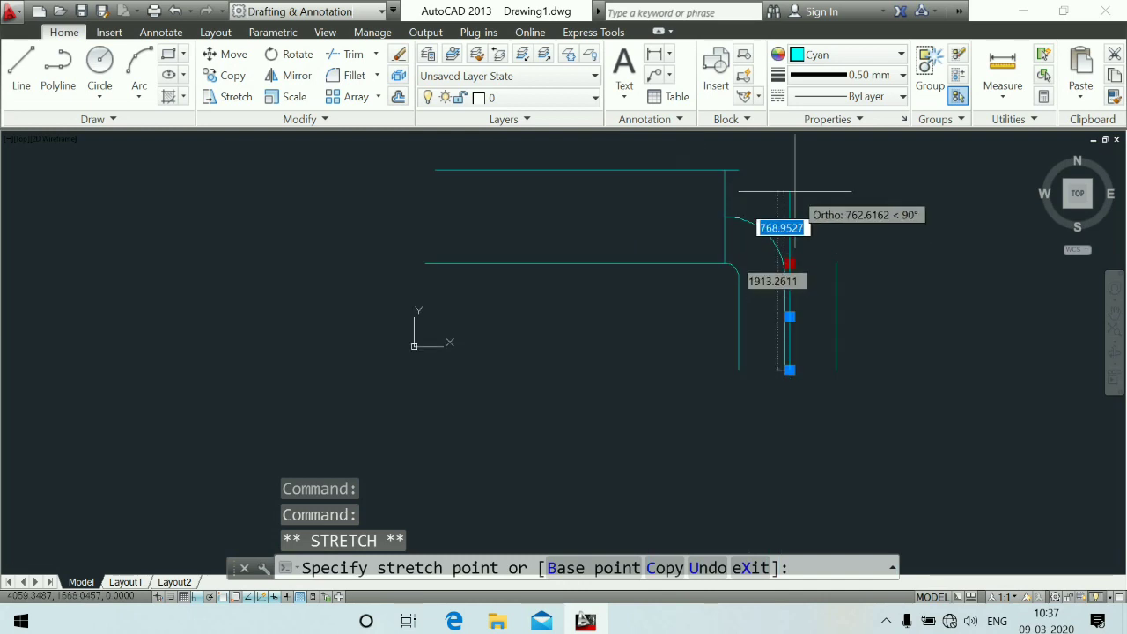
click(796, 190)
click(836, 304)
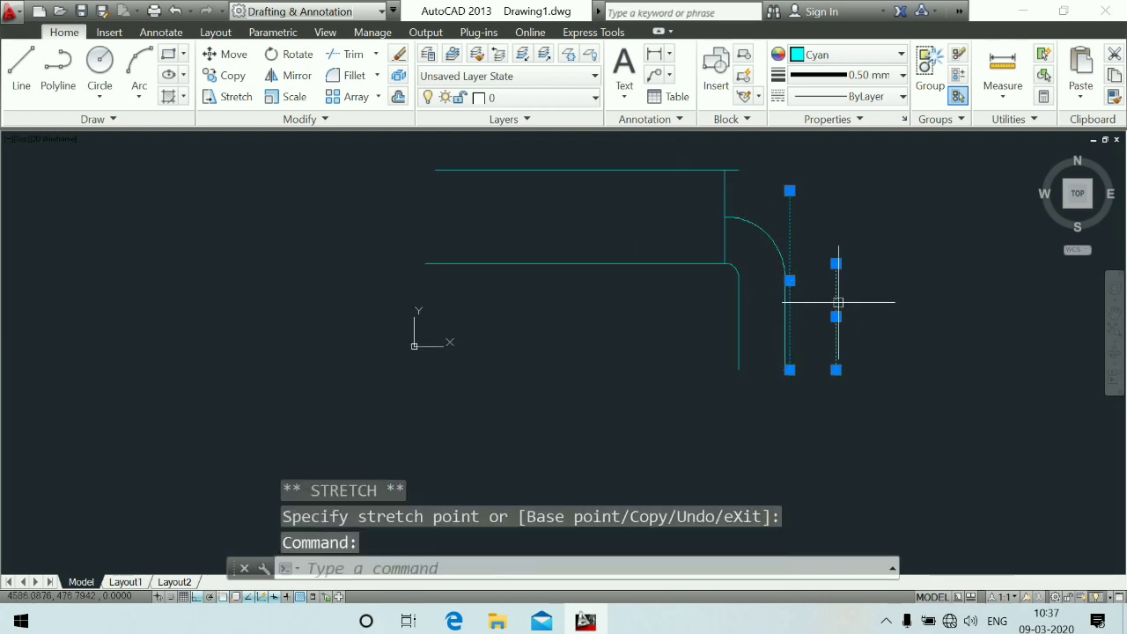
click(836, 262)
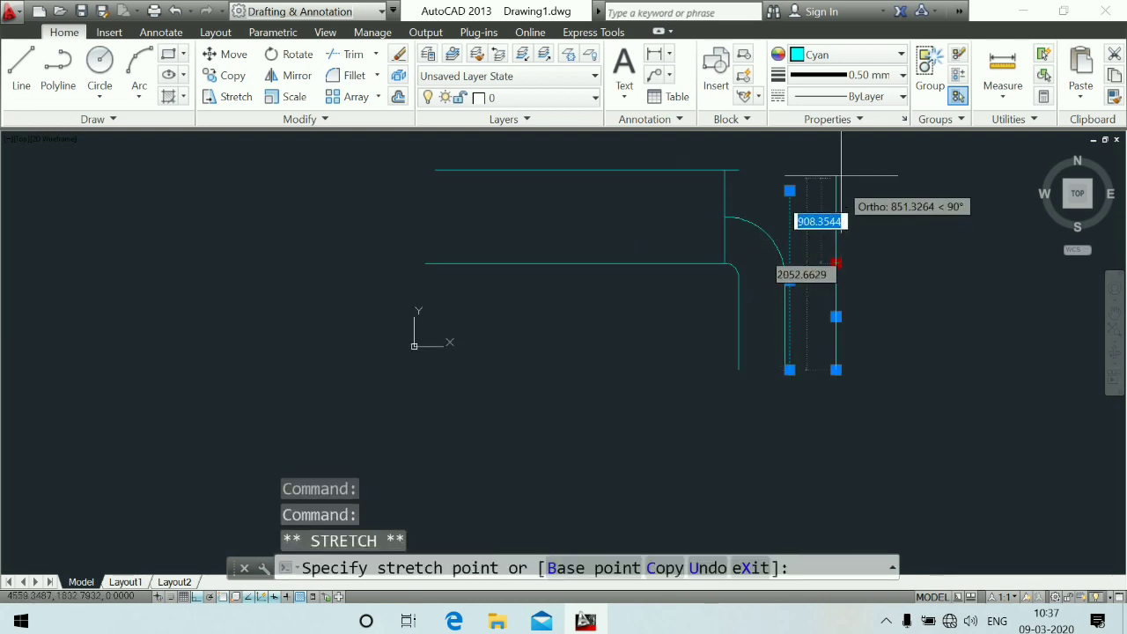
key(Escape)
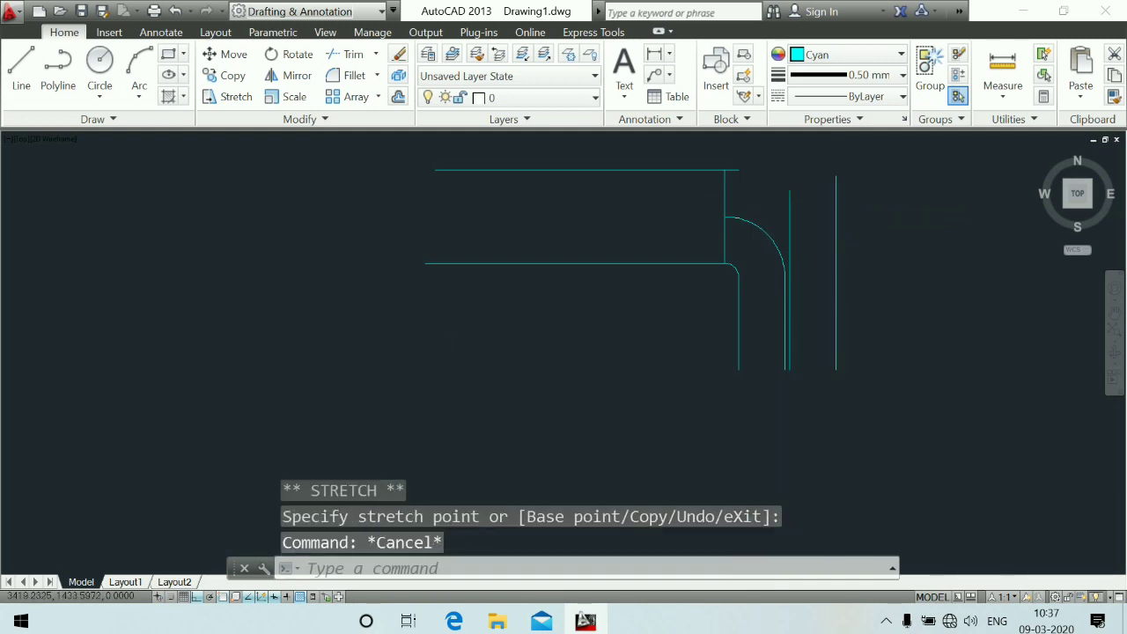
Step: Draw a horizontal line from the outer arc's upper end to the nearer of the two stretched vertical lines
scroll(730, 213, up, 4)
key(l)
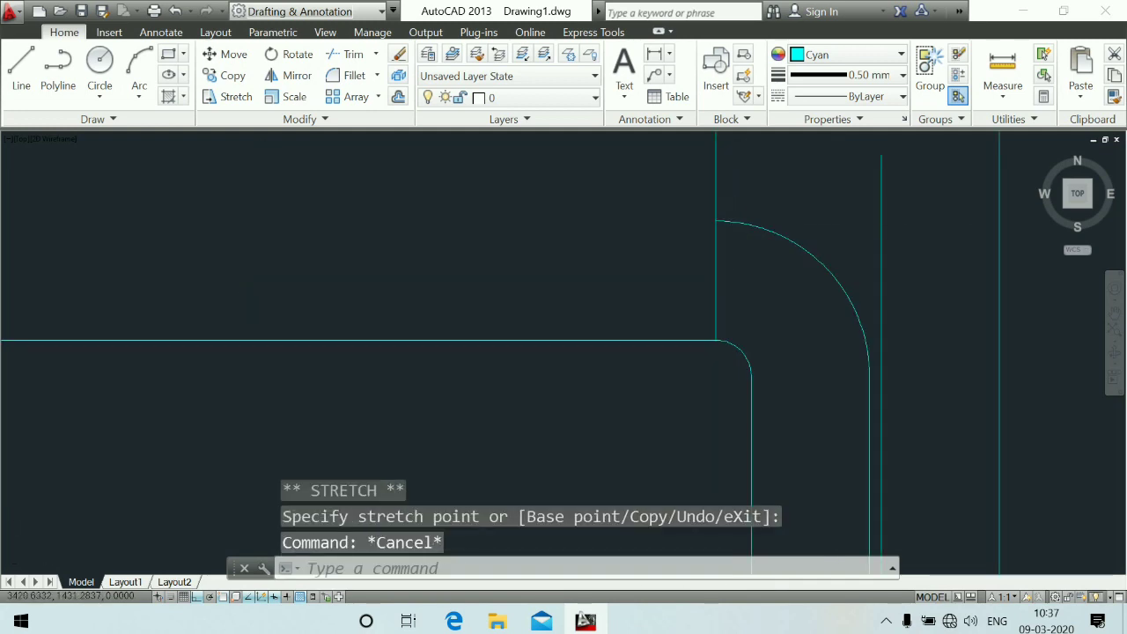
key(Return)
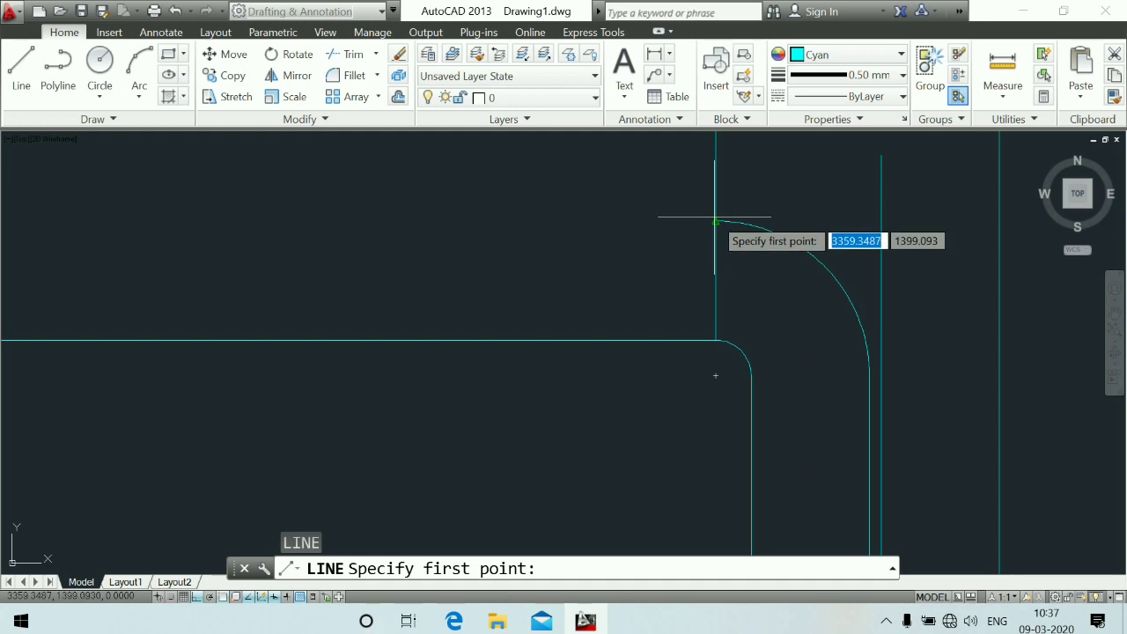
click(718, 220)
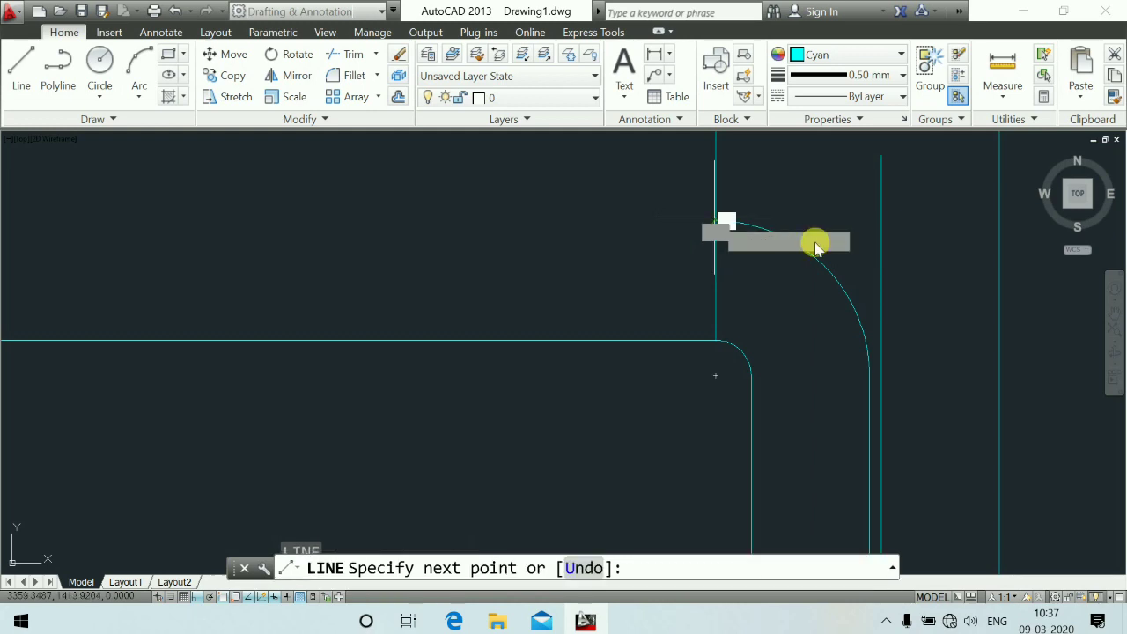
click(881, 221)
key(Escape)
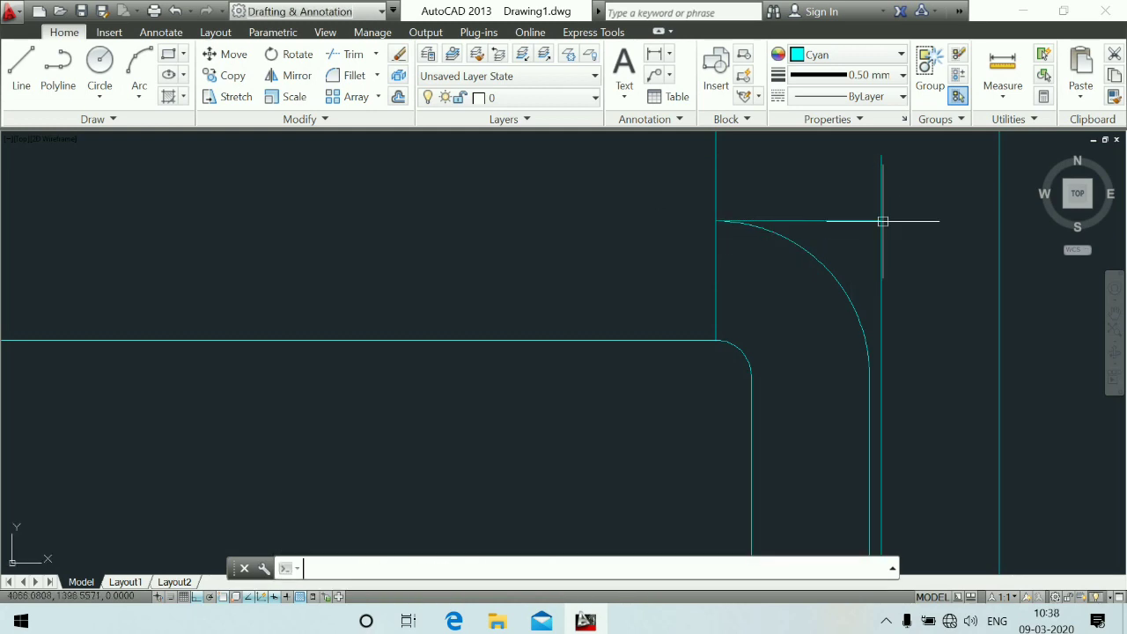
Step: Fillet the corner between the new short horizontal line and the adjacent vertical line with a 150 radius
scroll(885, 256, up, 2)
scroll(842, 203, down, 2)
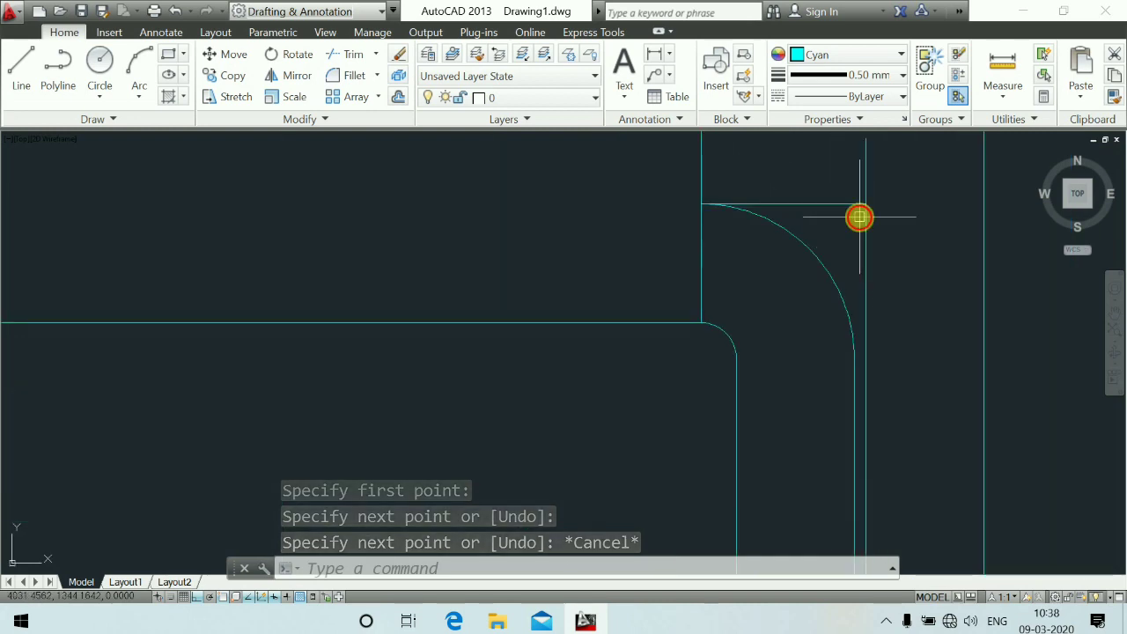
text(f)
key(Return)
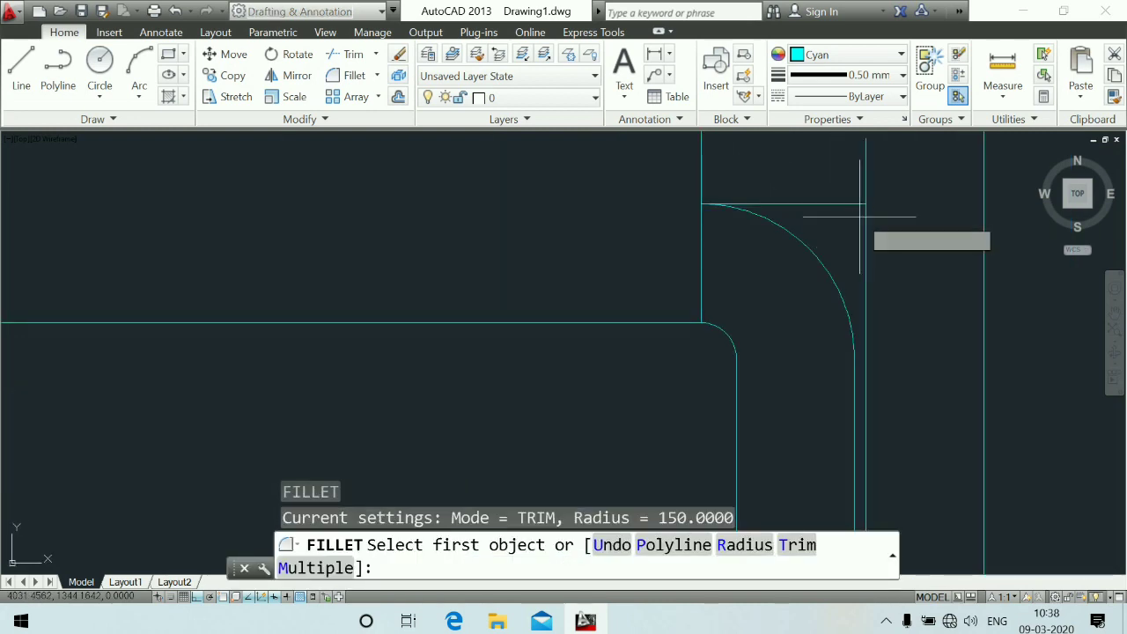
text(r)
key(Return)
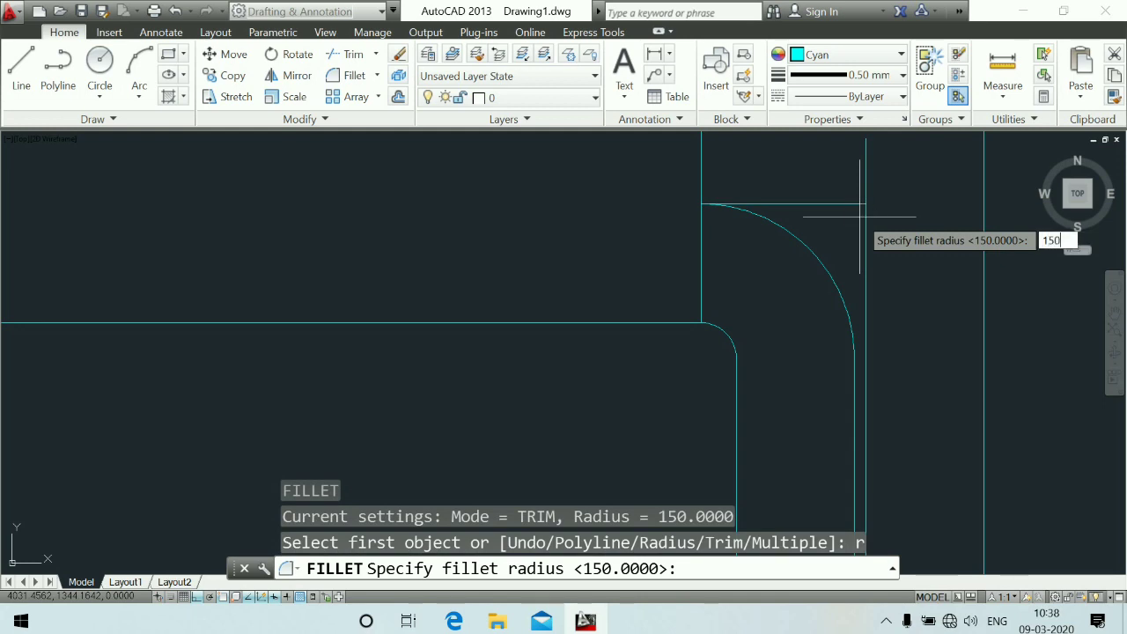
key(Return)
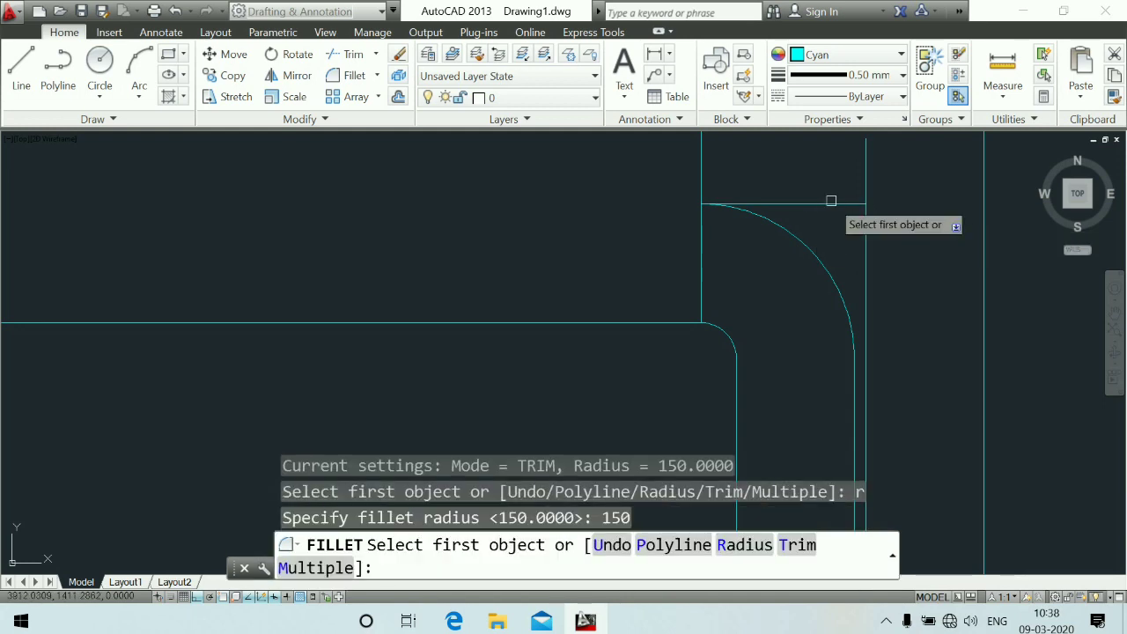
click(831, 203)
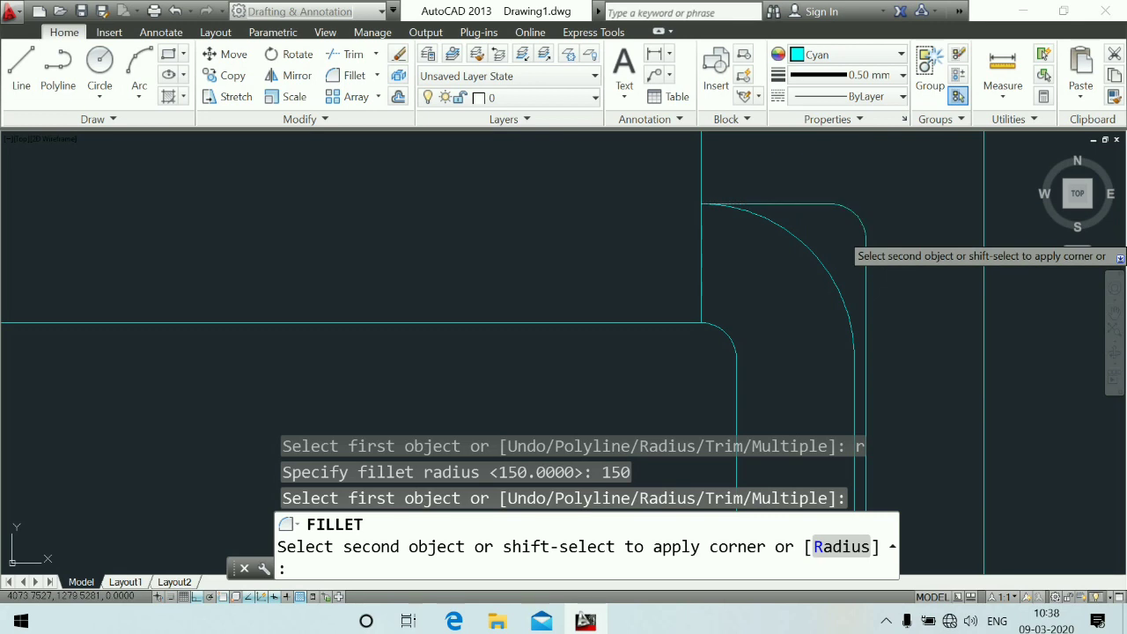
click(867, 231)
scroll(891, 176, down, 3)
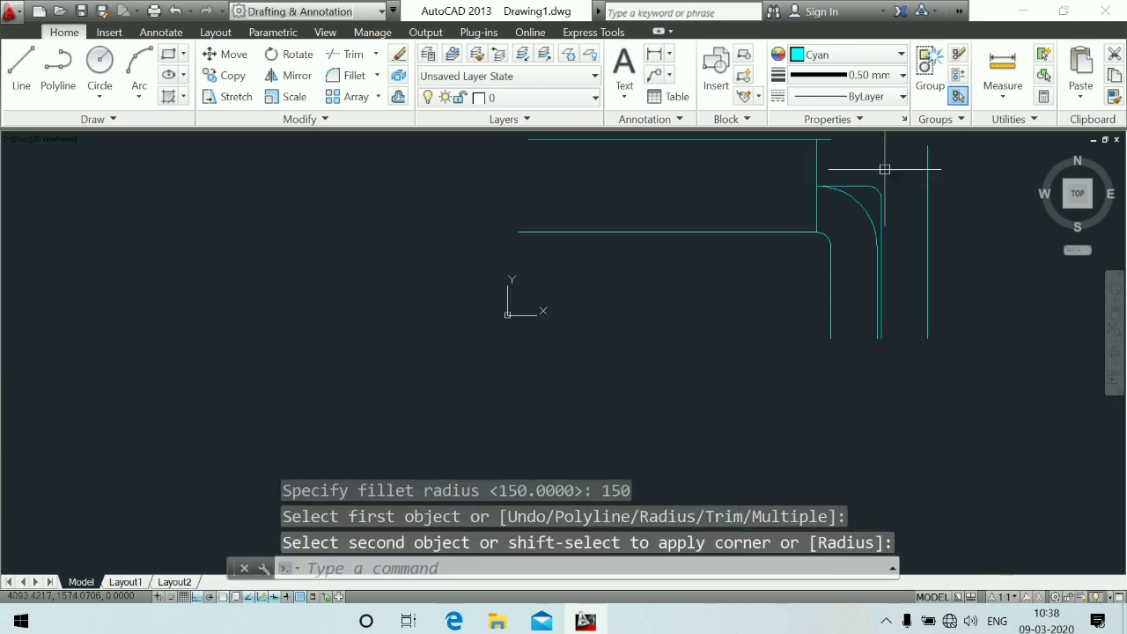
key(Escape)
Step: Offset the new fillet arc by 500 to its outer side, toward the outermost vertical line
text(o)
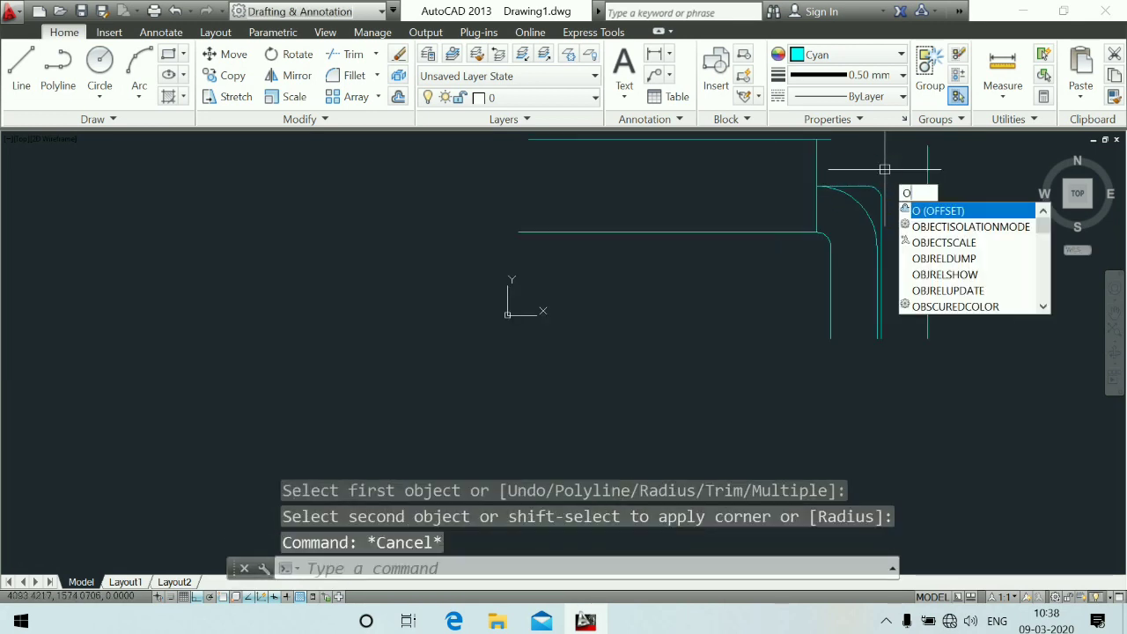
key(Return)
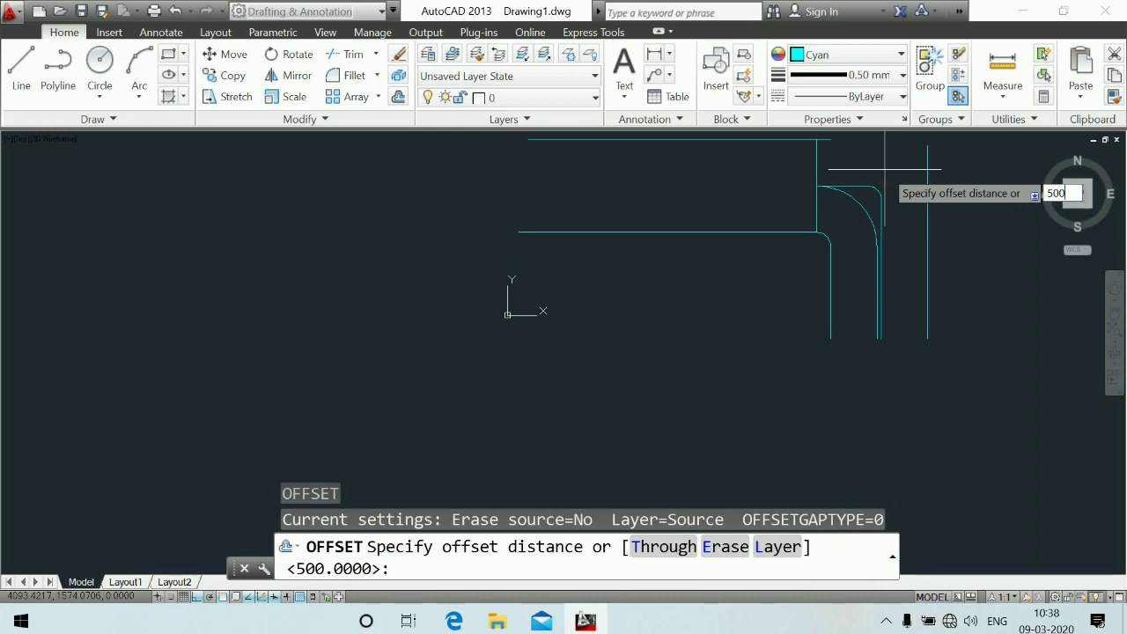
text(500)
key(Return)
scroll(873, 189, up, 2)
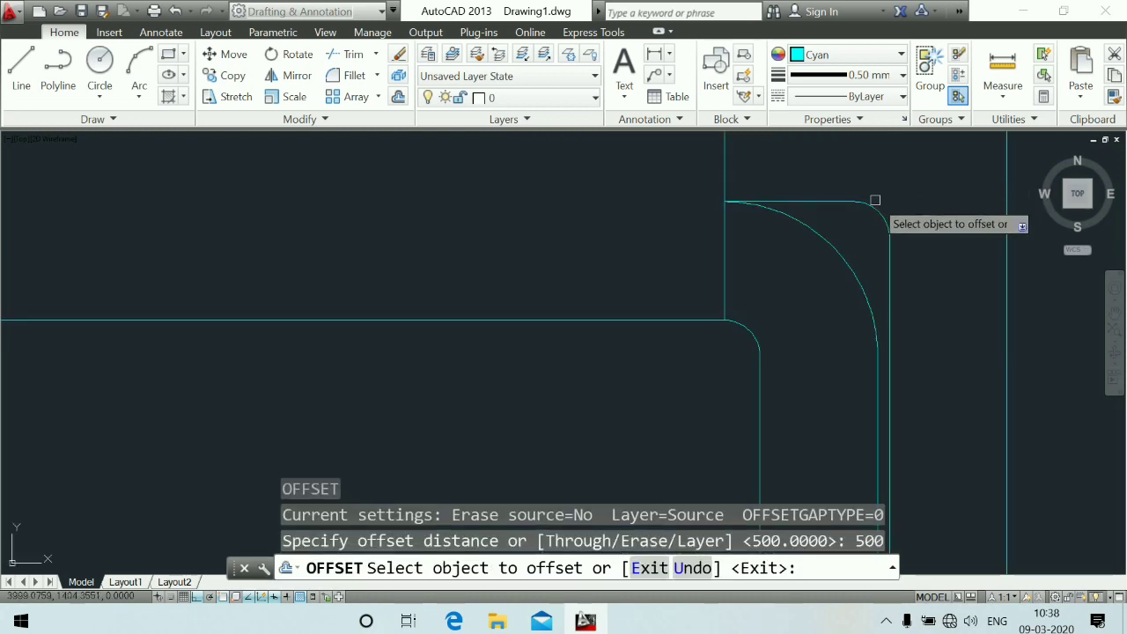
click(854, 235)
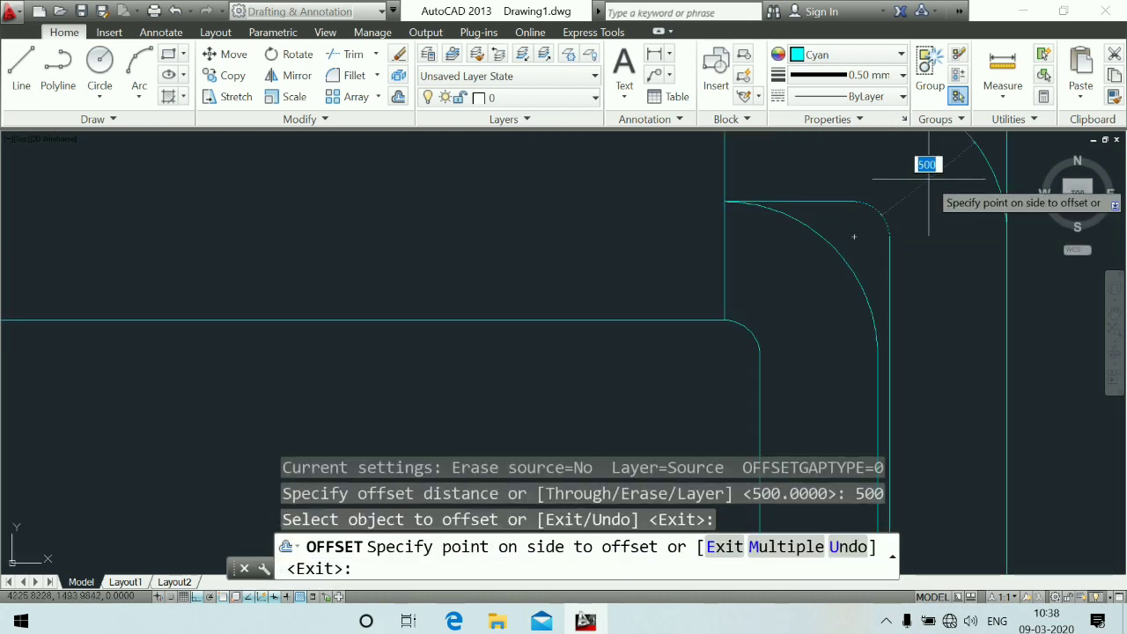
scroll(889, 194, down, 2)
click(916, 180)
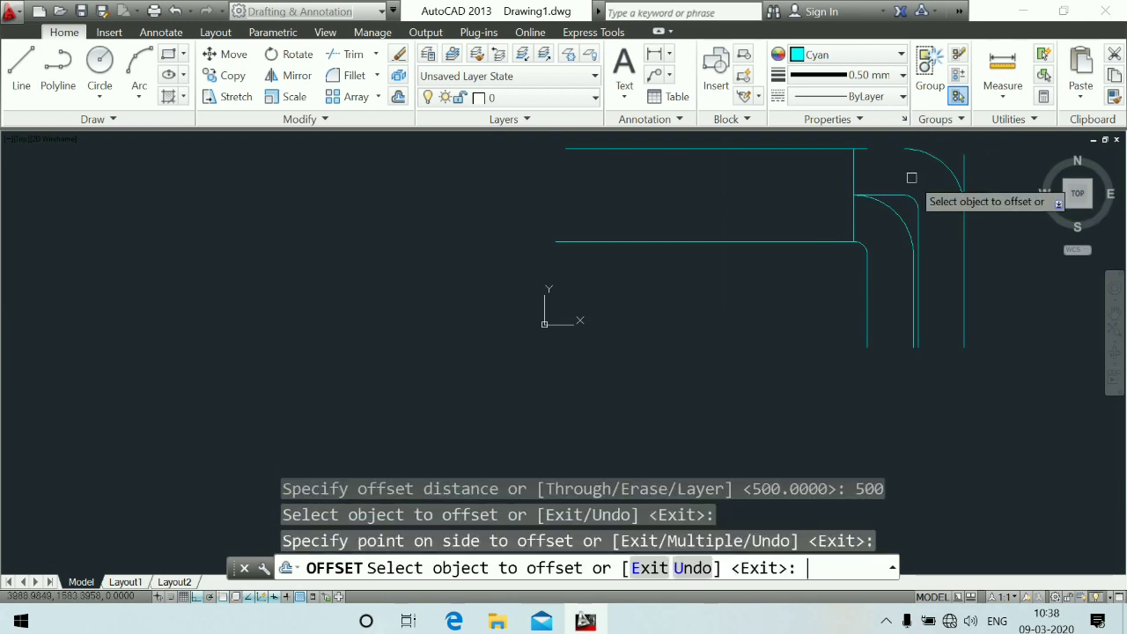
key(Escape)
Step: Draw a horizontal line from the offset arc's upper end to the end of the upper long horizontal line
scroll(881, 138, up, 2)
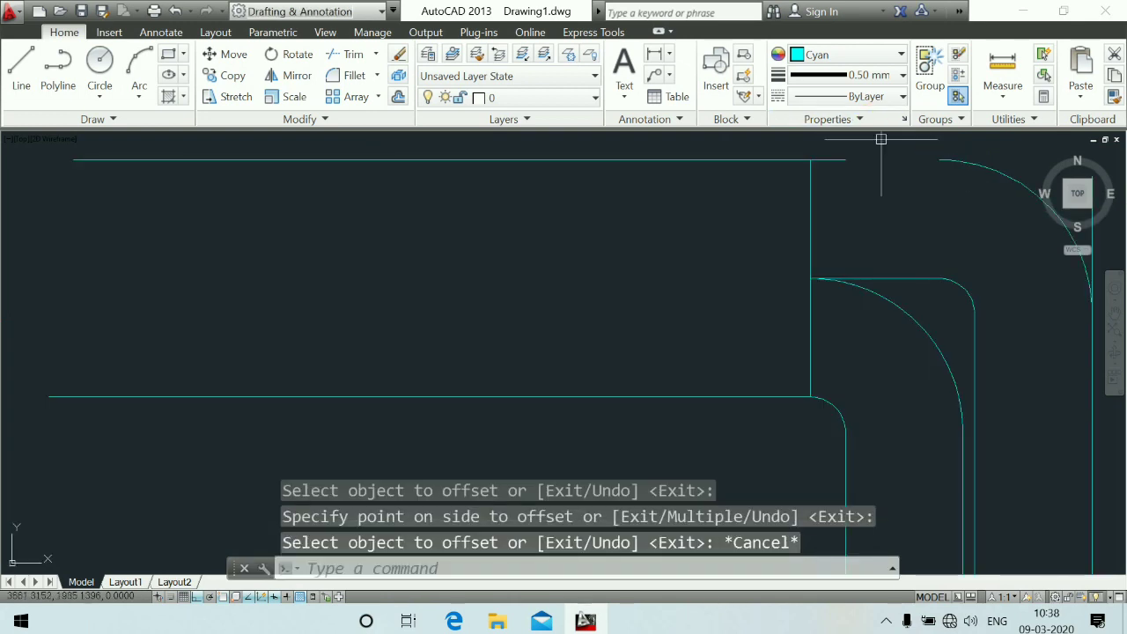
text(l)
key(Return)
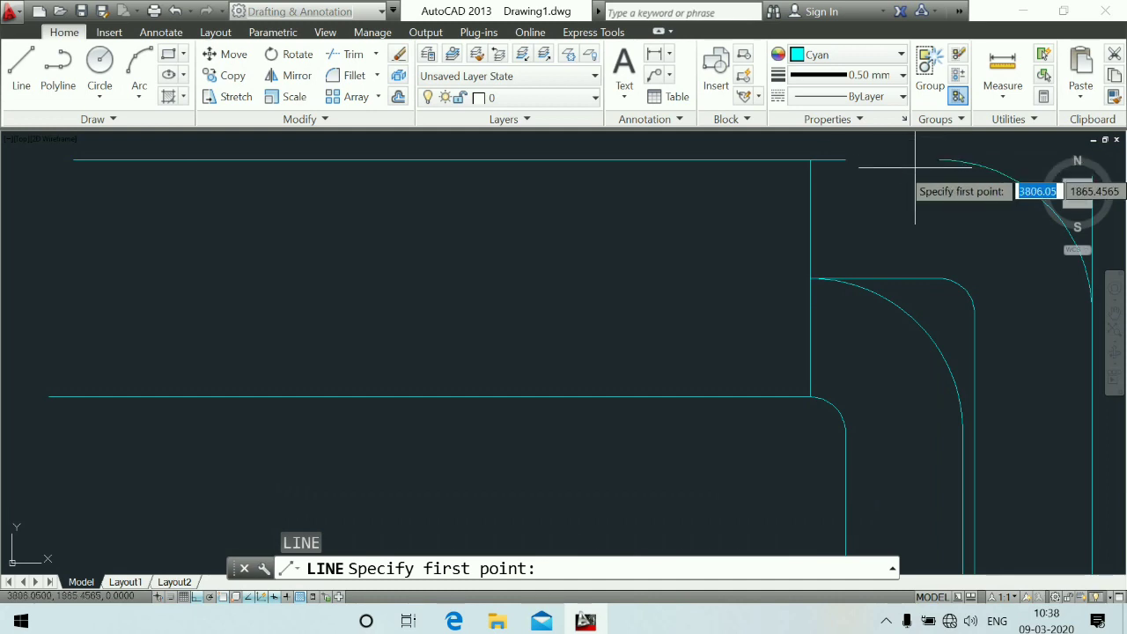
click(945, 161)
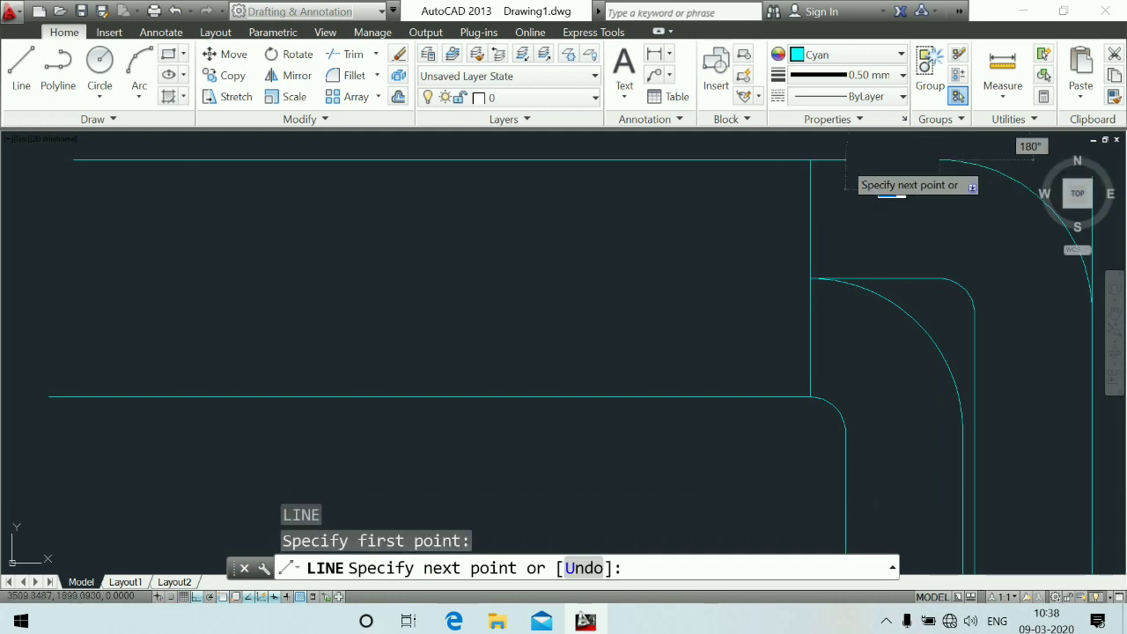
click(847, 160)
scroll(847, 160, down, 4)
key(Escape)
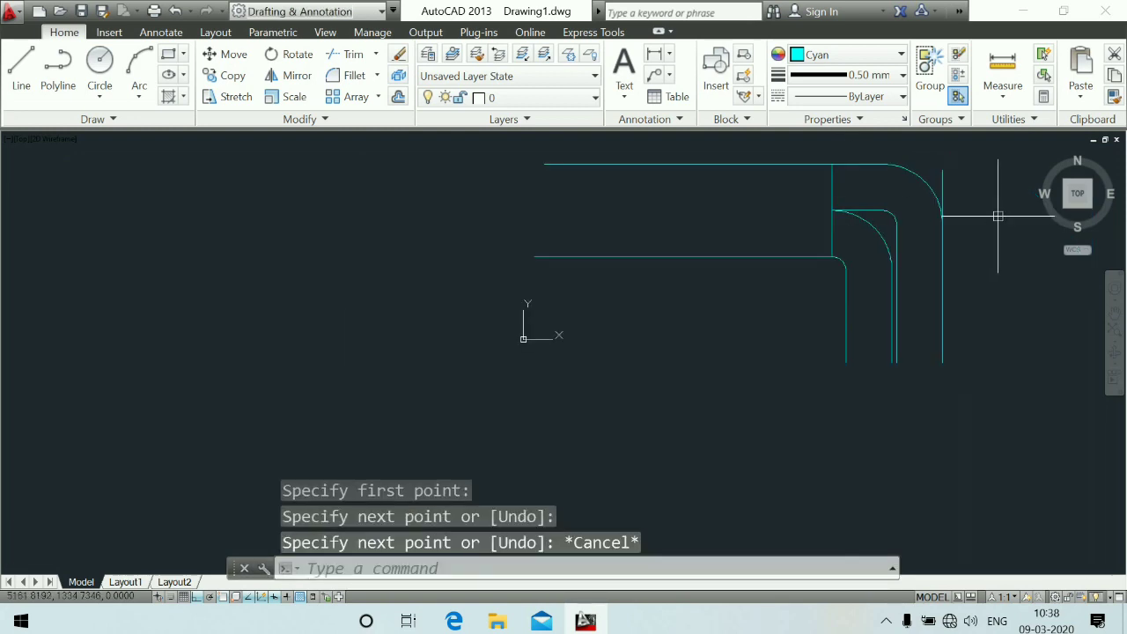
Step: Trim the piece of the outermost vertical line that projects above the large outer arc's lower end
scroll(1002, 214, up, 2)
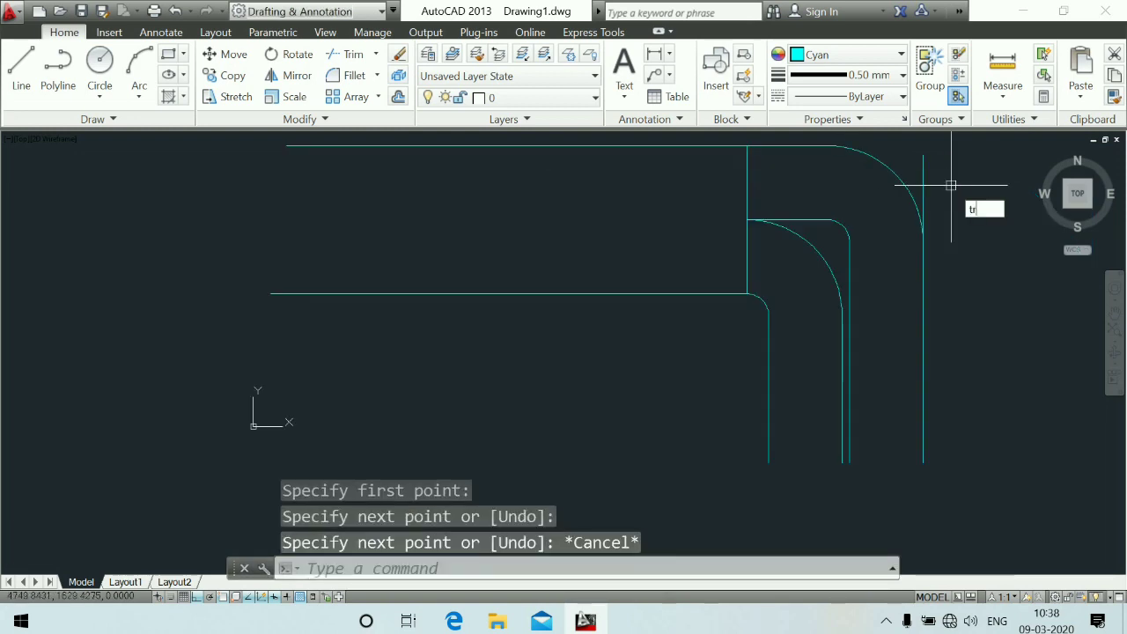
text(tr)
key(Return)
key(Return)
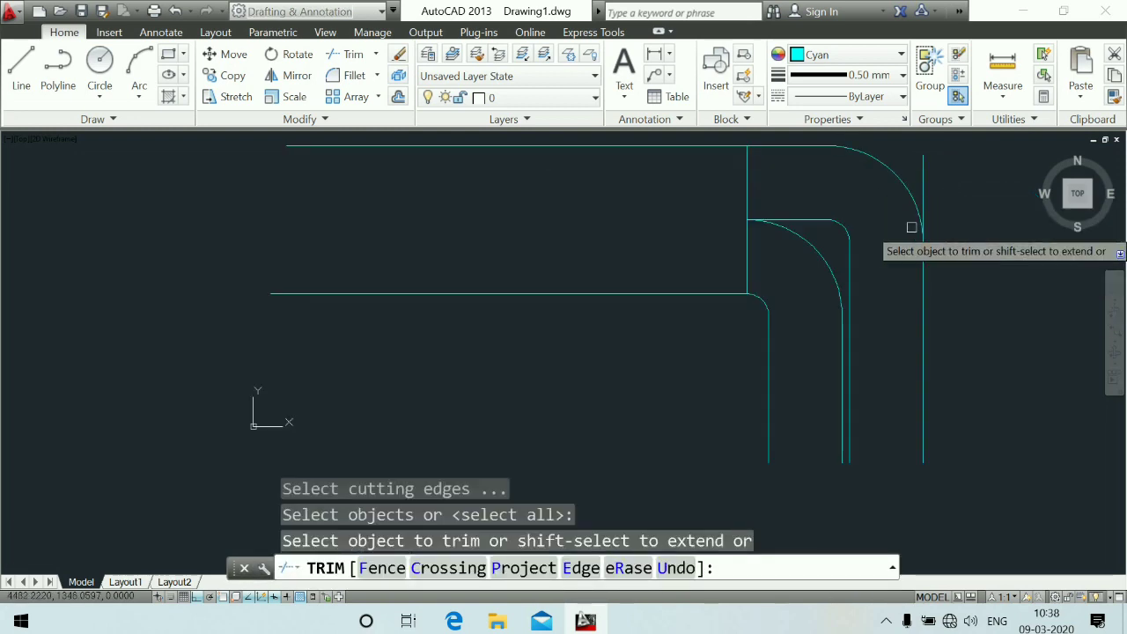
click(925, 162)
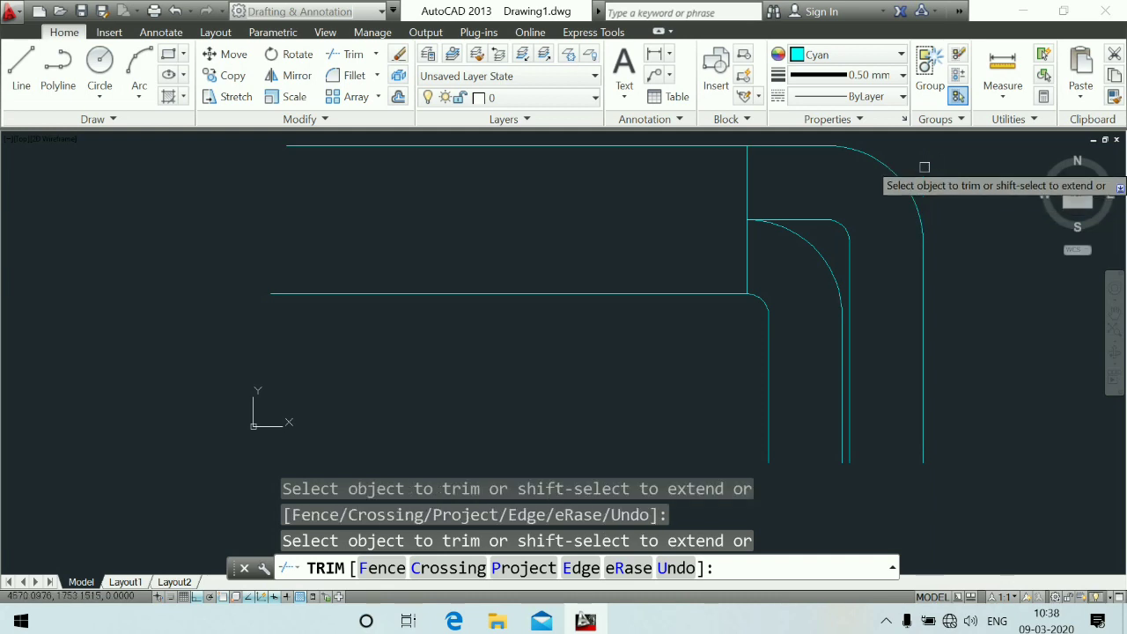
scroll(933, 290, down, 5)
scroll(625, 357, up, 2)
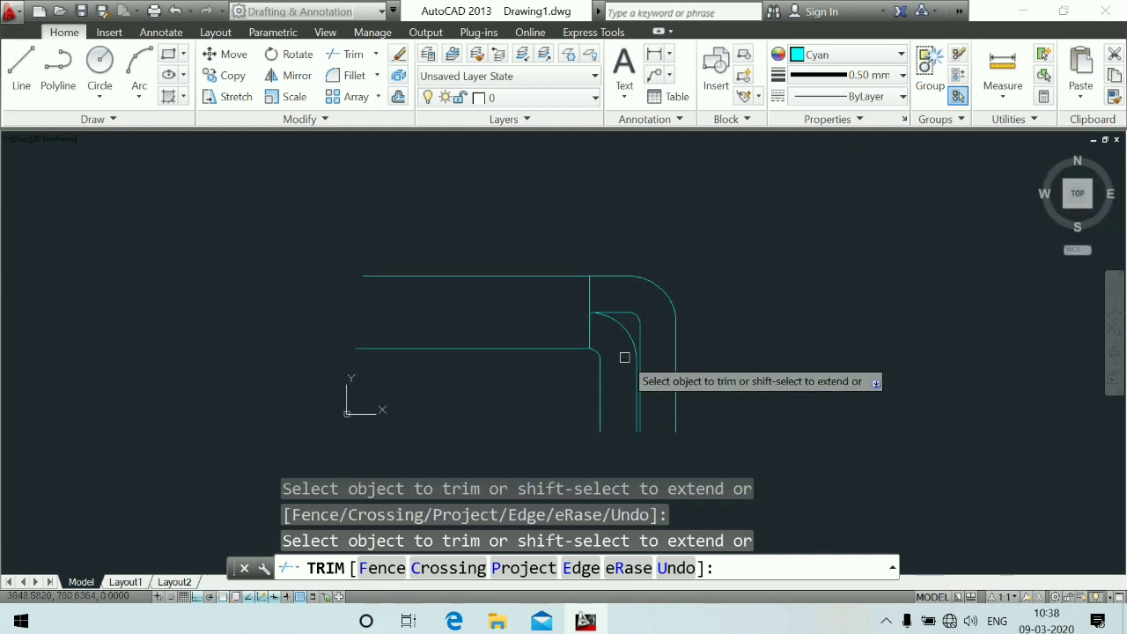
key(Escape)
Step: Draw a horizontal line across the inner vertical branch, joining the lower ends of its two corner arcs
text(l)
key(Return)
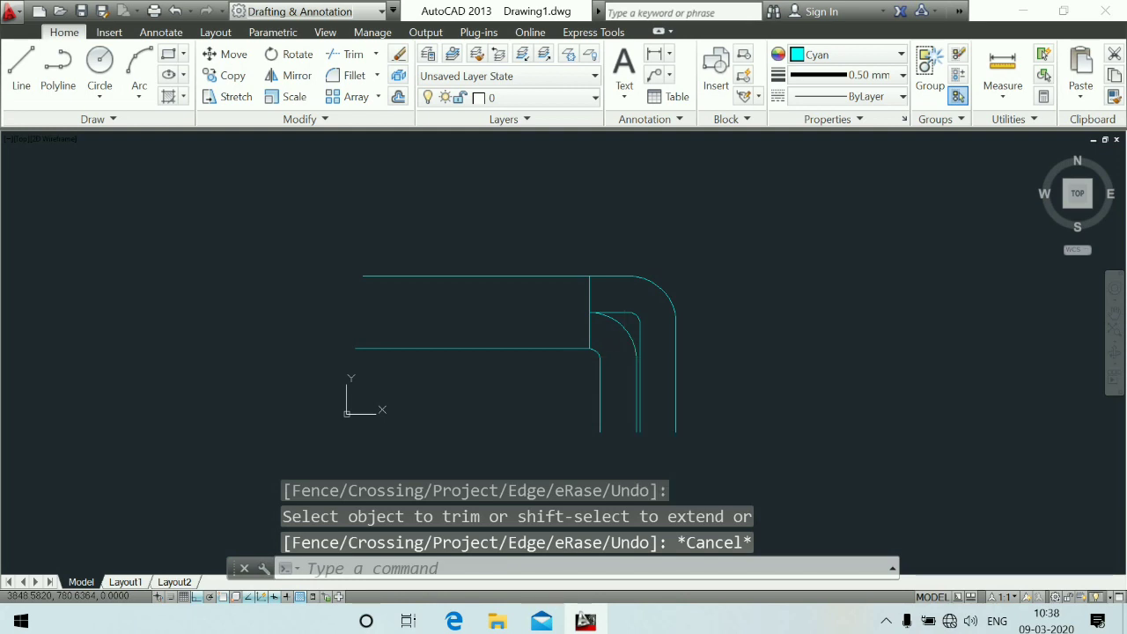
scroll(603, 370, up, 2)
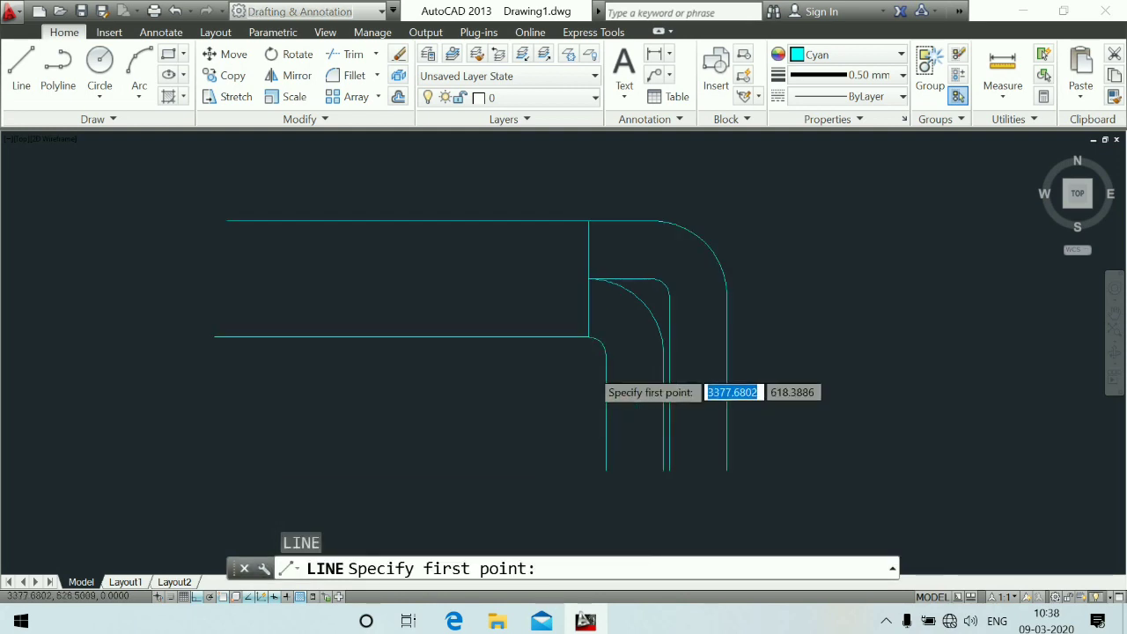
click(605, 355)
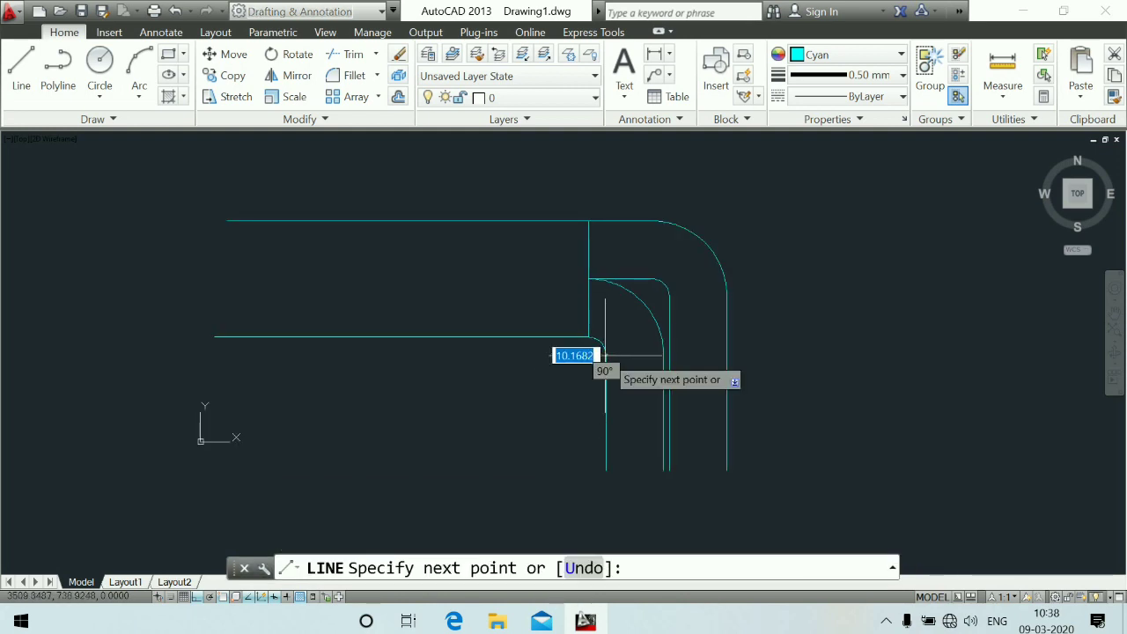
click(664, 355)
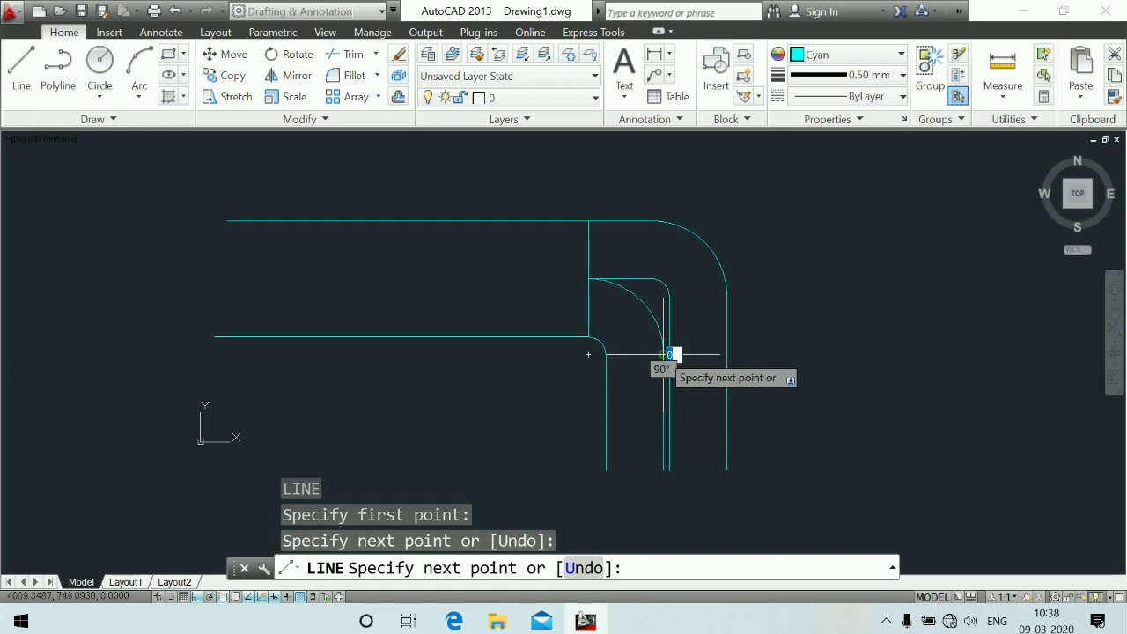
key(Escape)
Step: Draw a vertical line from the upper end of the outer branch's inner fillet up to the top horizontal edge
scroll(679, 300, up, 2)
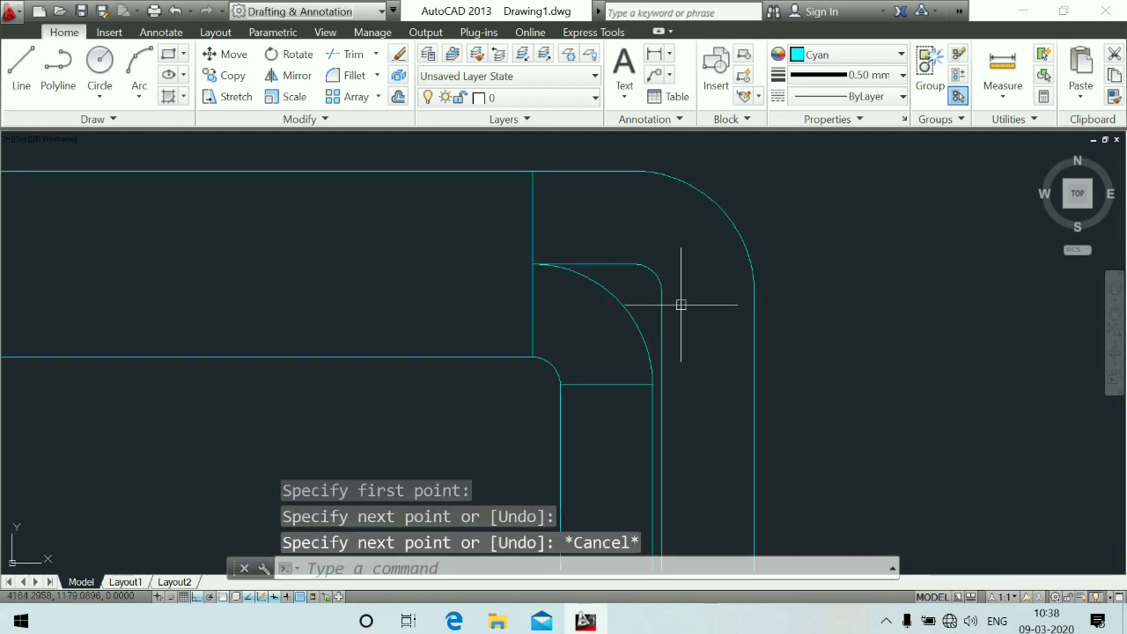
key(Return)
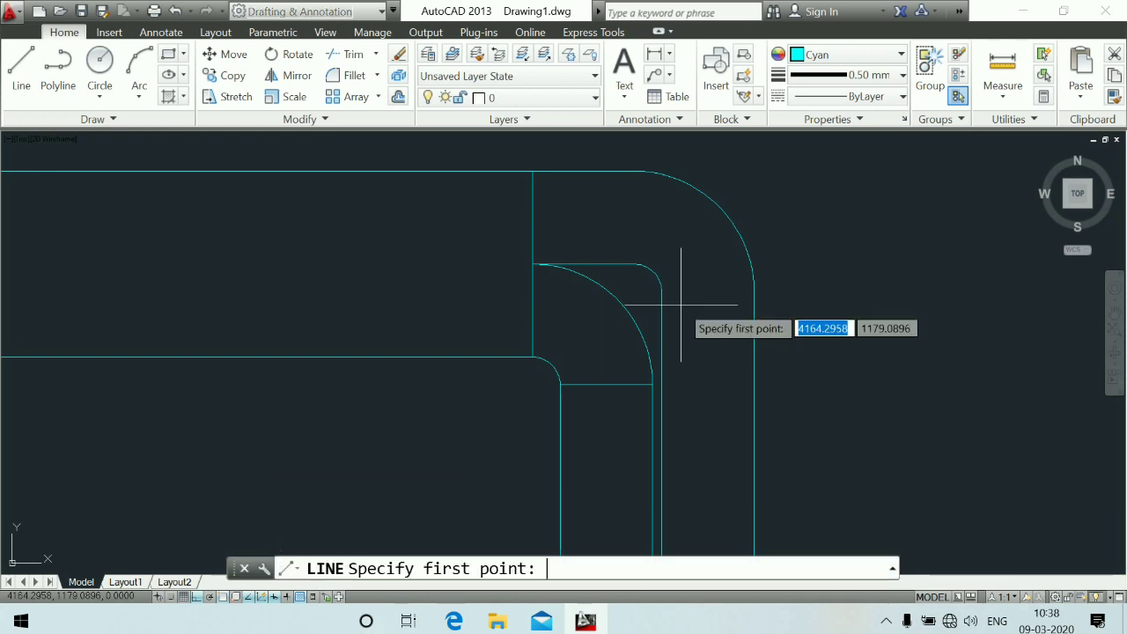
click(635, 264)
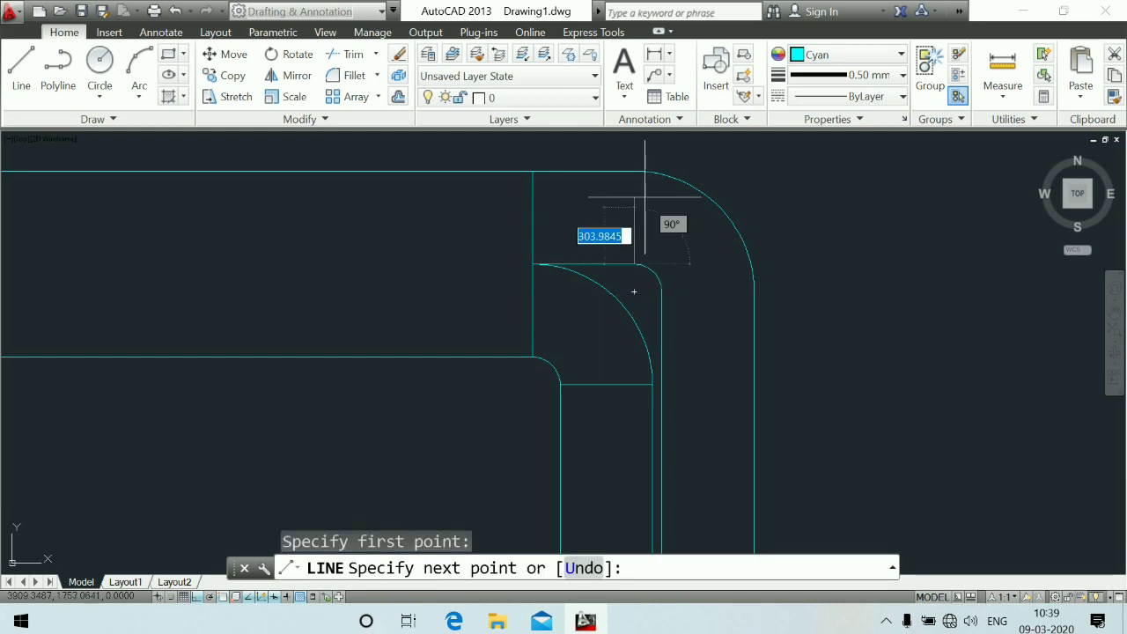
click(634, 169)
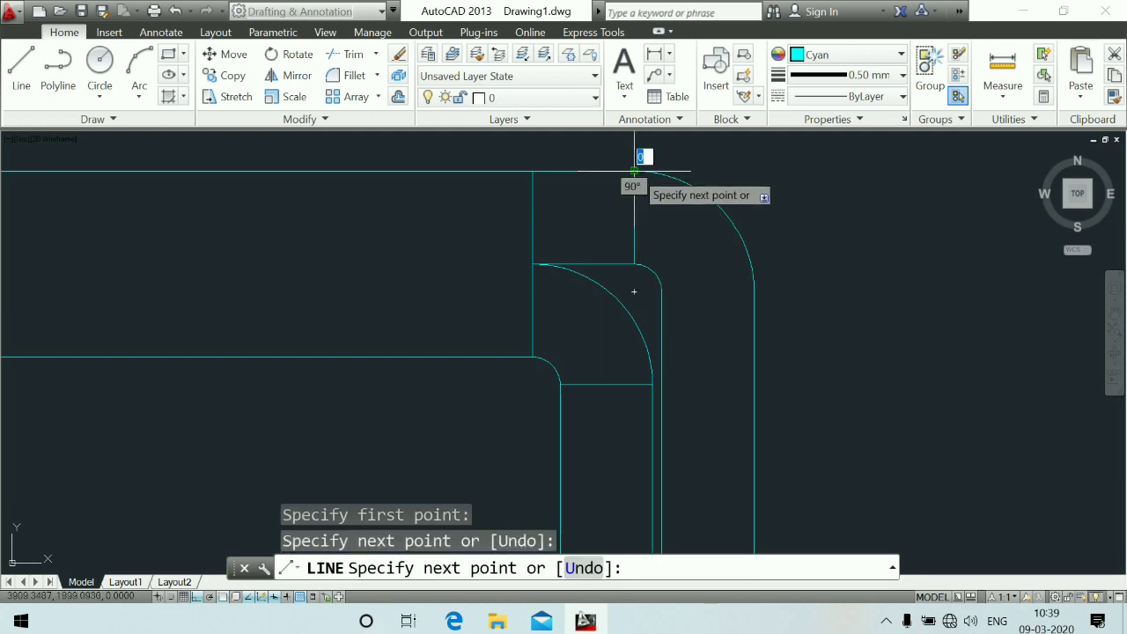
key(Escape)
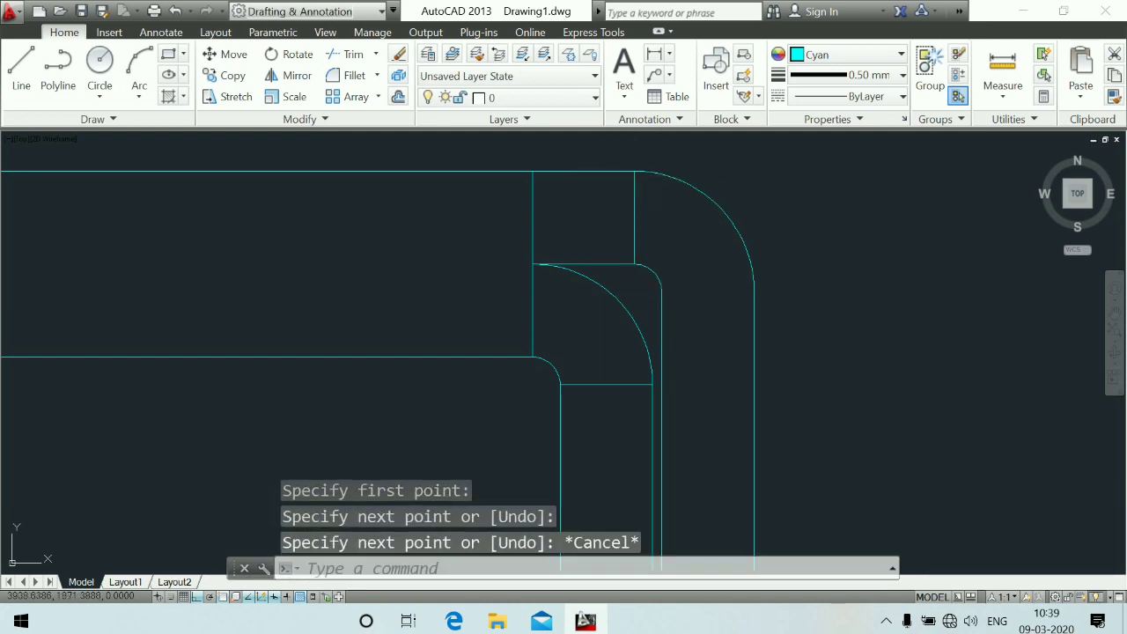
Step: Draw a horizontal line across the outer vertical branch, joining the lower ends of its inner fillet and outer arc
key(Return)
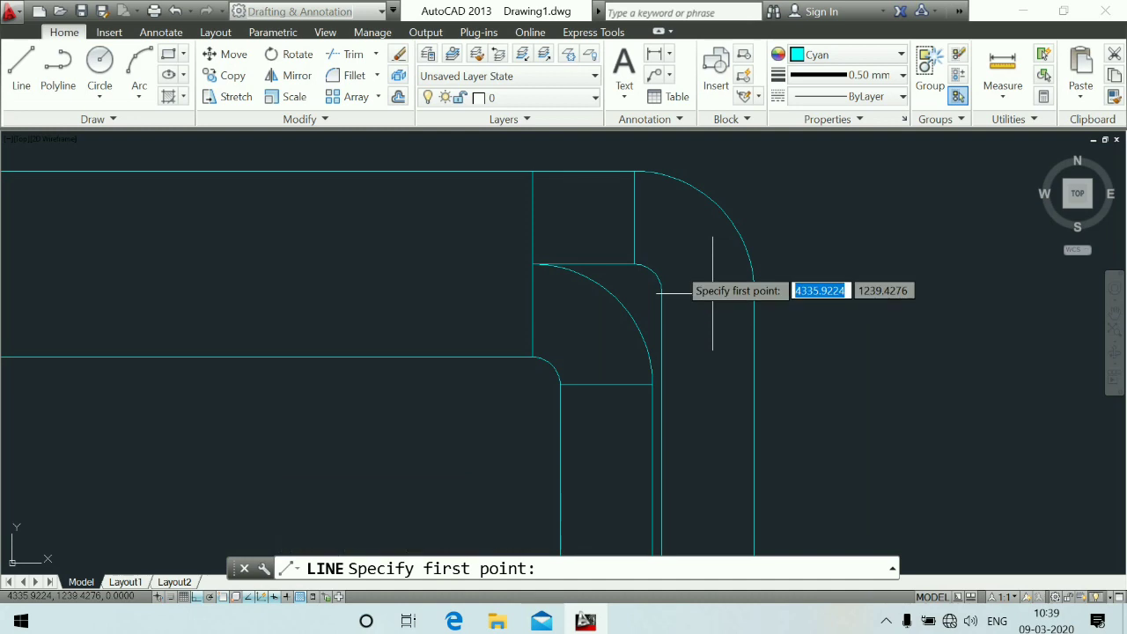
click(667, 291)
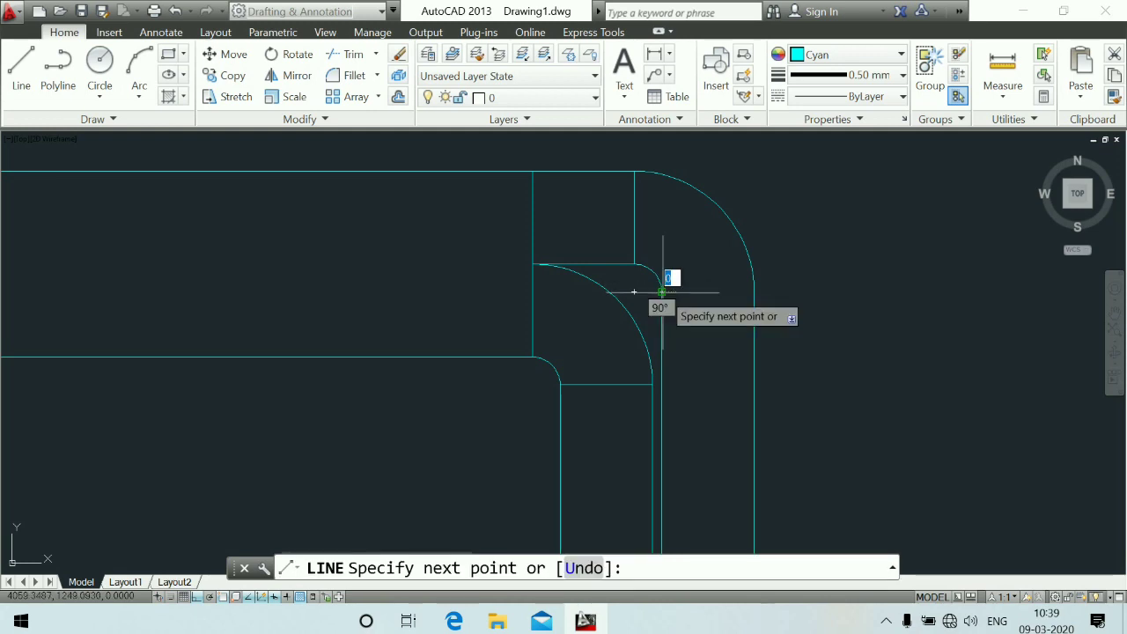
click(755, 290)
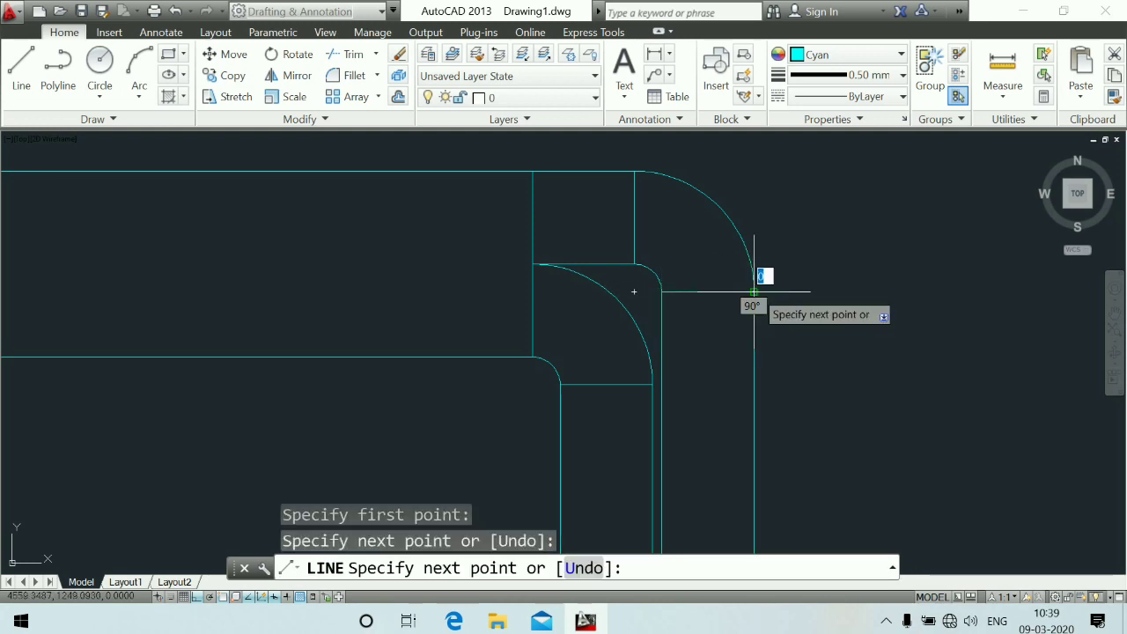
scroll(755, 291, down, 4)
key(Escape)
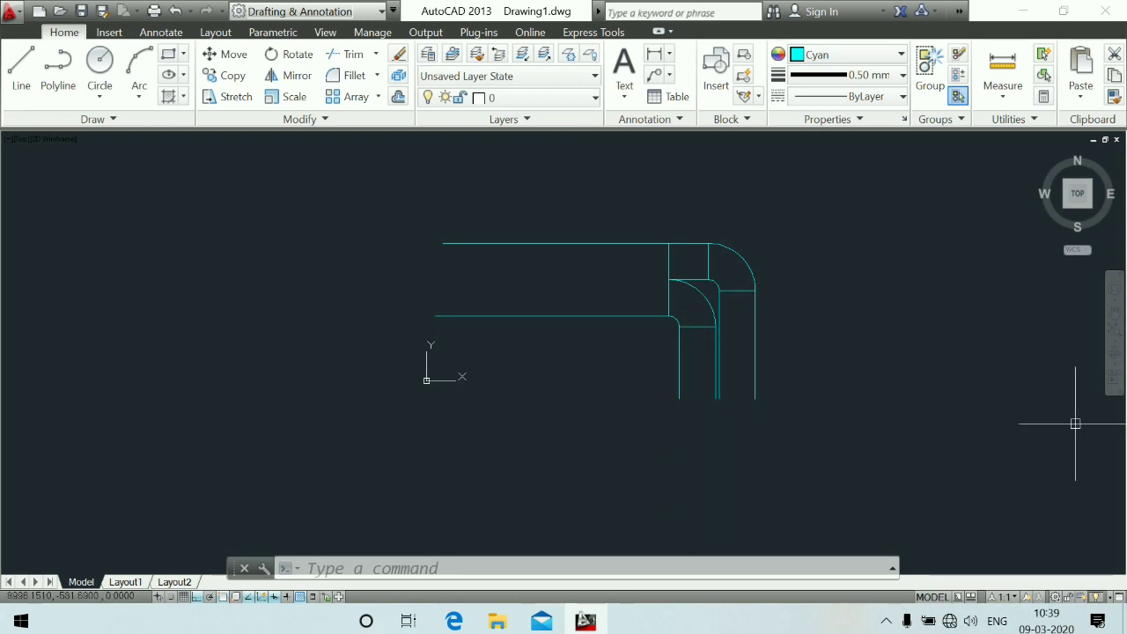
scroll(723, 246, up, 3)
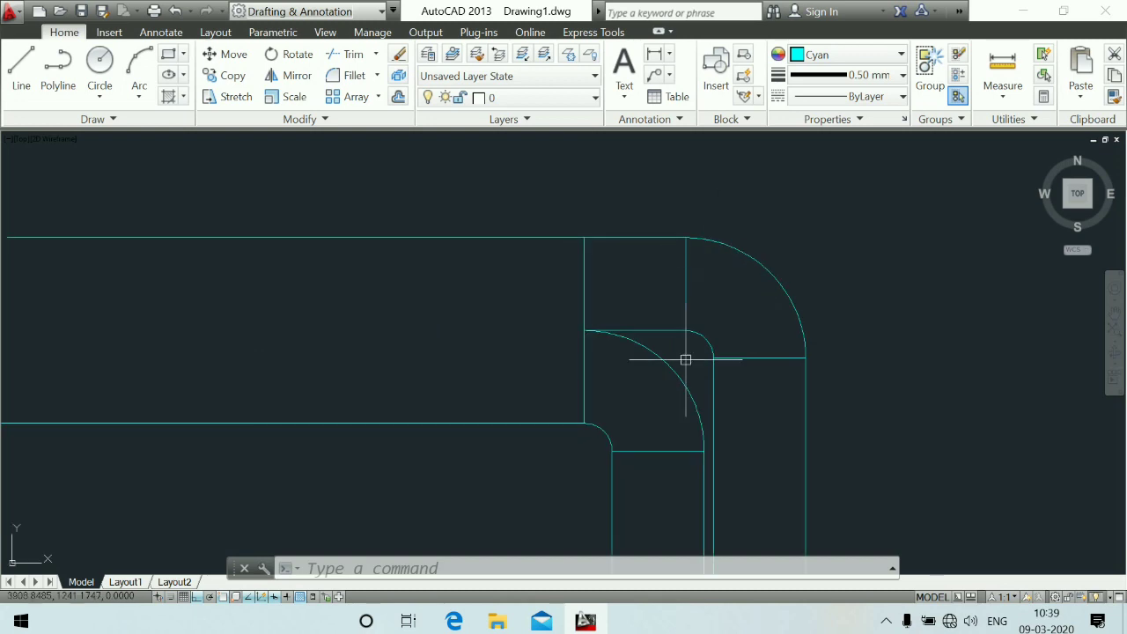
scroll(681, 378, down, 4)
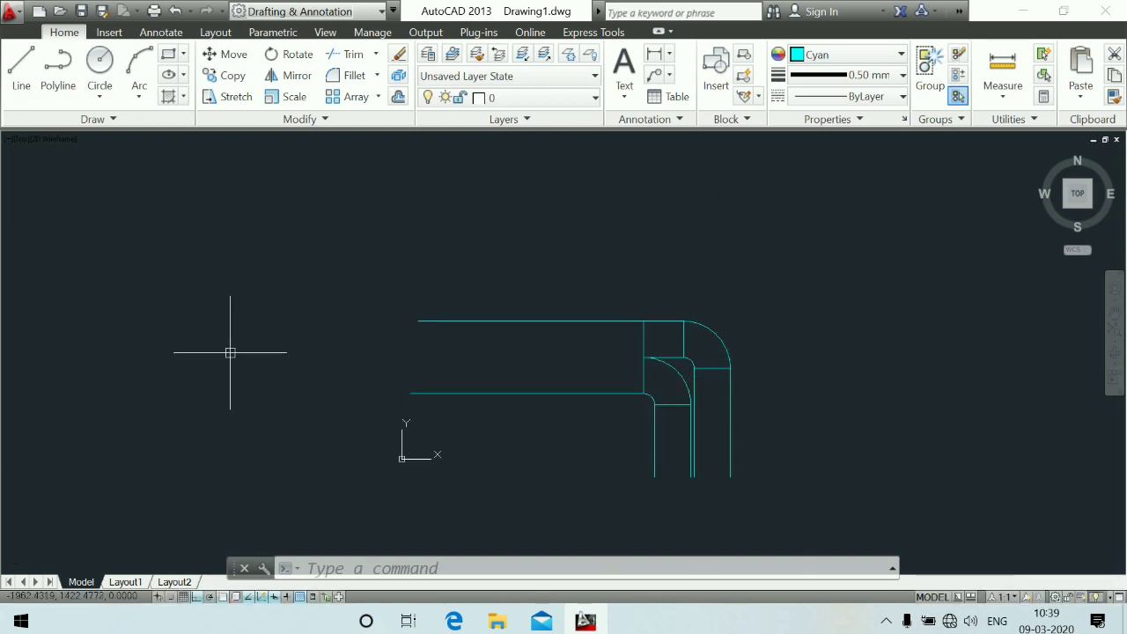
scroll(932, 459, up, 5)
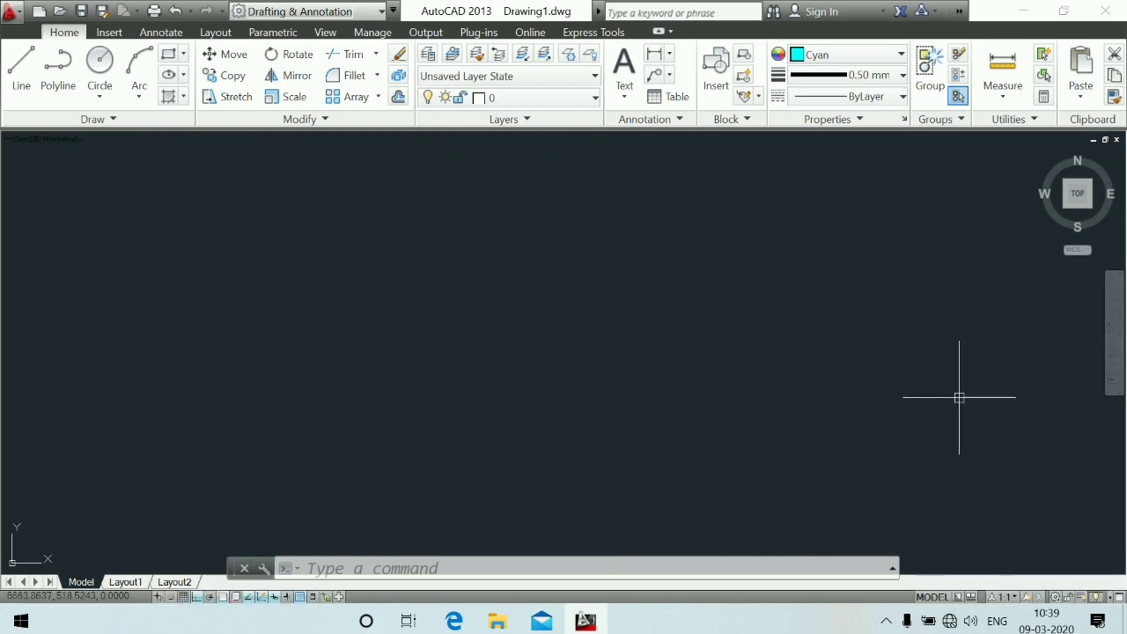
Step: Draw a short vertical line in the empty area to the right of the existing duct layout
click(23, 66)
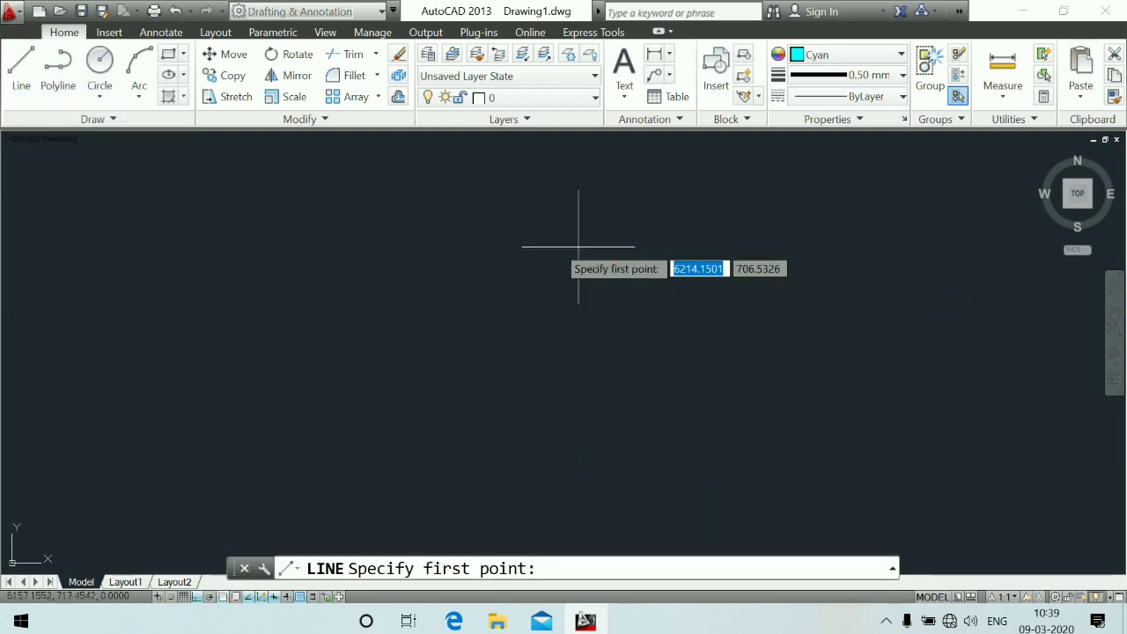
click(550, 178)
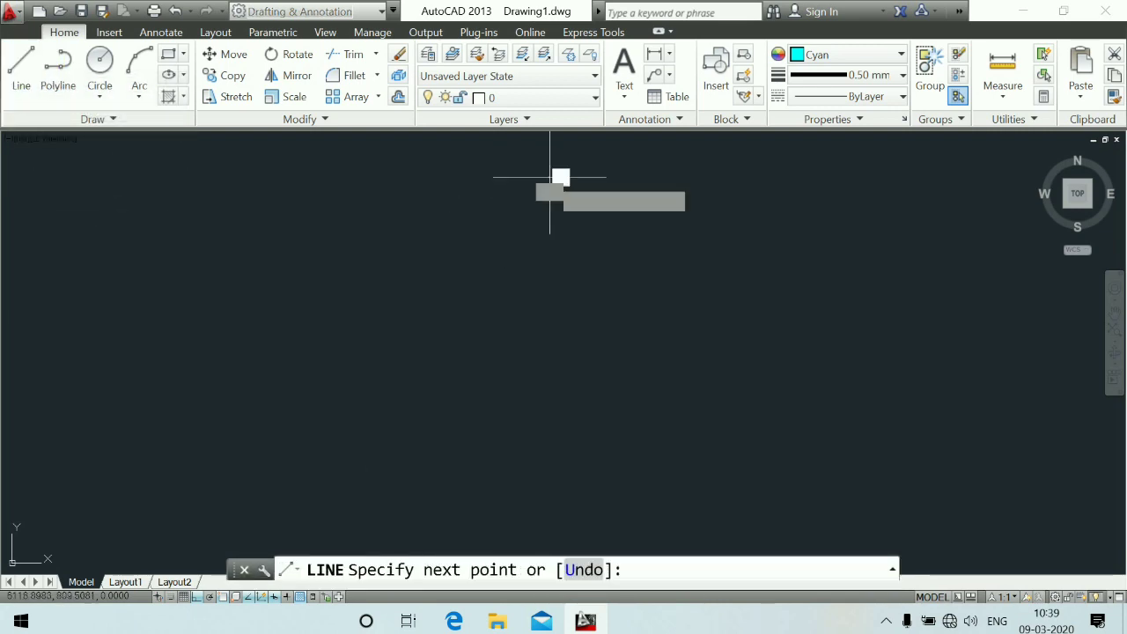
click(541, 384)
click(560, 387)
key(Escape)
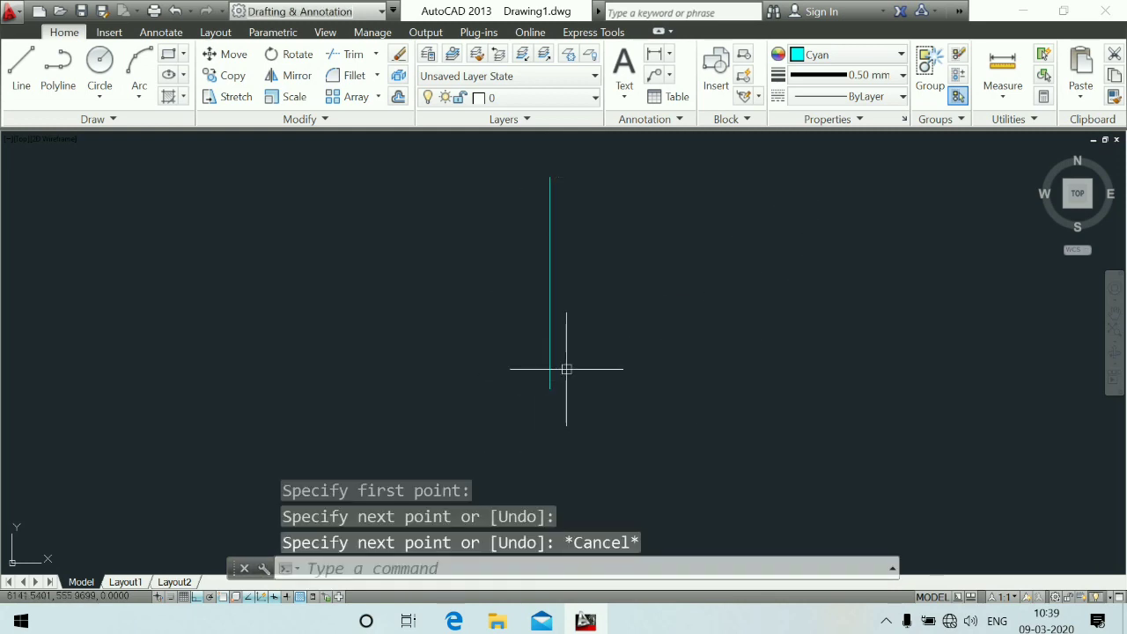
Step: Offset the new vertical line 1000 to the right
text(o)
key(Return)
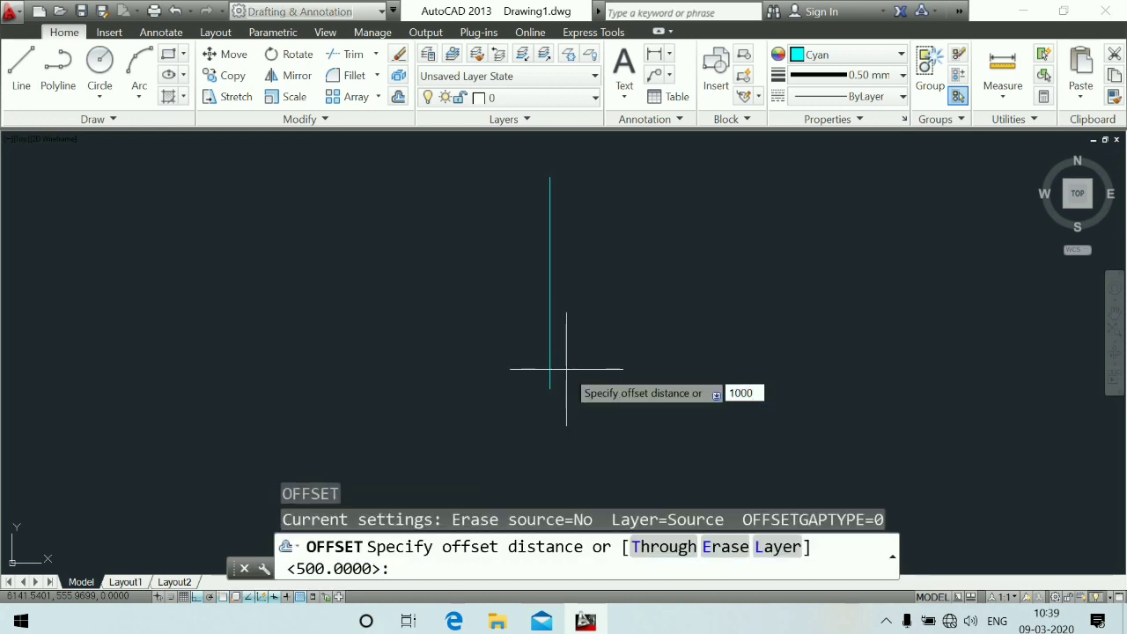
key(Return)
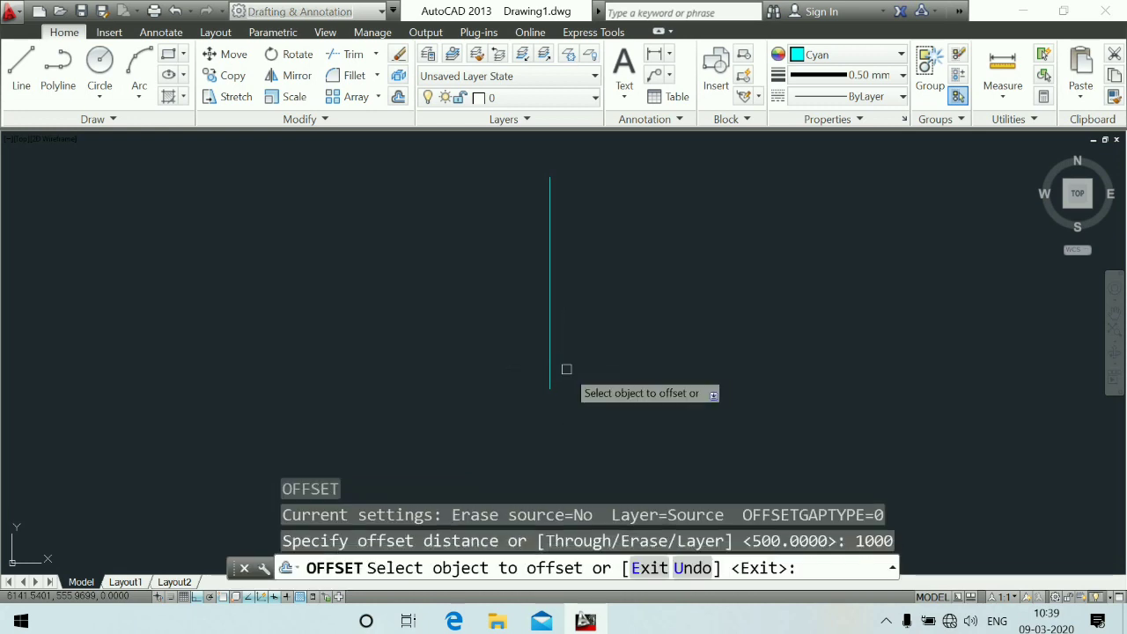
click(550, 298)
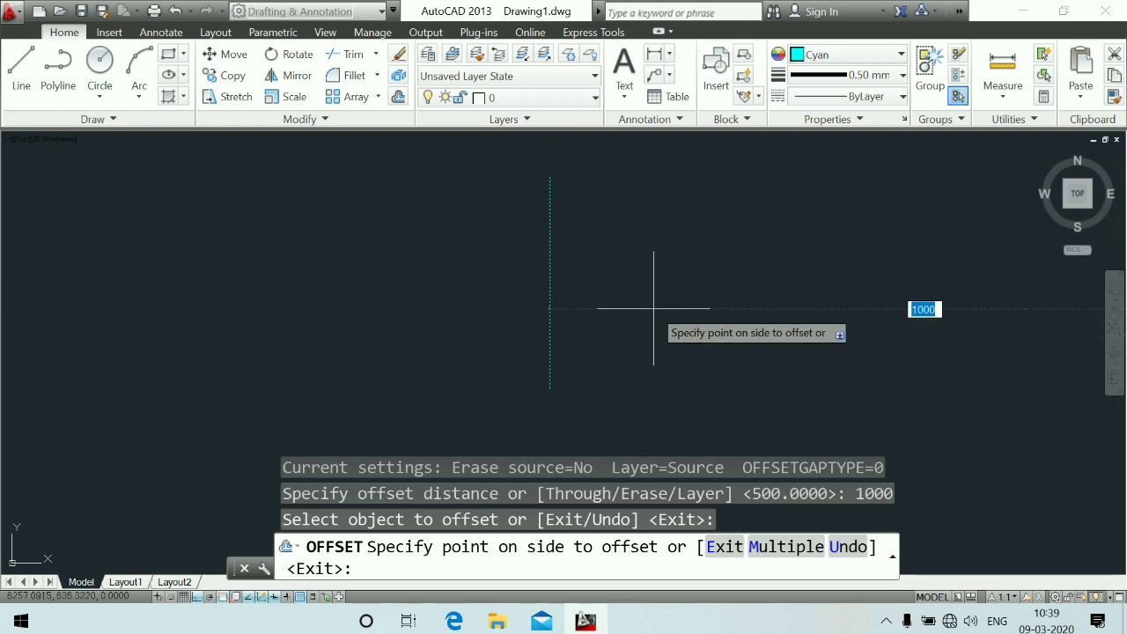
scroll(653, 308, down, 6)
click(692, 313)
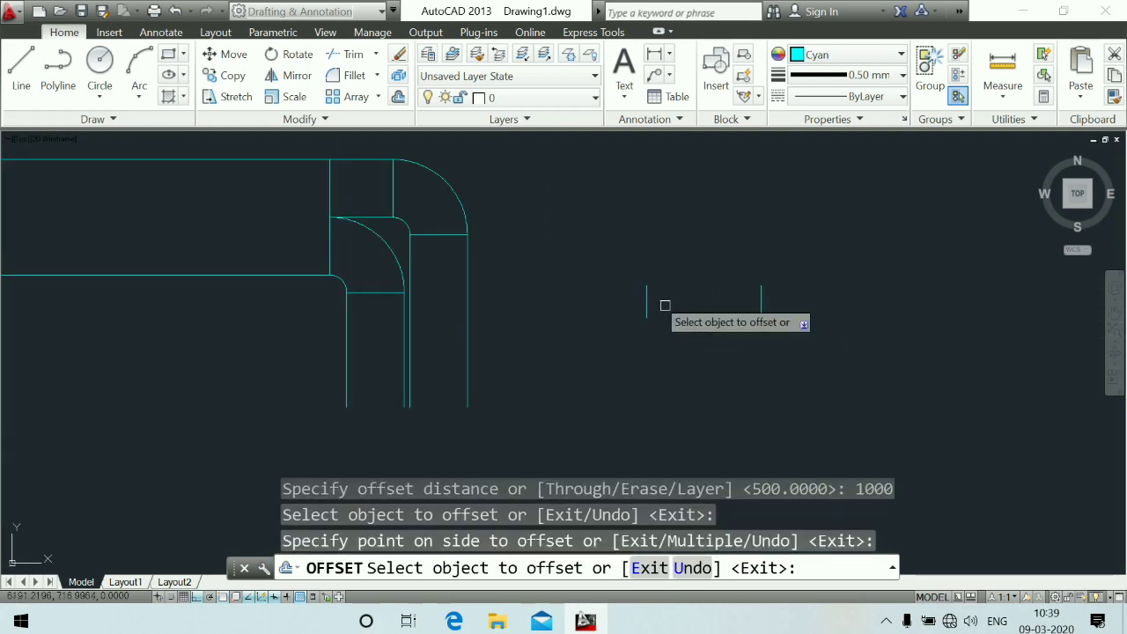
key(Escape)
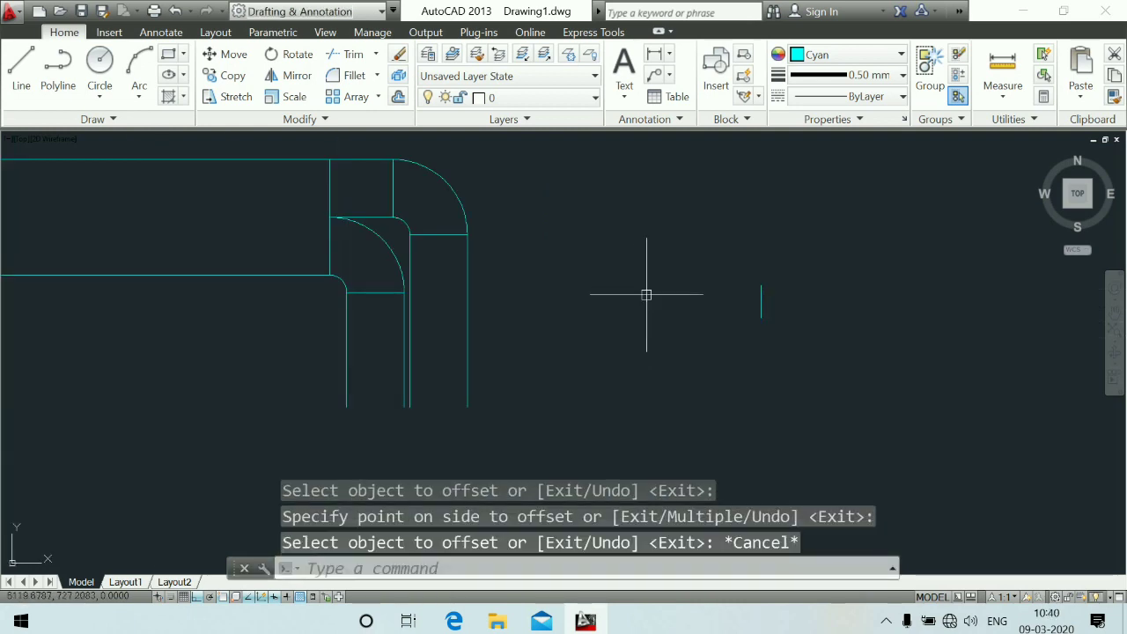
Step: Stretch the upper ends of both new vertical lines upward to about the same height
click(647, 295)
click(646, 284)
click(647, 148)
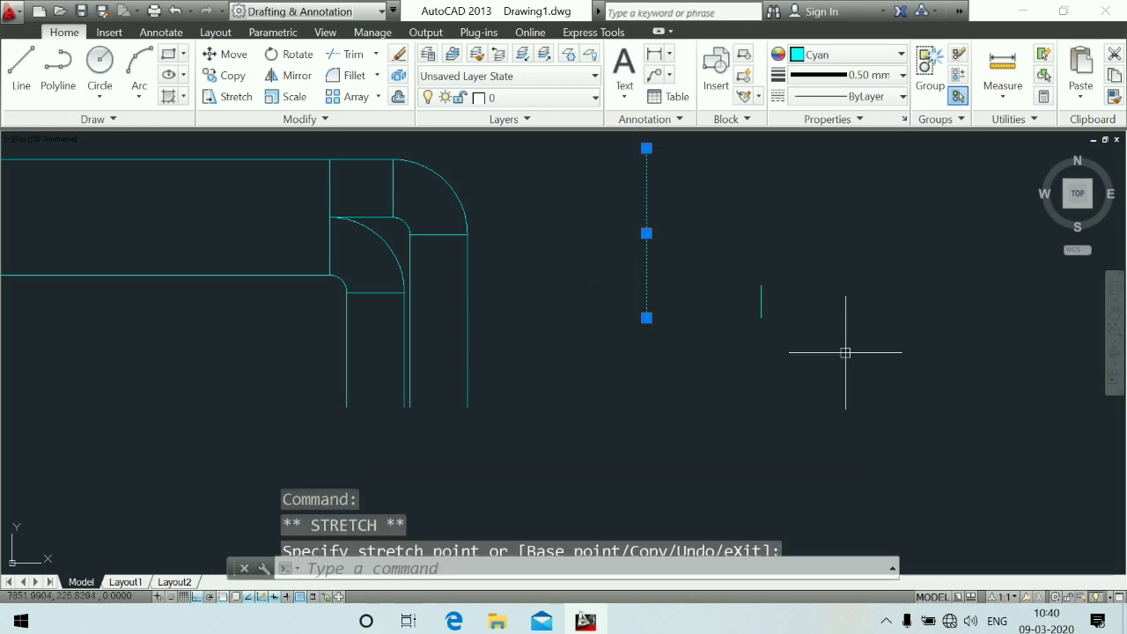
click(760, 299)
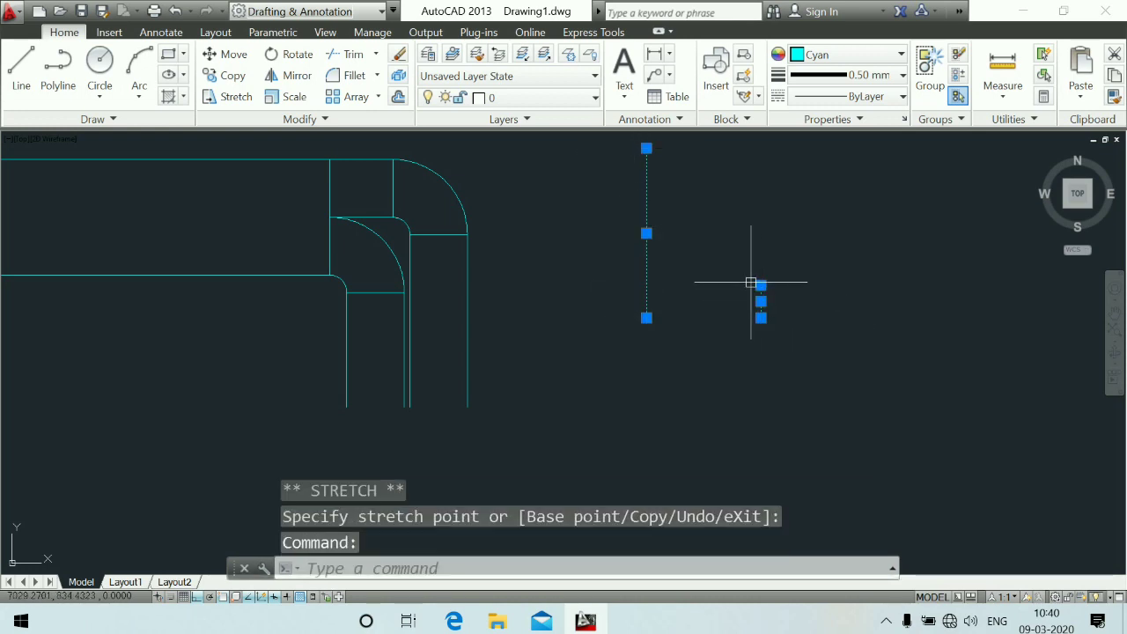
click(759, 154)
key(Escape)
key(Escape)
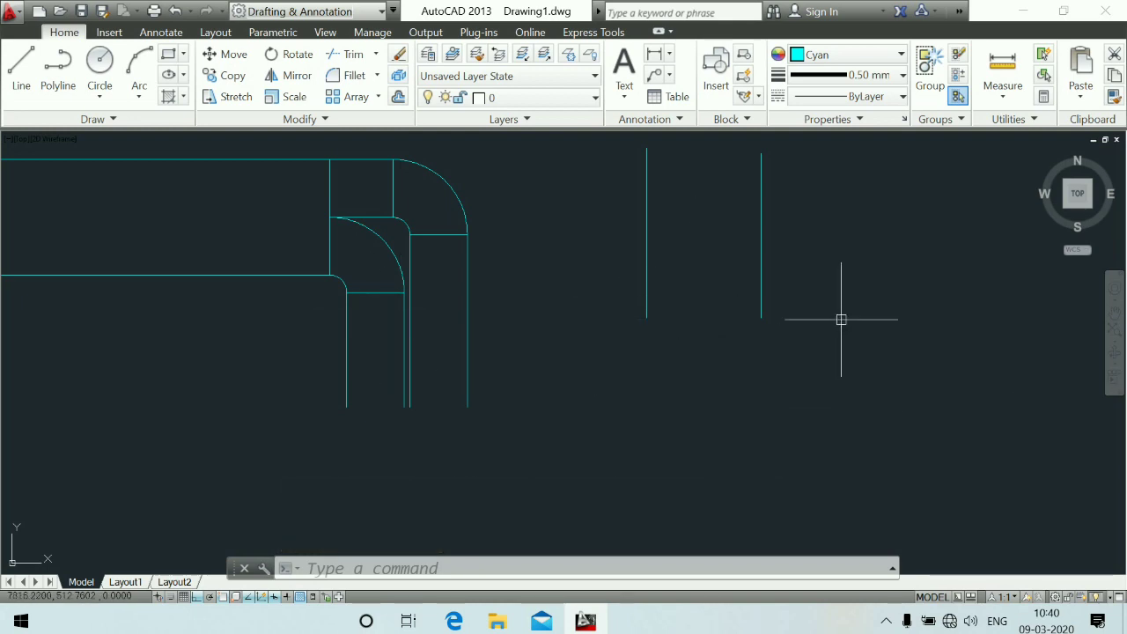
Step: Draw a horizontal line leftward from the lower end of the new left vertical line
scroll(606, 322, up, 2)
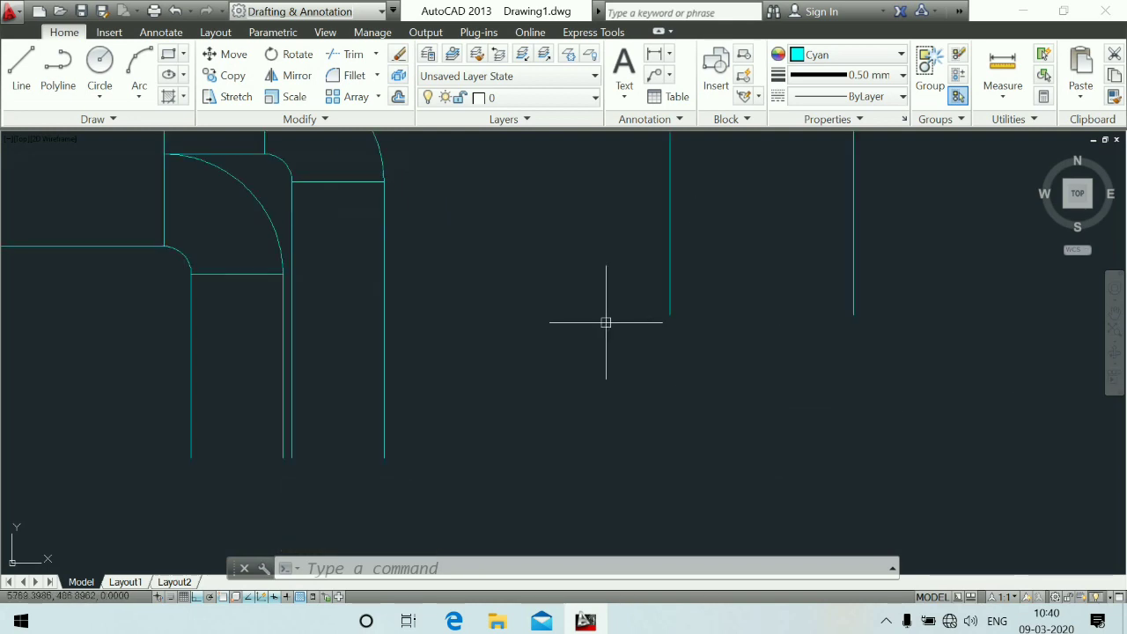
key(Return)
click(669, 314)
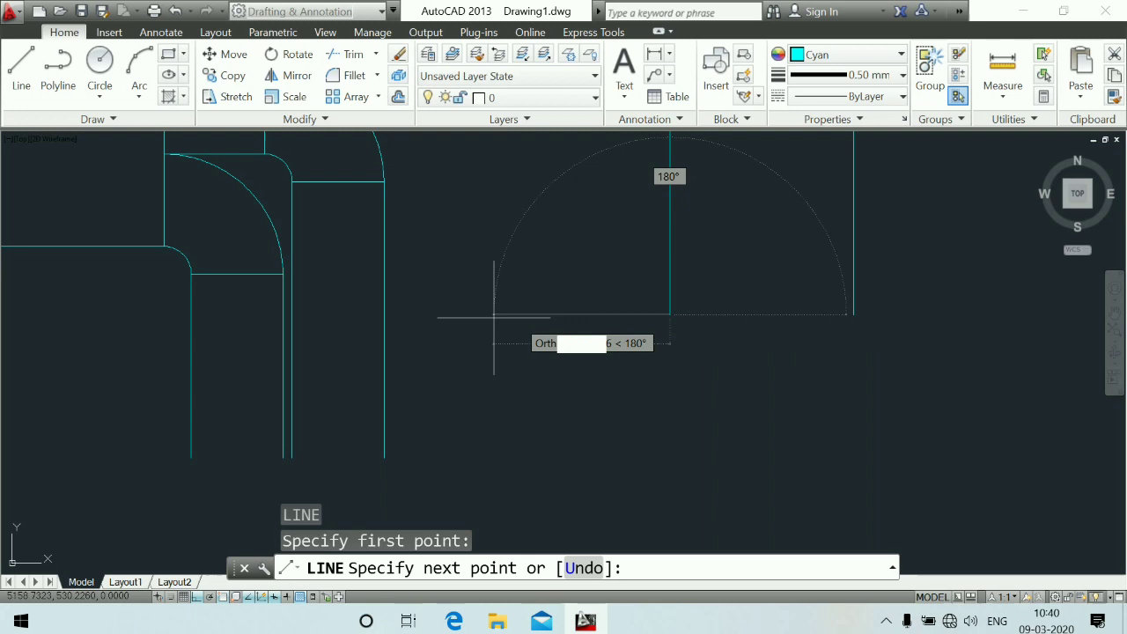
click(431, 314)
key(Escape)
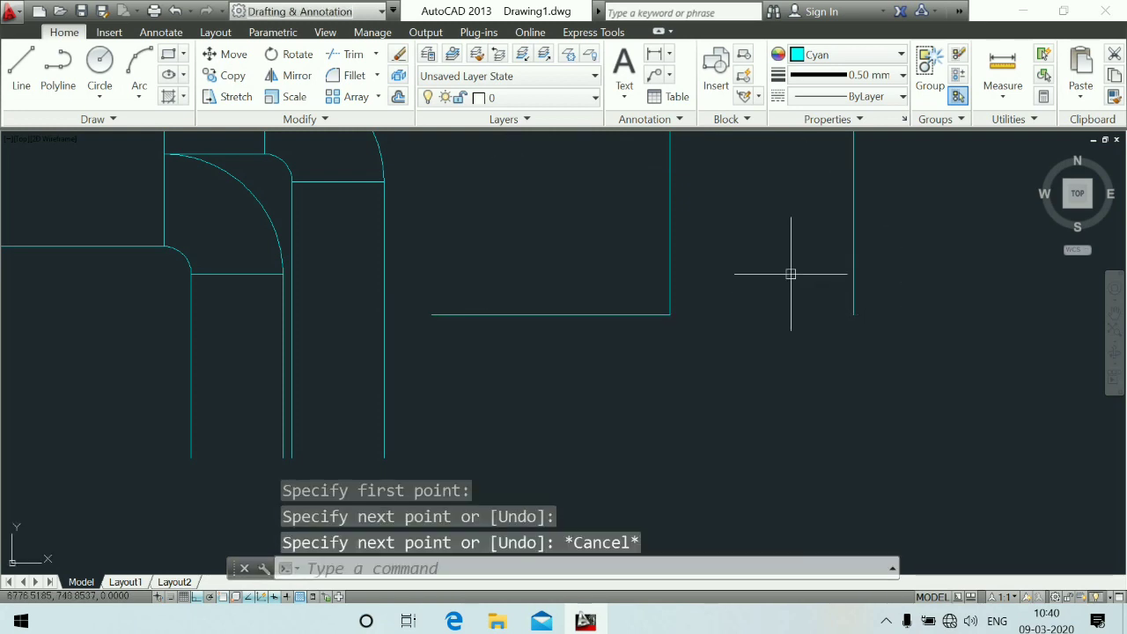
Step: Draw a horizontal line rightward from the lower end of the new right vertical line
key(Return)
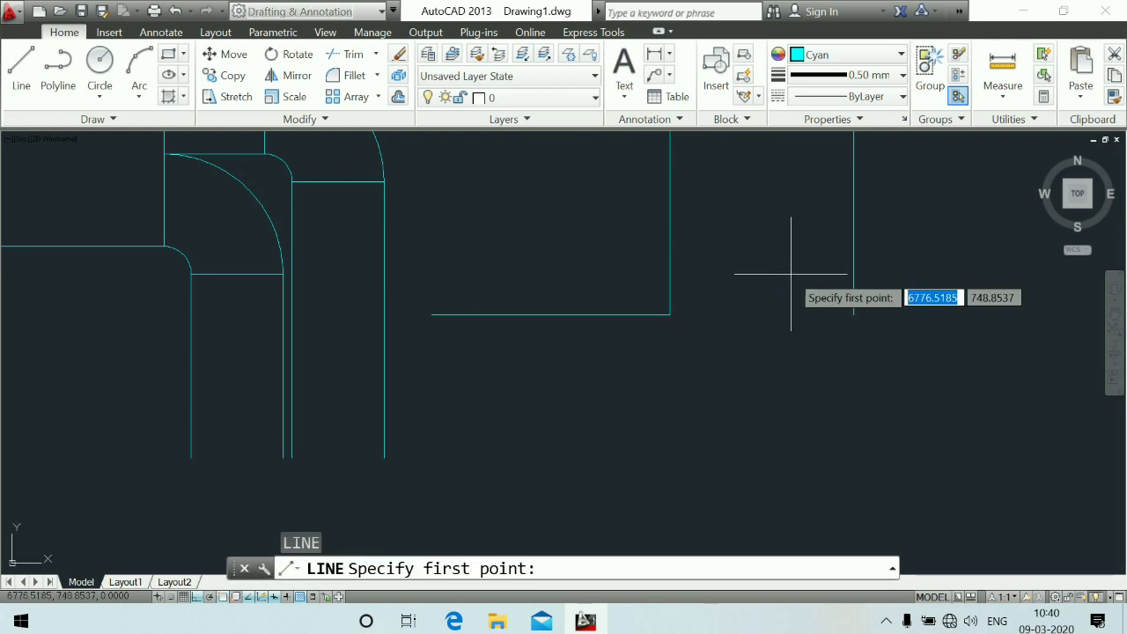
click(854, 314)
click(1046, 335)
key(Escape)
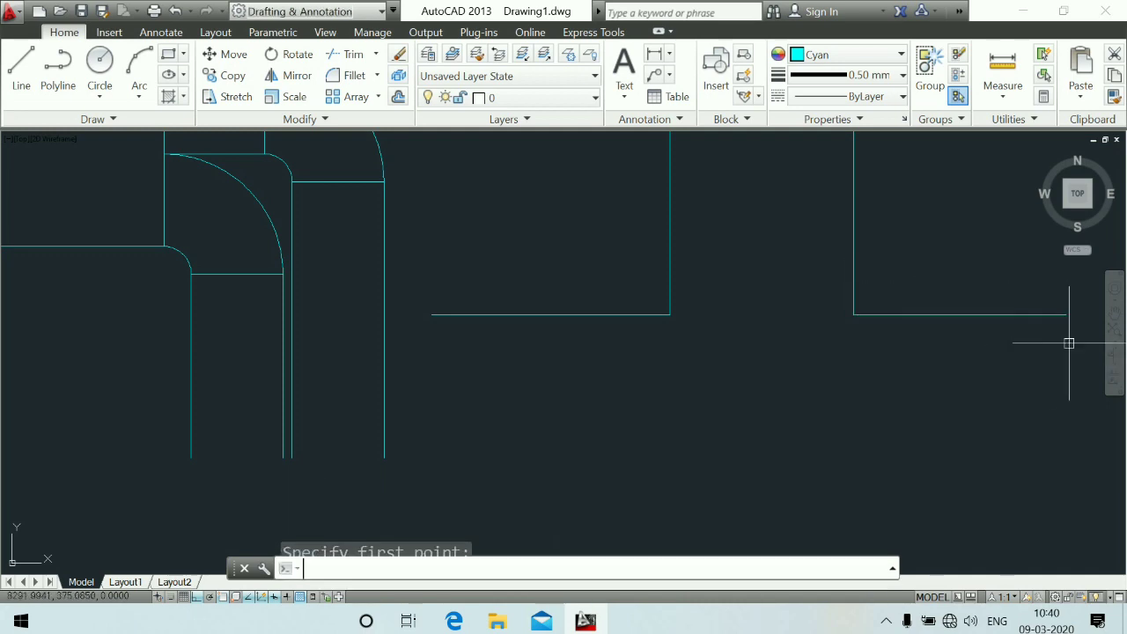
scroll(851, 370, down, 2)
scroll(850, 370, down, 1)
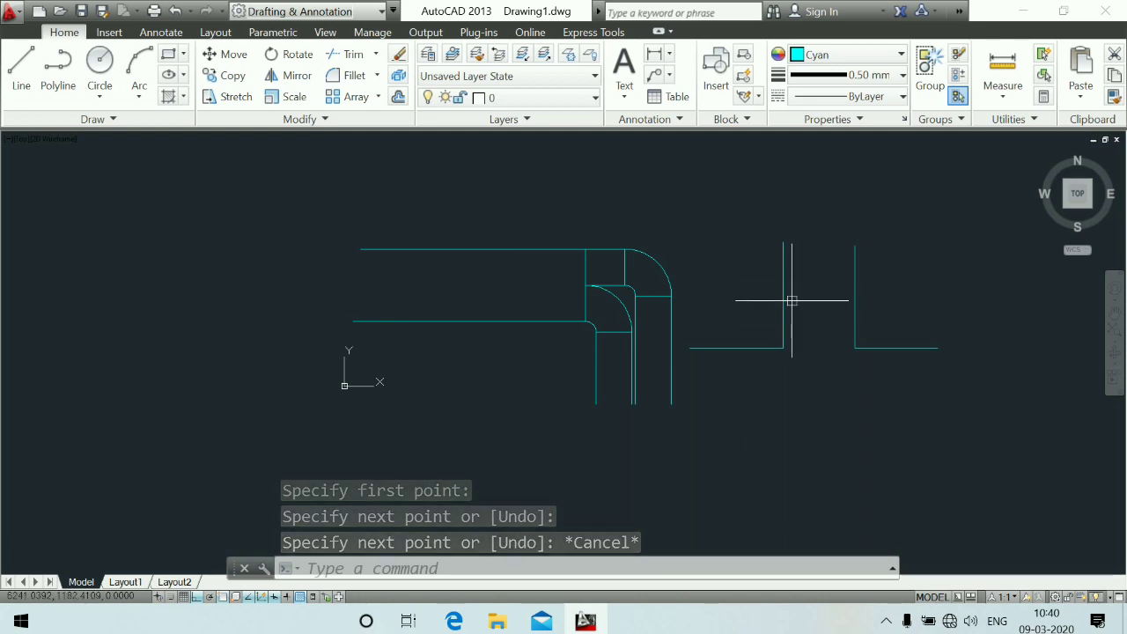
click(792, 302)
key(Return)
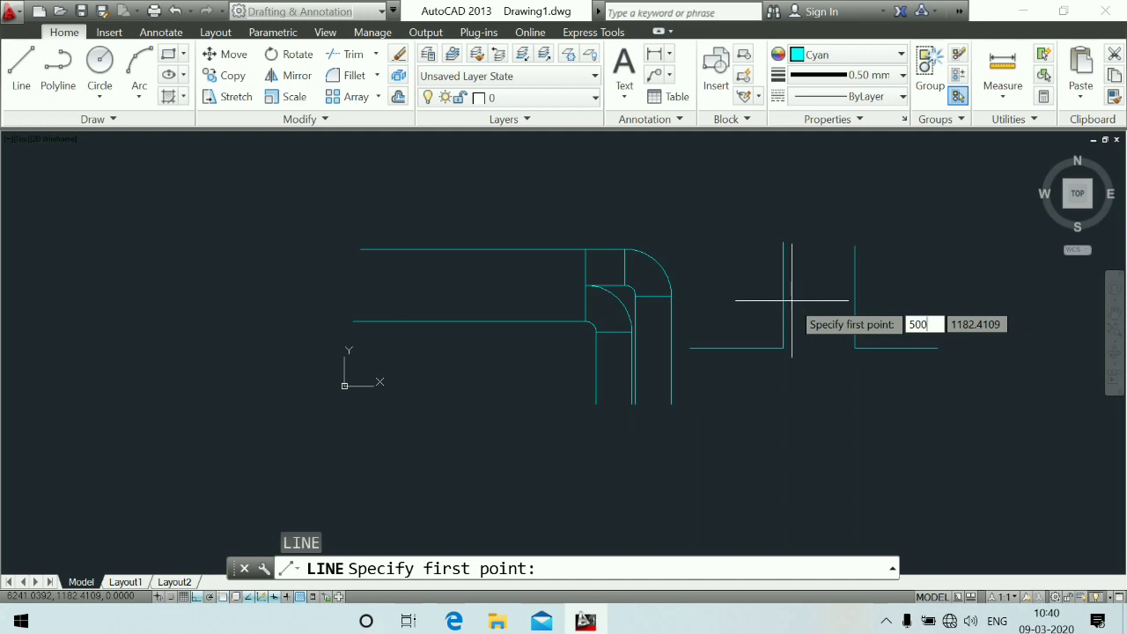
key(Return)
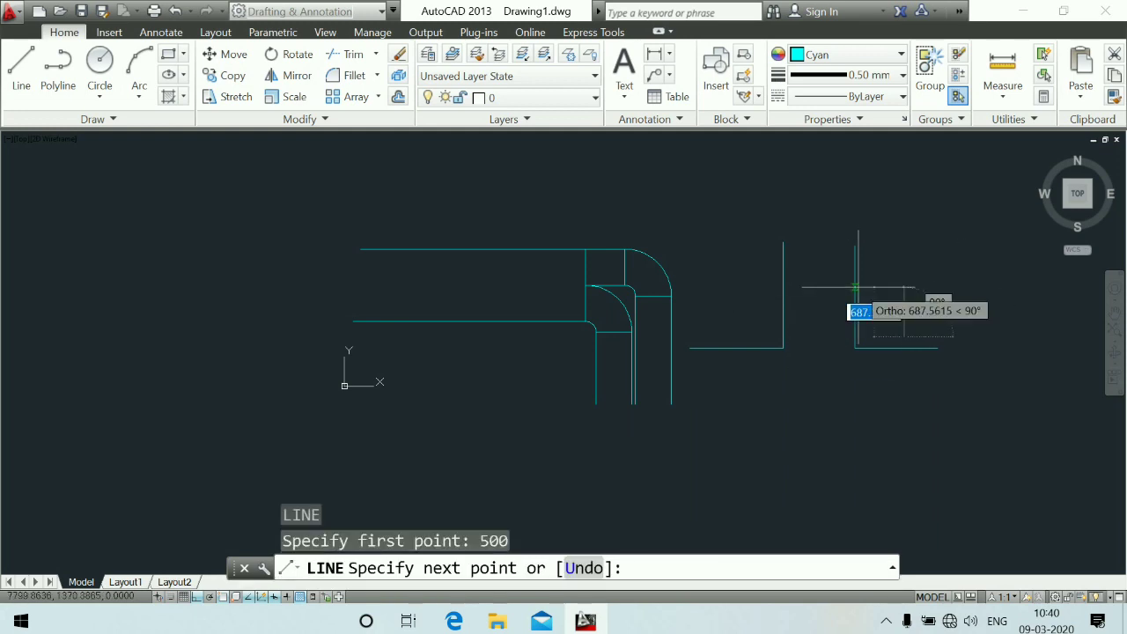
key(Escape)
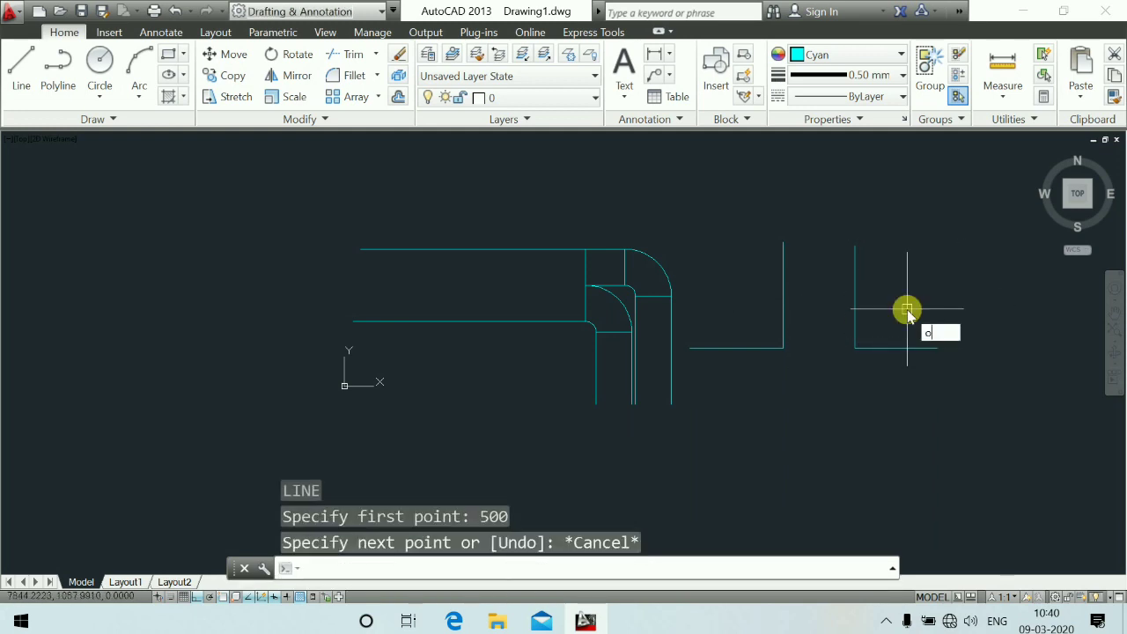
Step: Offset the new duct's right vertical line 500 to the left to create its centre line
text(o)
key(Return)
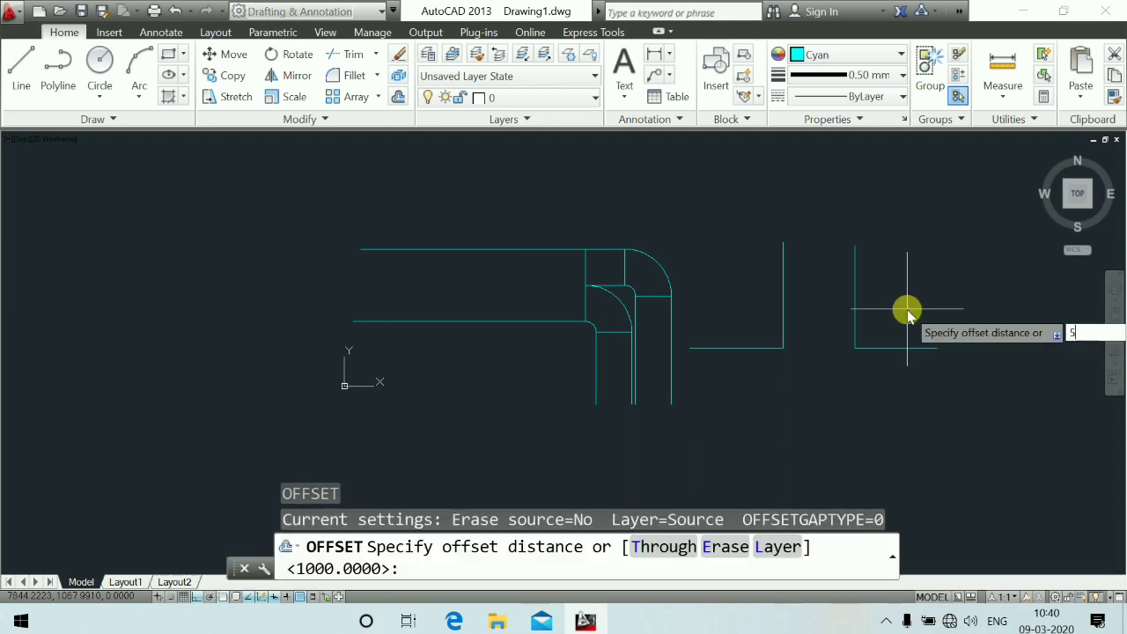
key(Return)
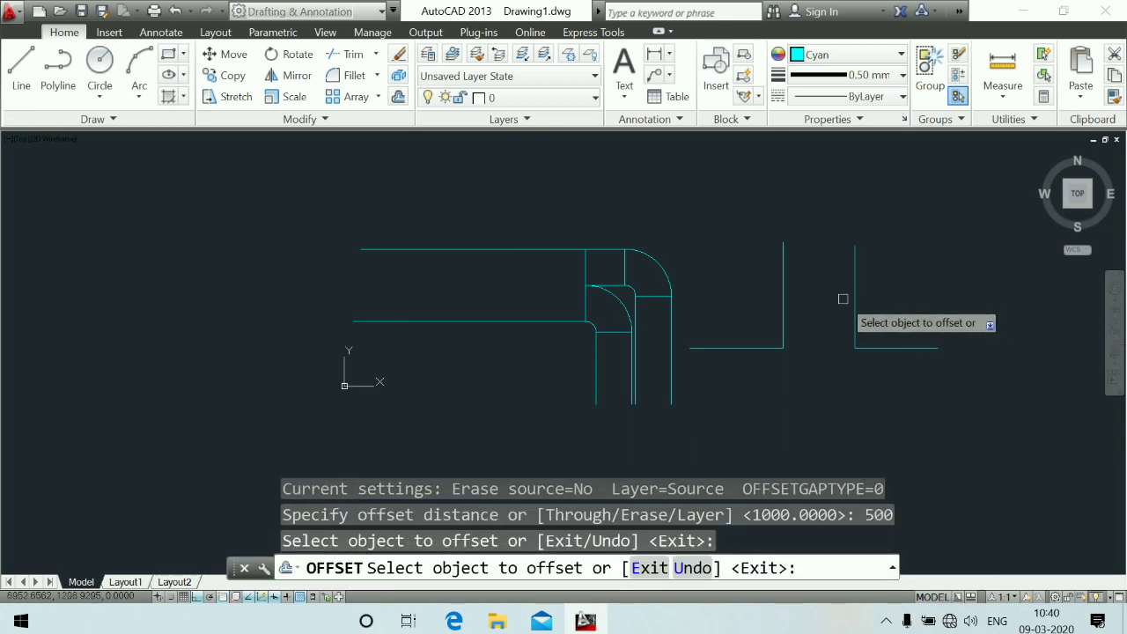
click(856, 307)
click(826, 304)
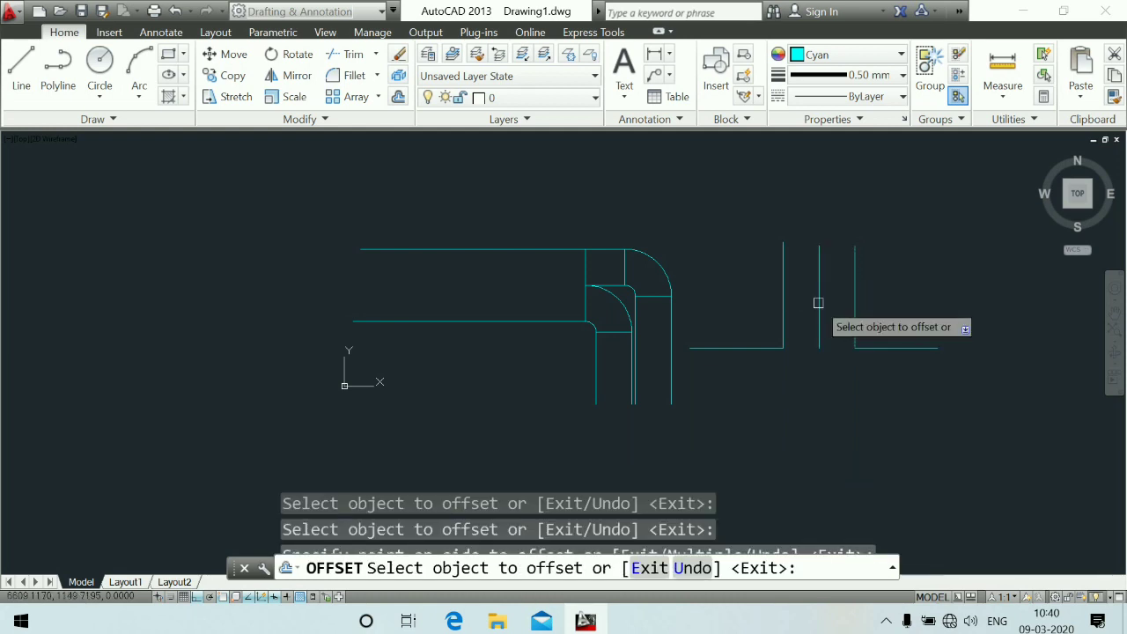
click(818, 303)
key(Escape)
Step: Offset the left and right horizontal branch lines 500 downward
scroll(784, 375, up, 2)
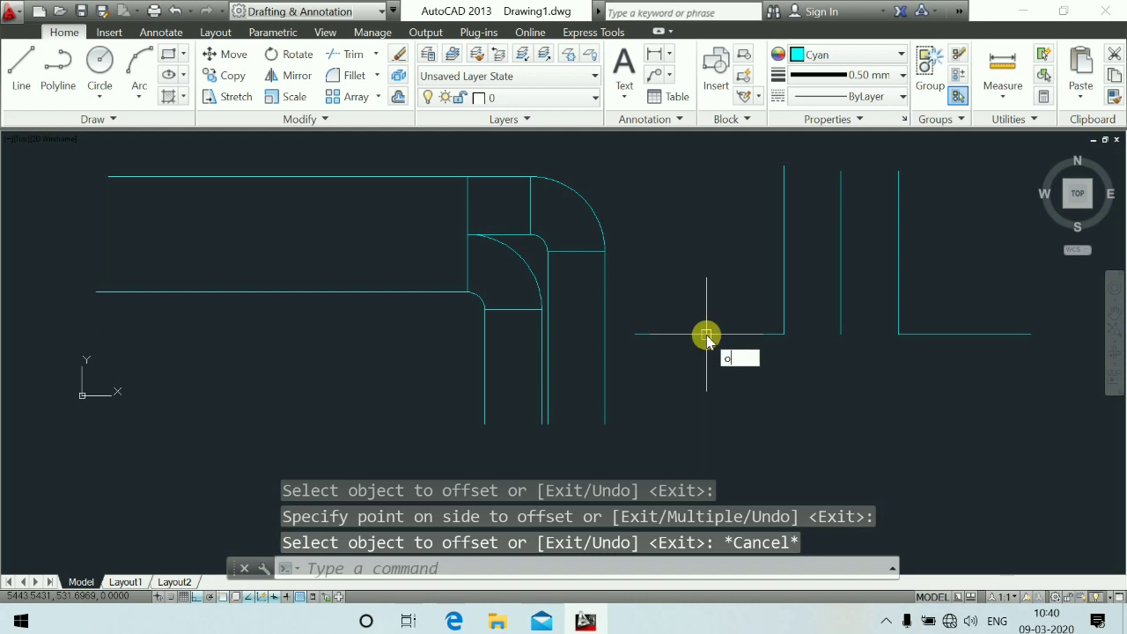
key(Return)
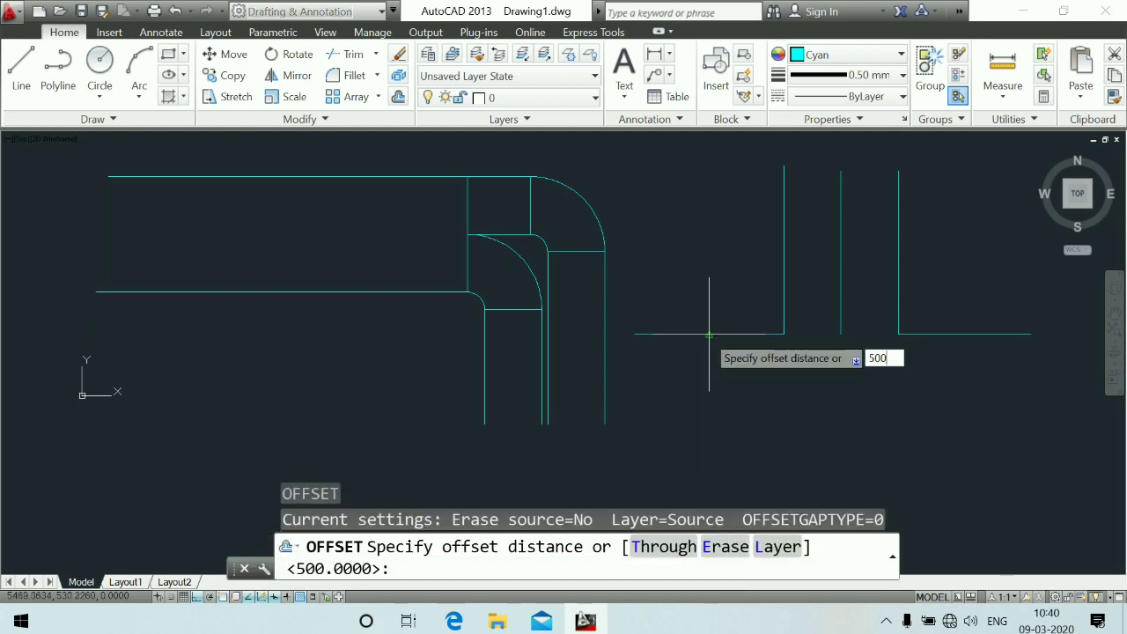
key(Return)
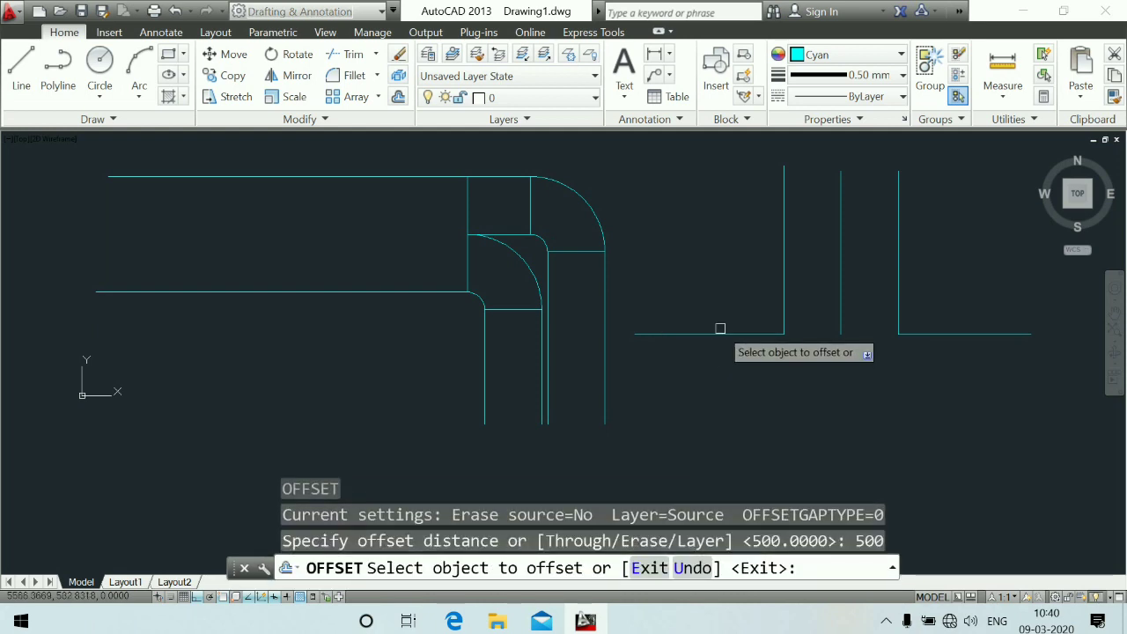
click(723, 335)
click(725, 365)
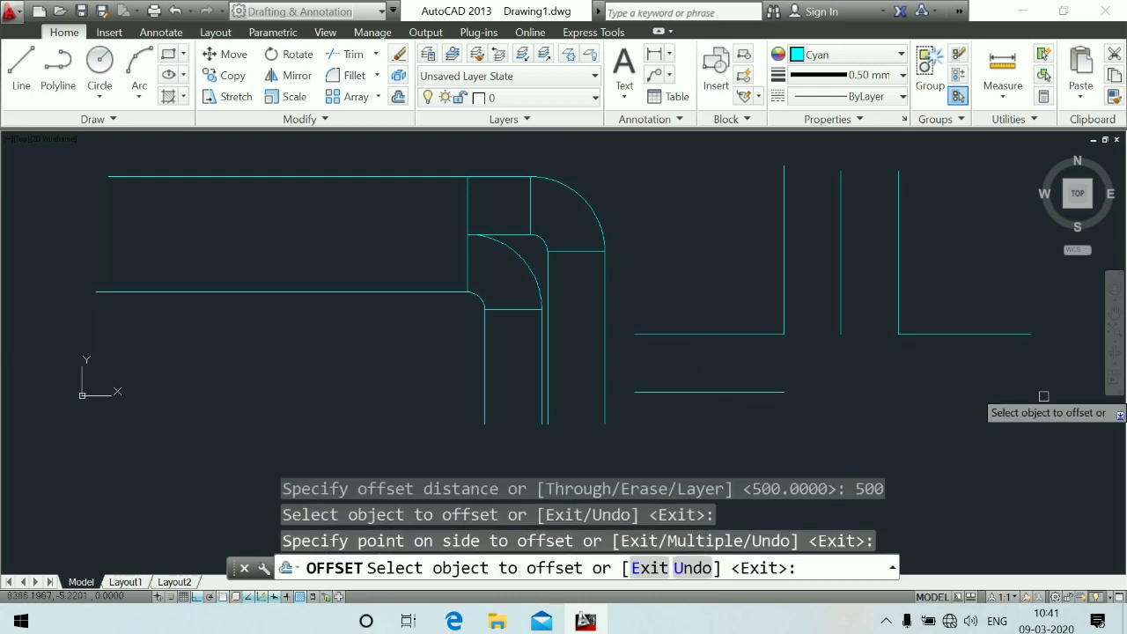
click(1006, 334)
click(1006, 381)
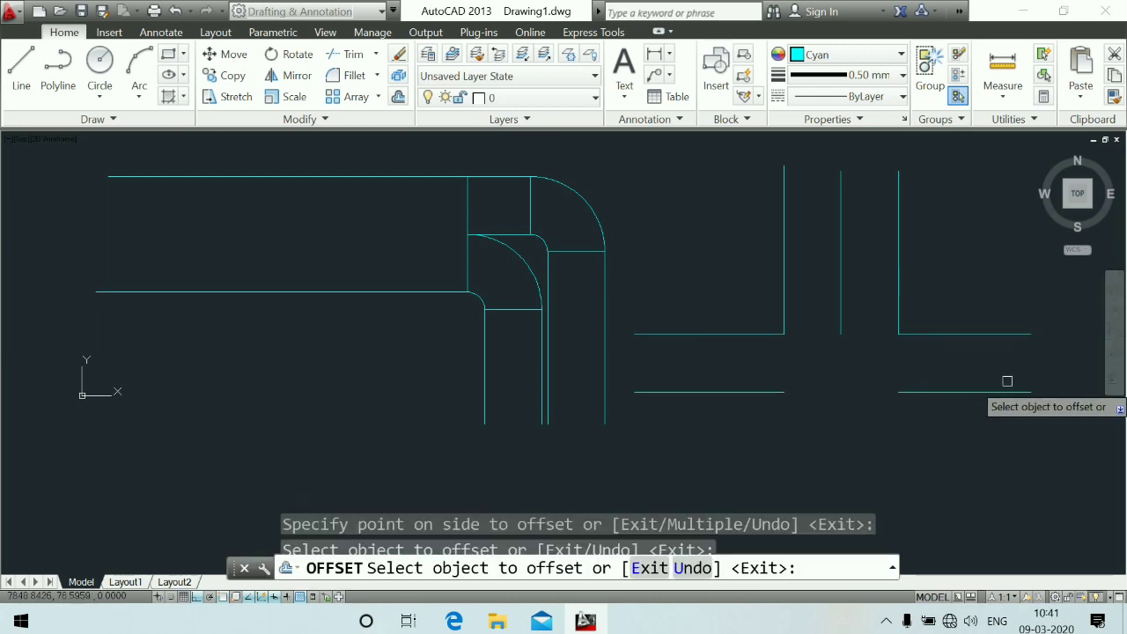
key(Escape)
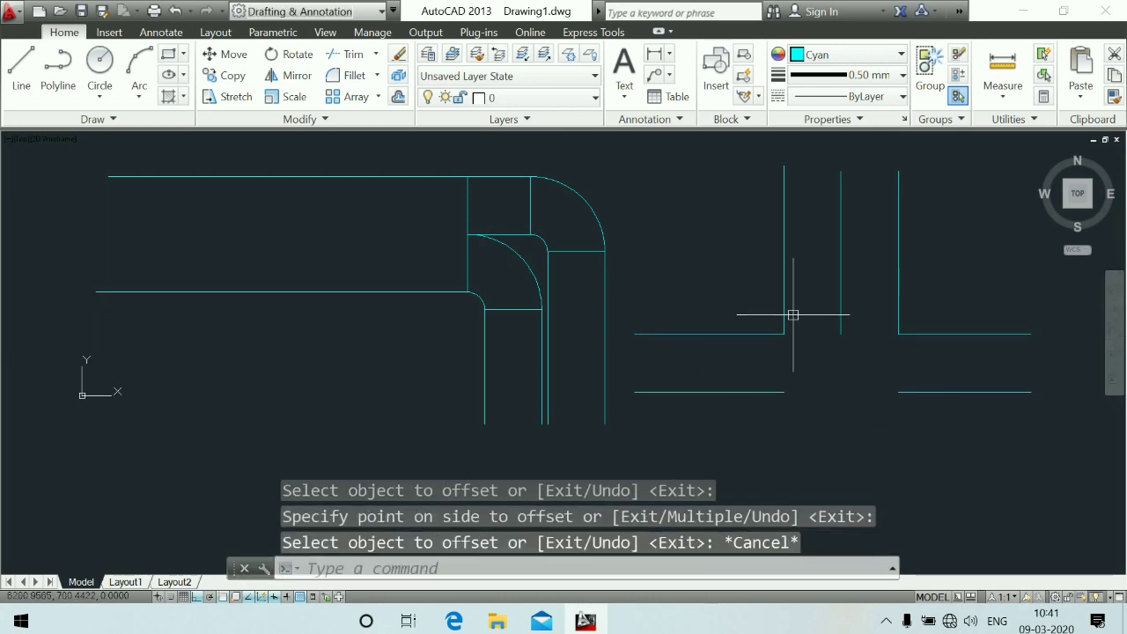
Step: Fillet the corner between the new duct's left vertical line and left upper branch line with a 150 radius
scroll(779, 324, up, 2)
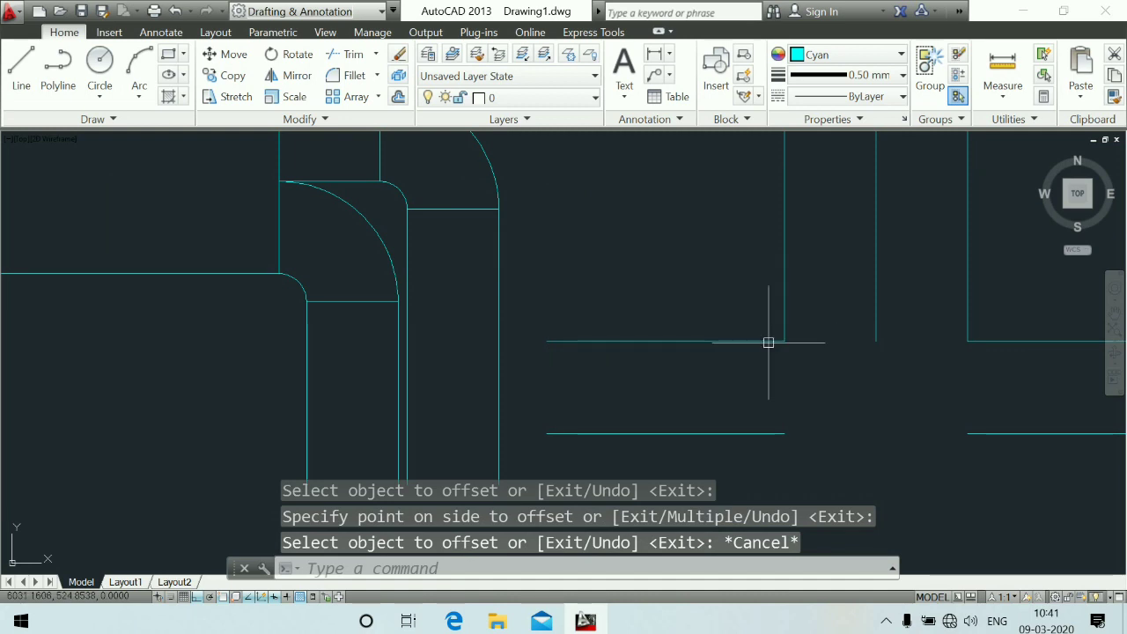
scroll(768, 342, up, 2)
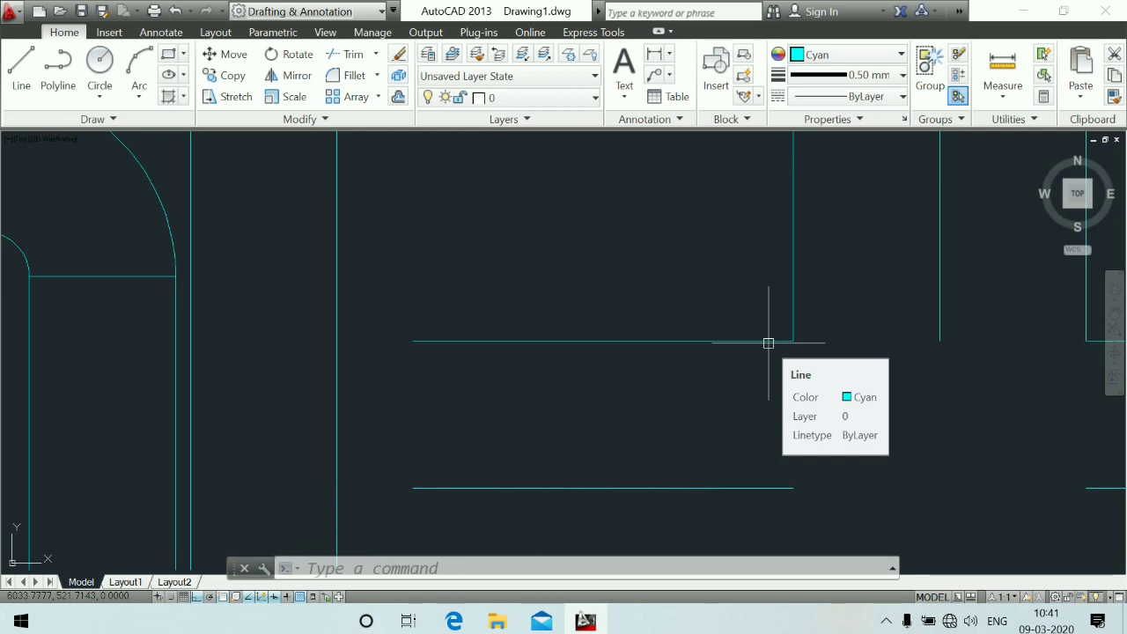
text(f)
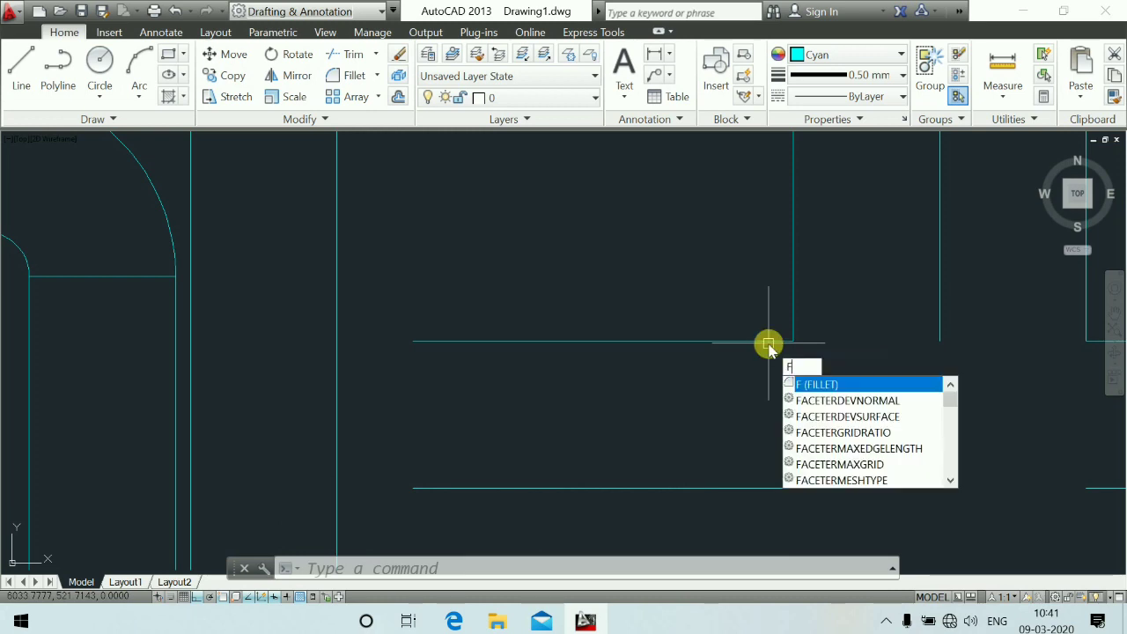
key(Return)
text(r)
key(Return)
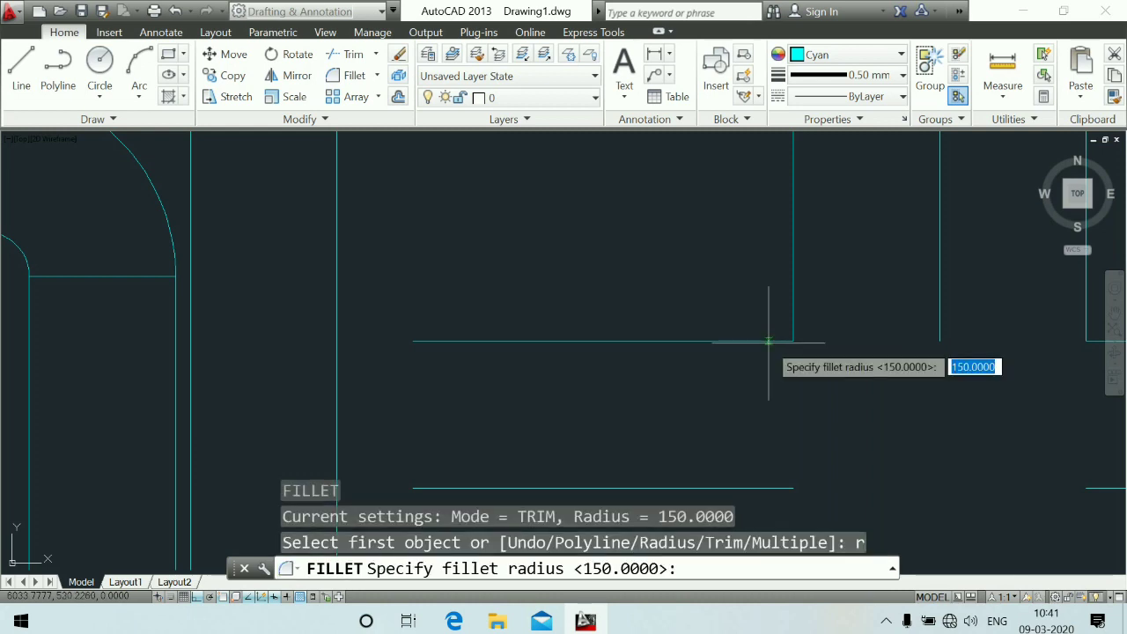
key(Return)
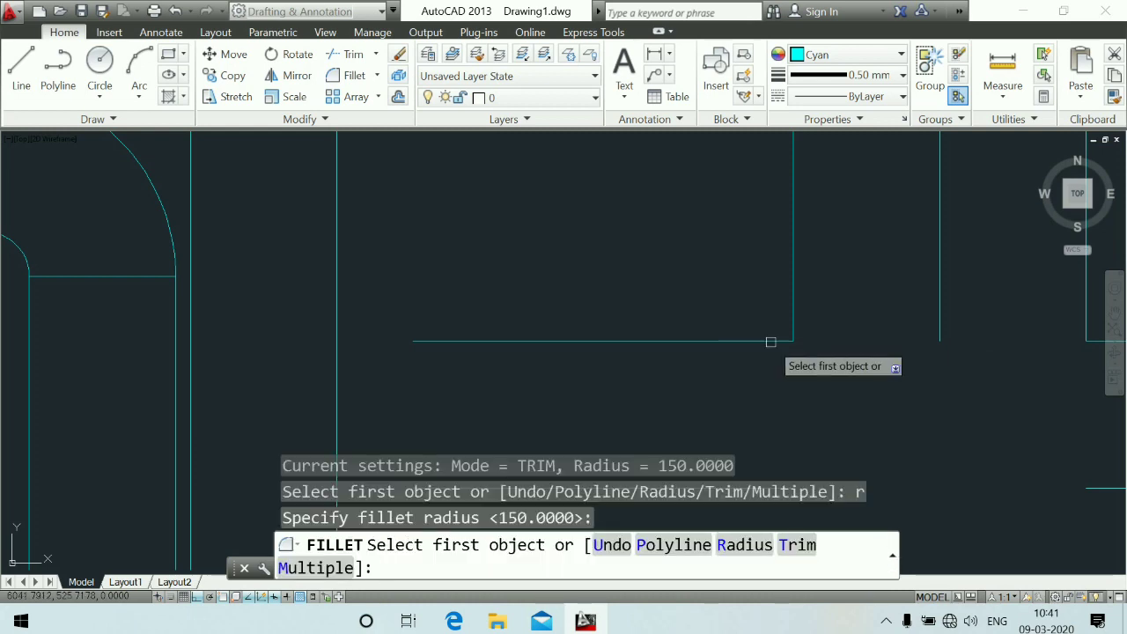
click(778, 342)
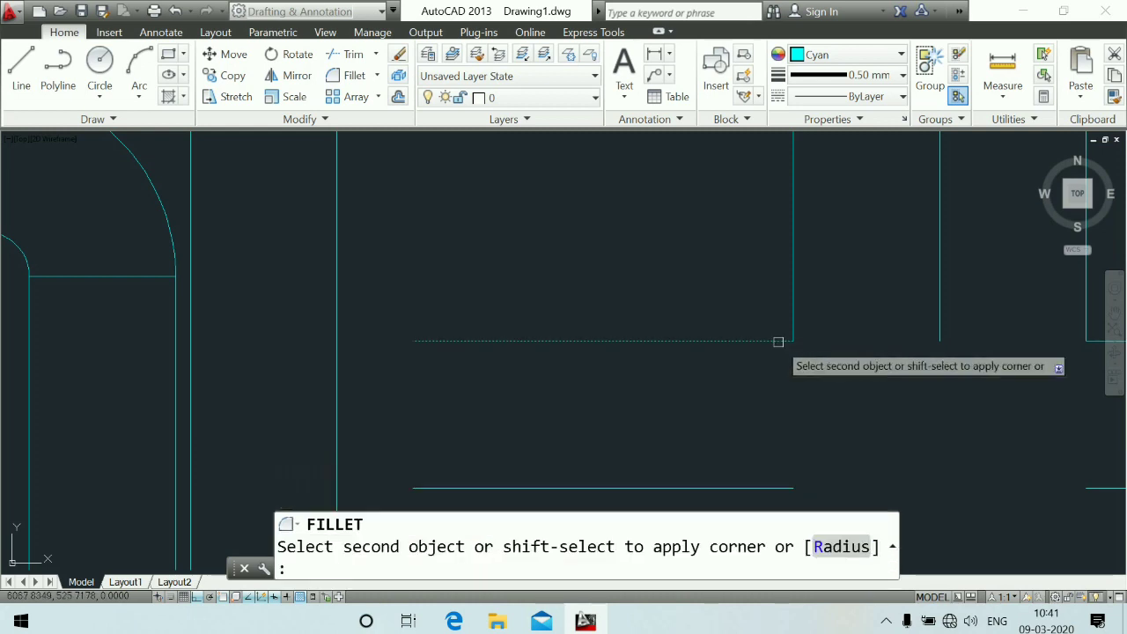
click(792, 297)
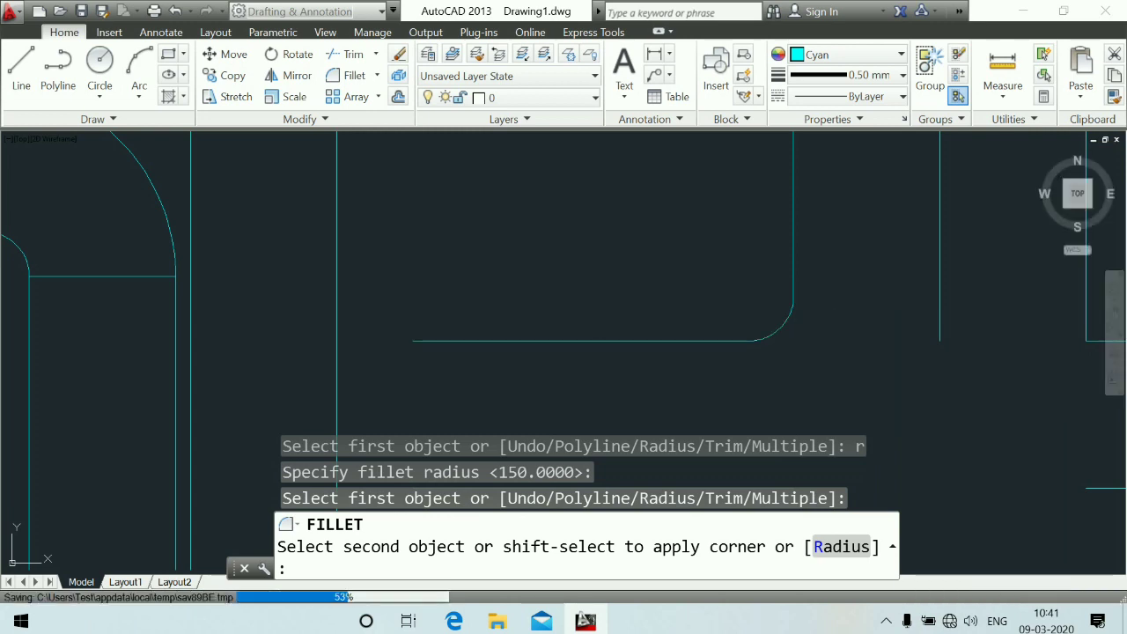
click(791, 299)
scroll(900, 263, down, 4)
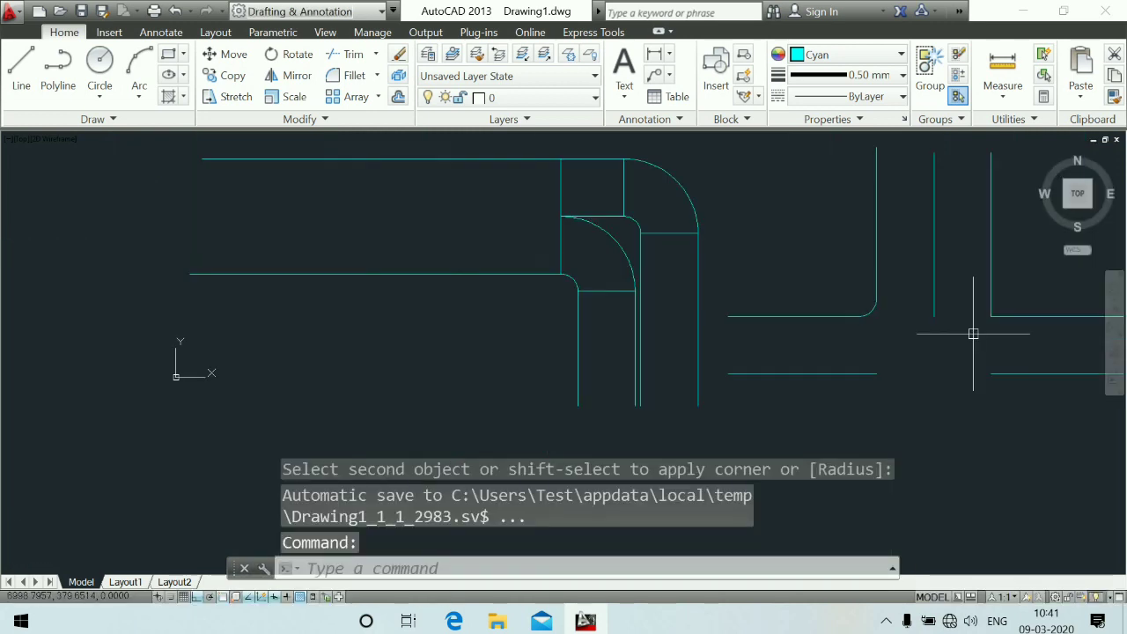
Step: Fillet the corner between the new duct's right vertical line and right upper branch line with a 150 radius
scroll(1017, 300, up, 5)
key(Return)
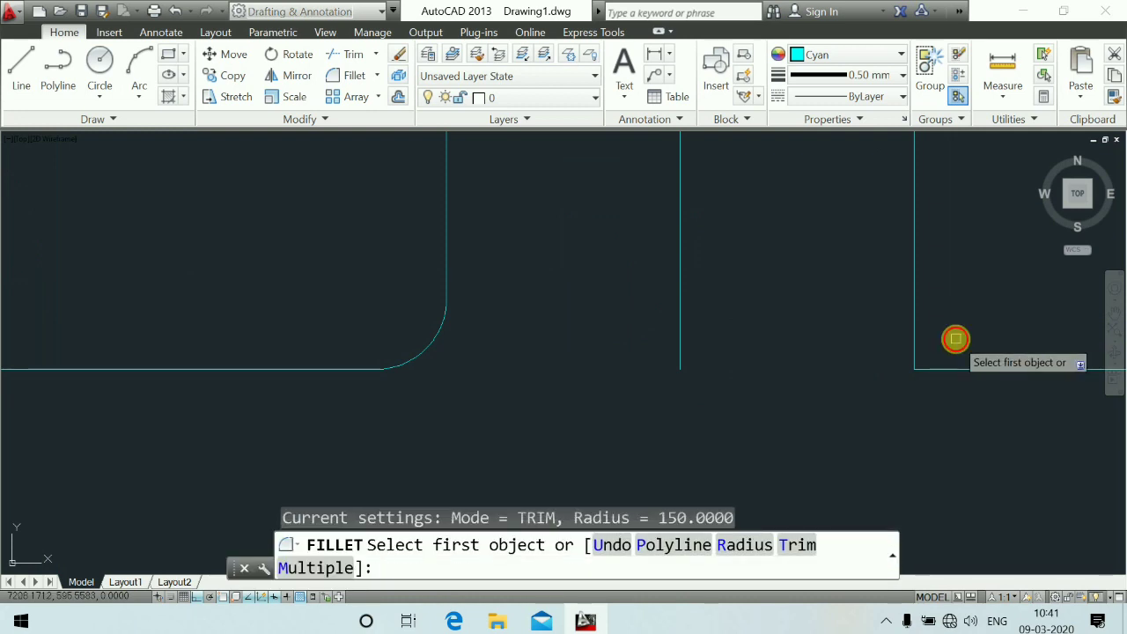
text(r)
key(Return)
key(Return)
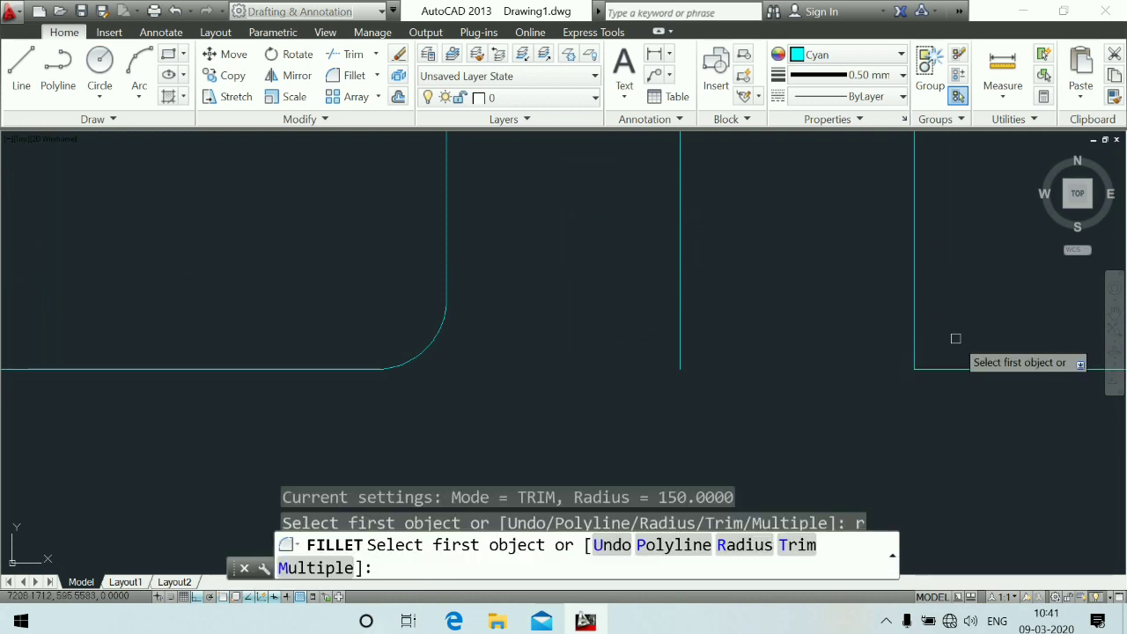
click(916, 324)
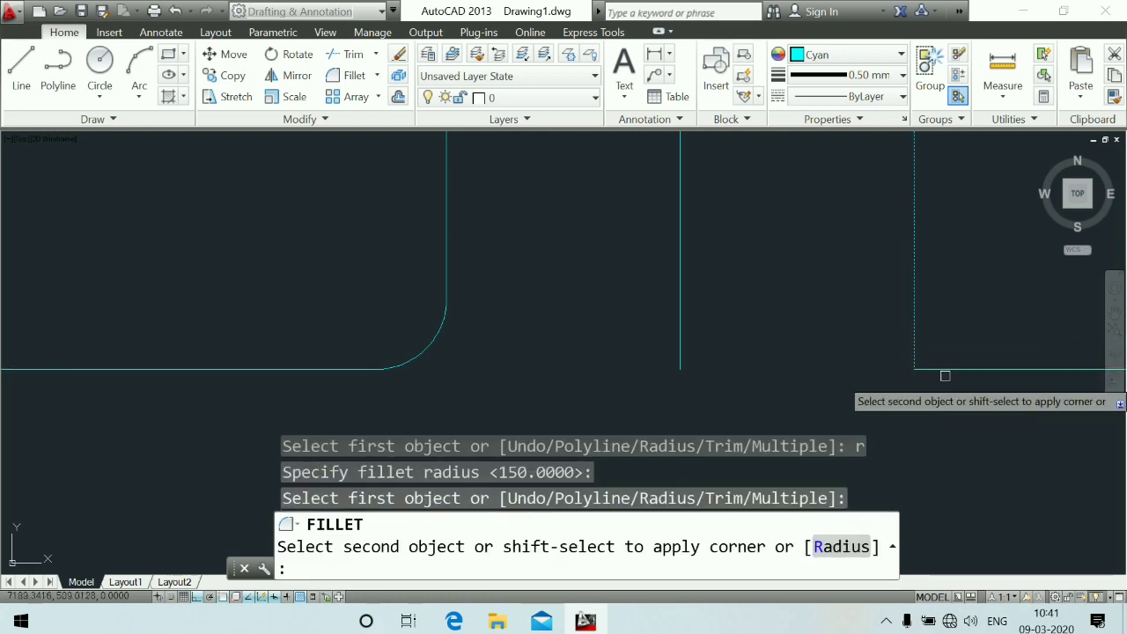
click(944, 366)
scroll(886, 406, down, 8)
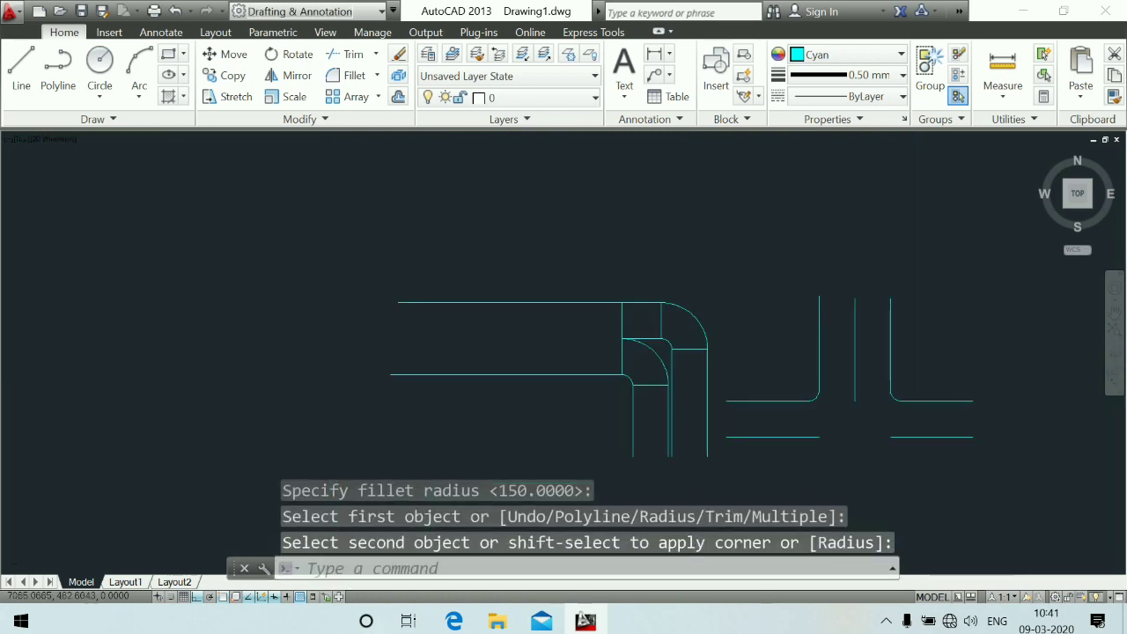
key(Escape)
Step: Offset the left corner's fillet arc 500 outward toward the duct's centre line and lower branch line
scroll(824, 396, up, 4)
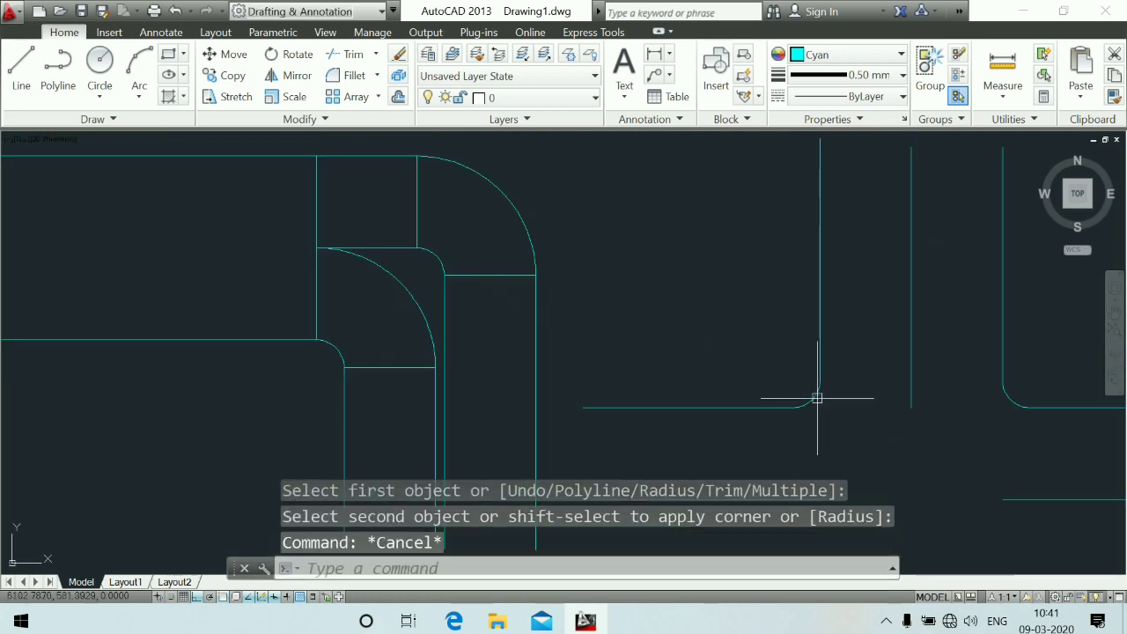
text(o)
key(Return)
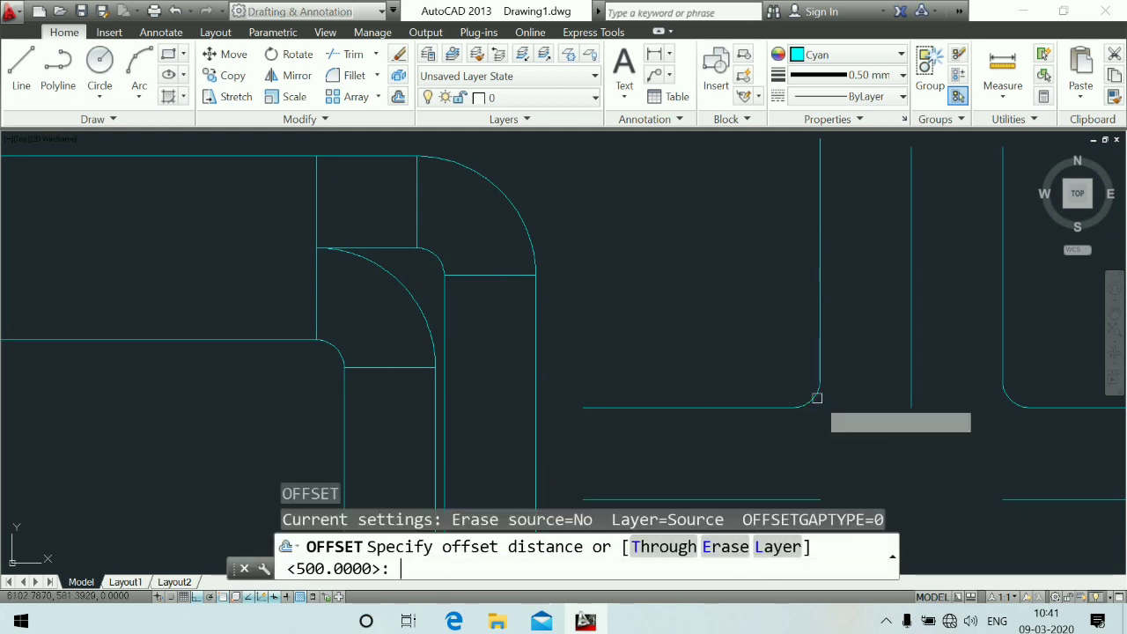
key(Return)
click(810, 399)
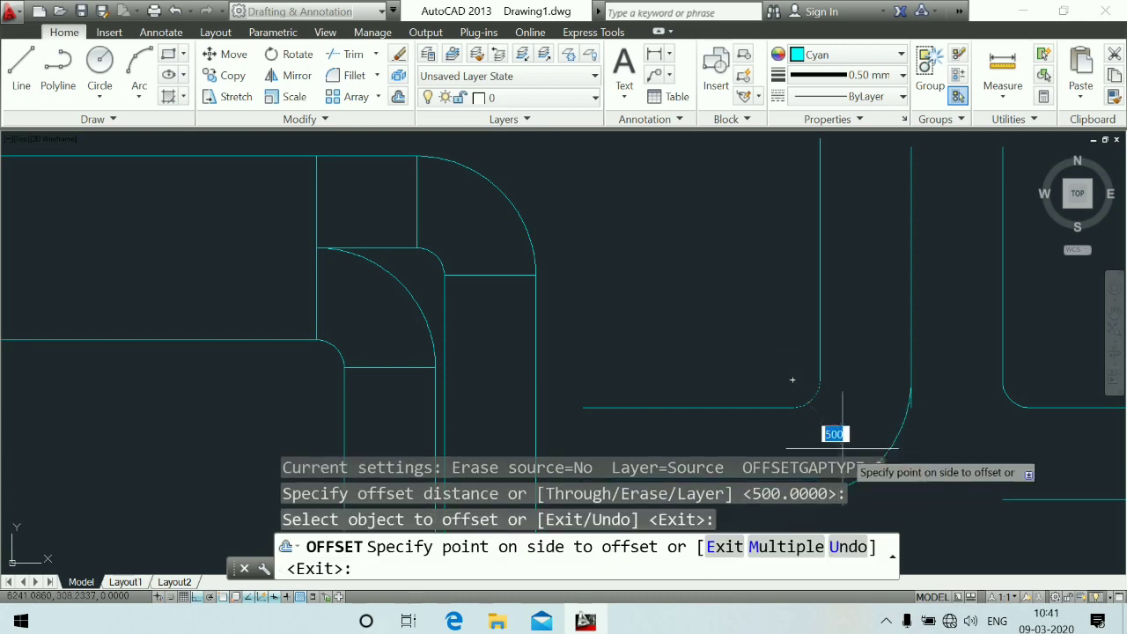
click(833, 433)
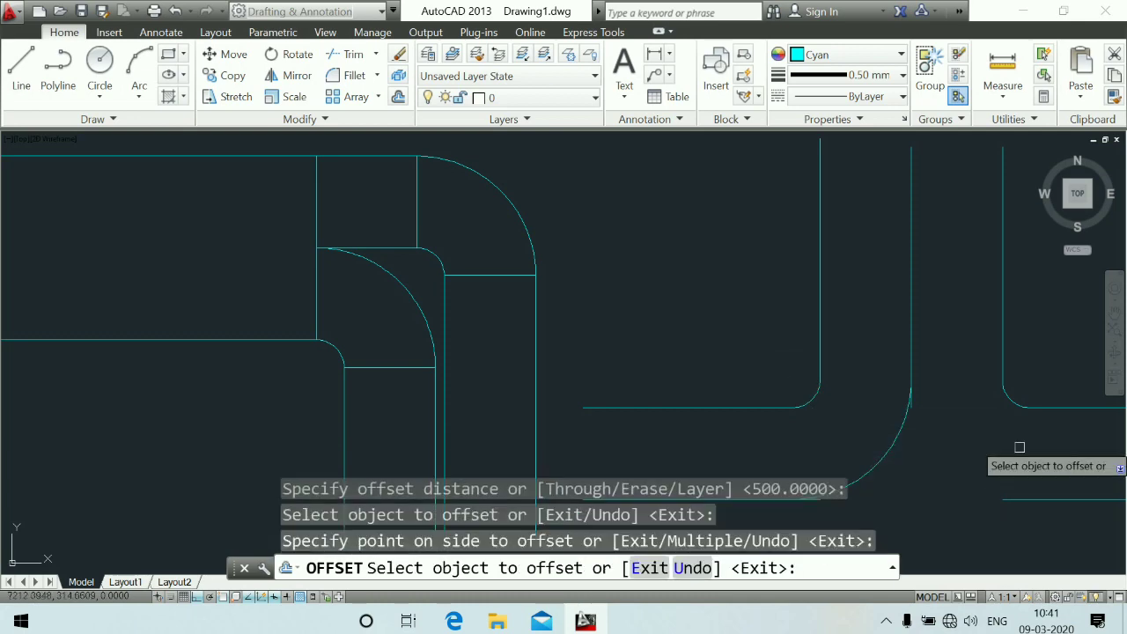
click(1008, 396)
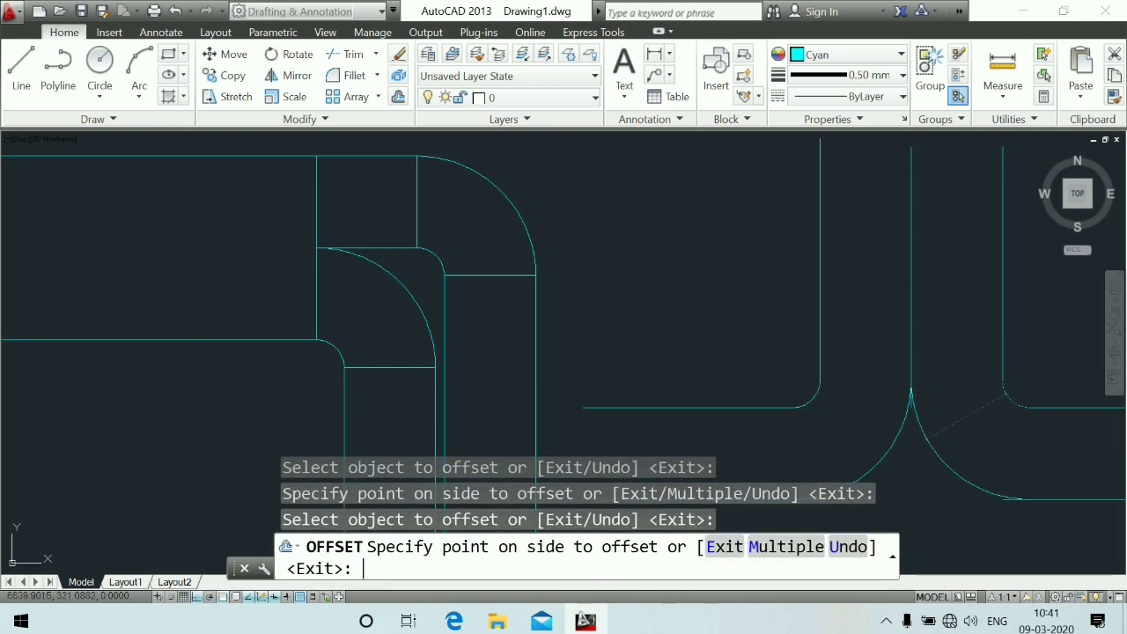
key(Escape)
scroll(934, 398, up, 3)
scroll(942, 410, down, 3)
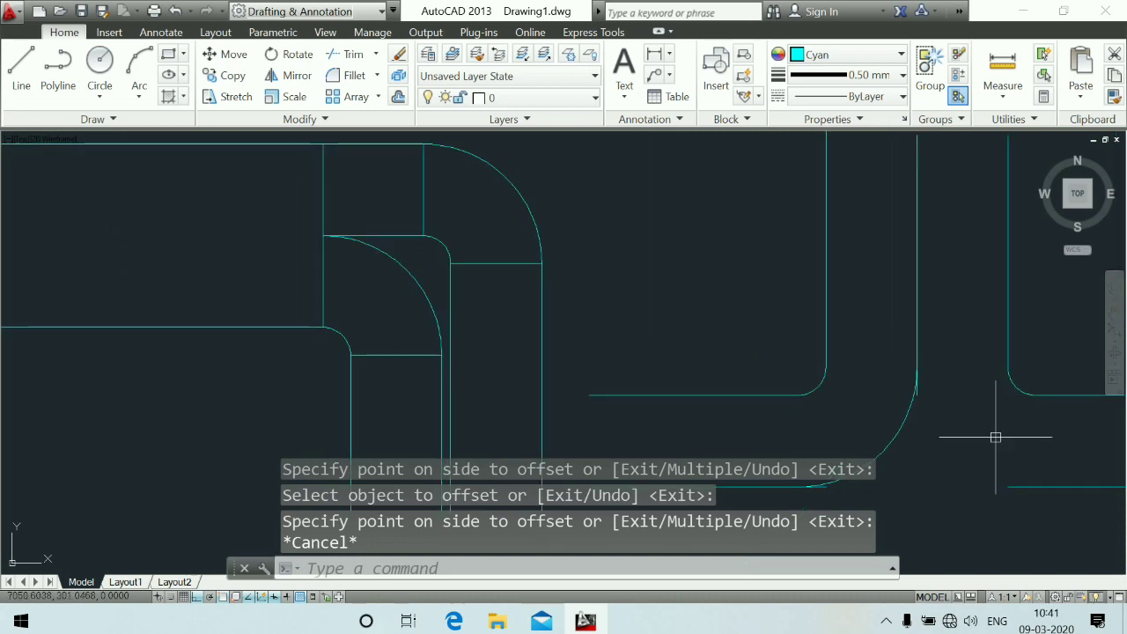
Step: Offset the right corner's fillet arc 500 outward toward the duct's centre line and lower branch line
text(o)
key(Return)
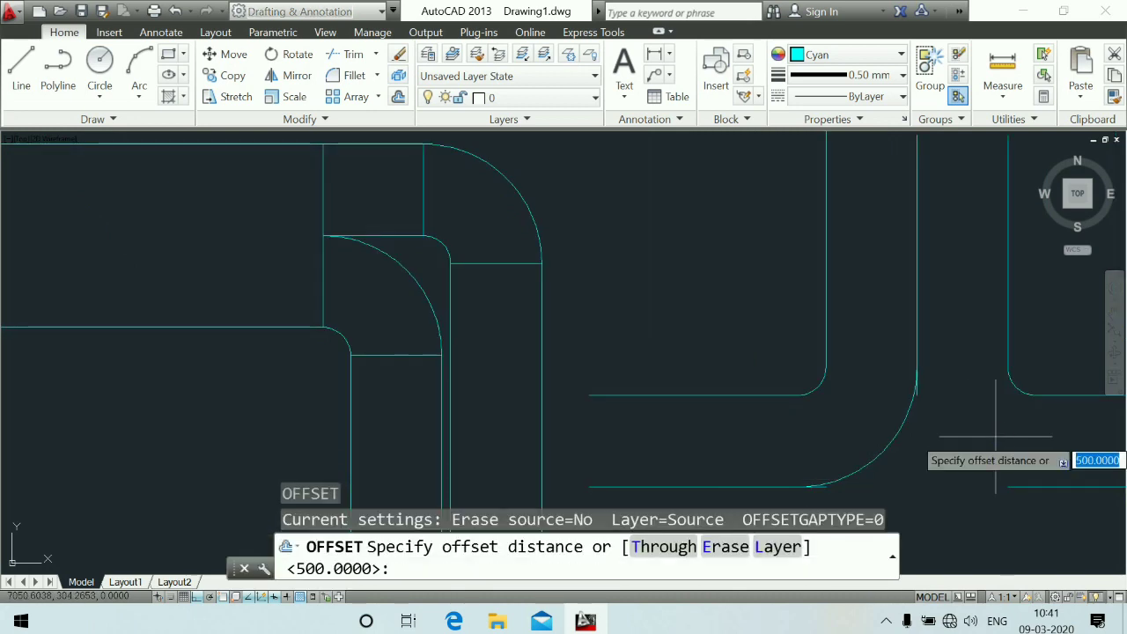
key(Return)
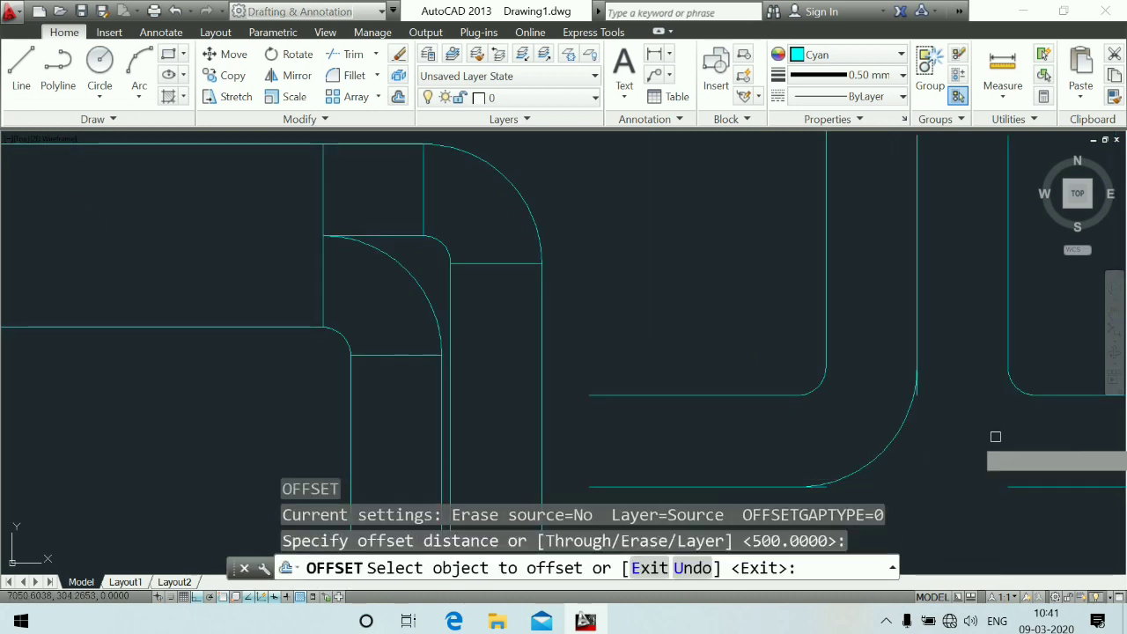
click(1020, 386)
click(978, 433)
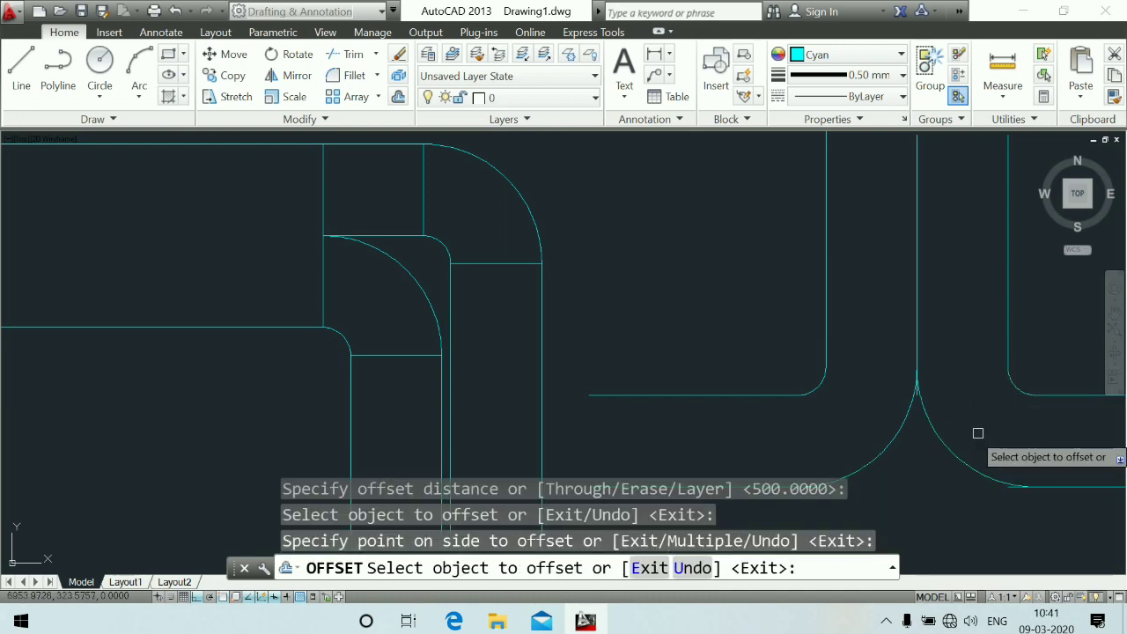
key(Escape)
scroll(907, 431, up, 5)
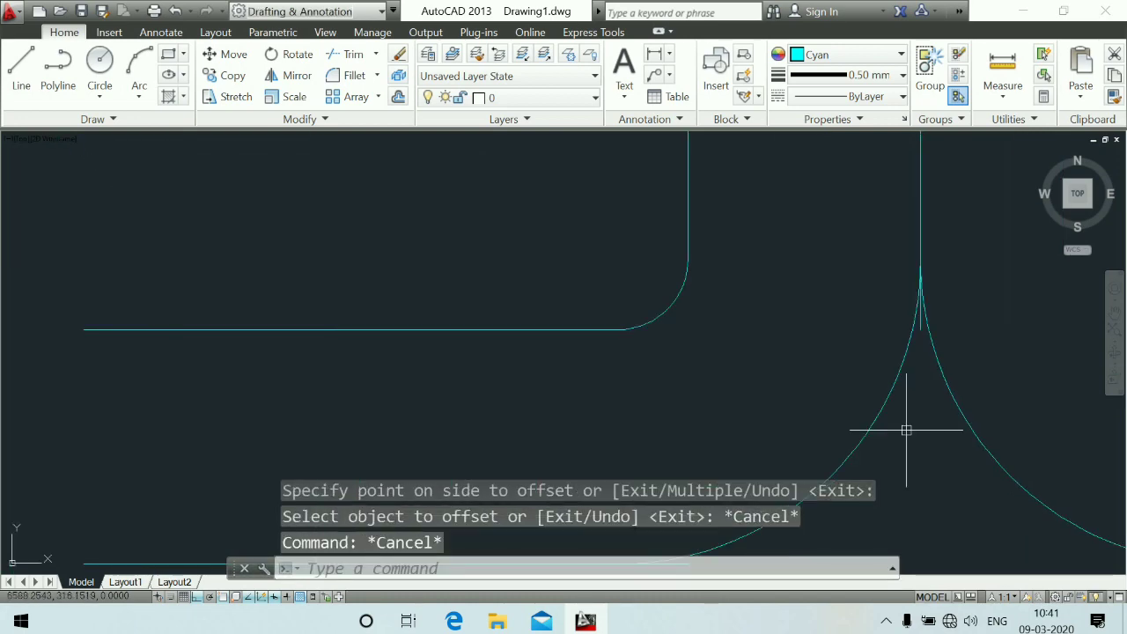
text(tr)
key(Return)
key(Return)
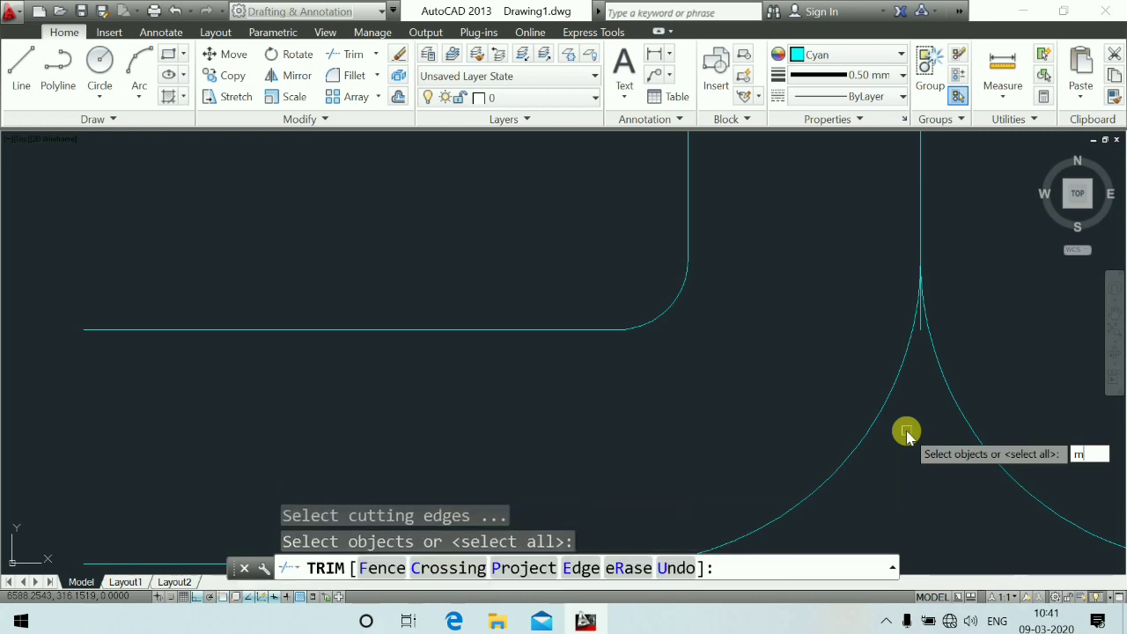
scroll(1037, 347, up, 4)
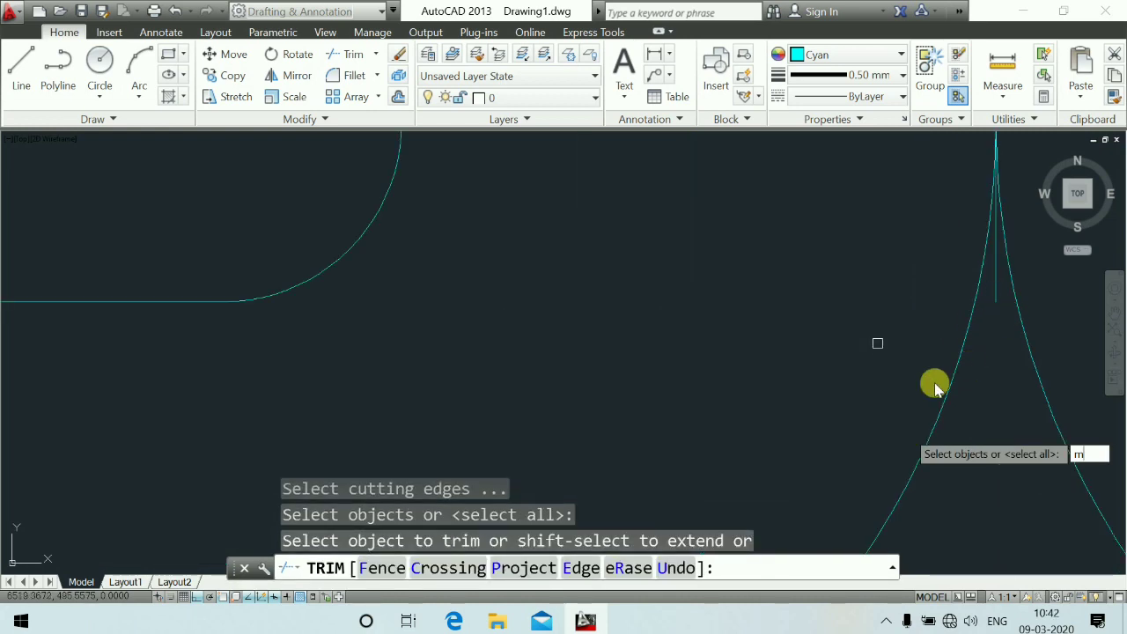
key(Escape)
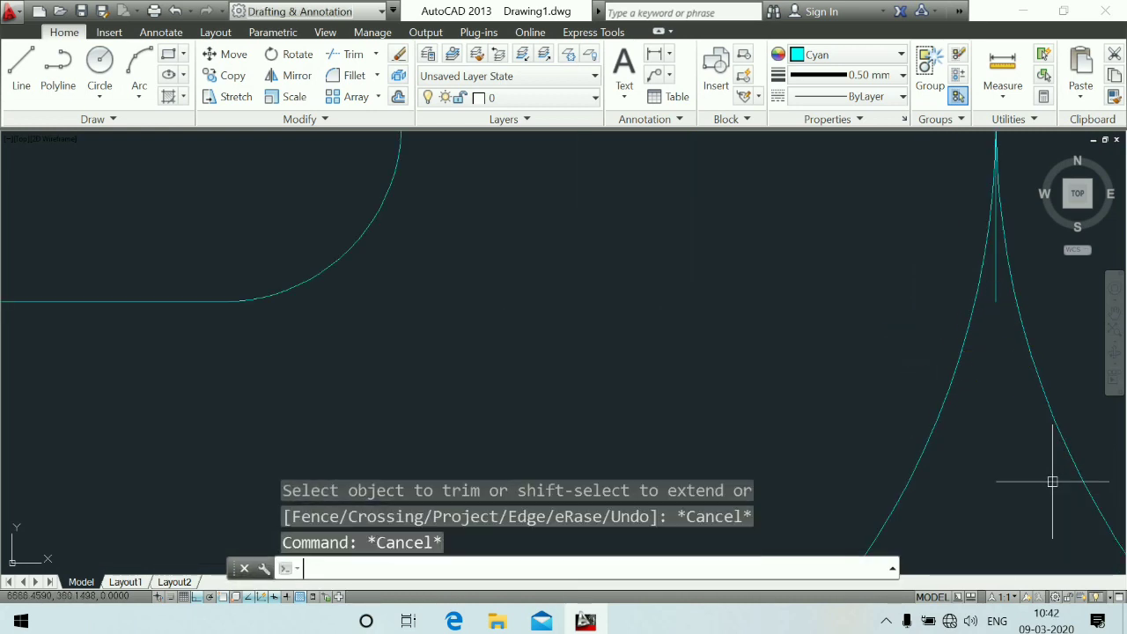
Step: Trim the centre line's end that extends below the meeting point of the two large arcs
text(tr)
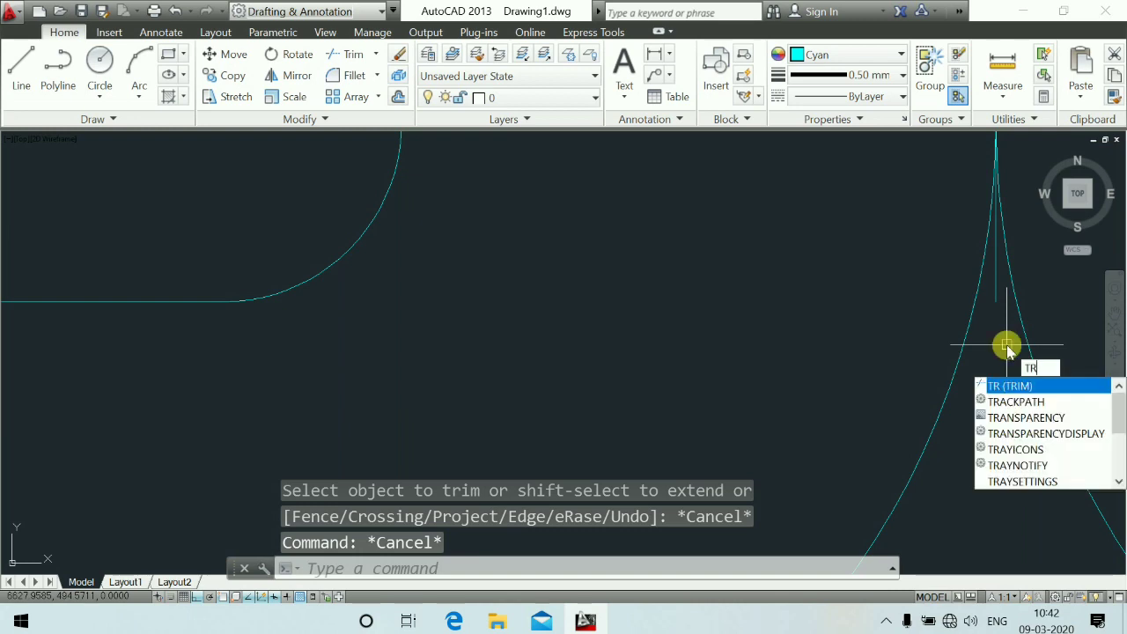
key(Return)
key(Return)
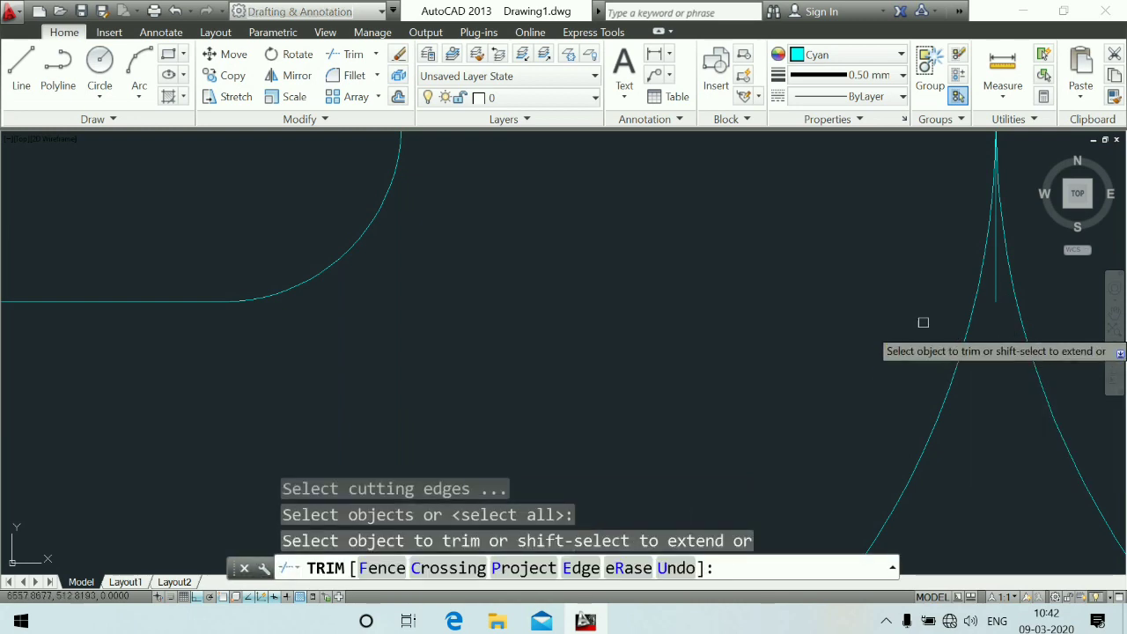
click(993, 286)
scroll(990, 284, down, 3)
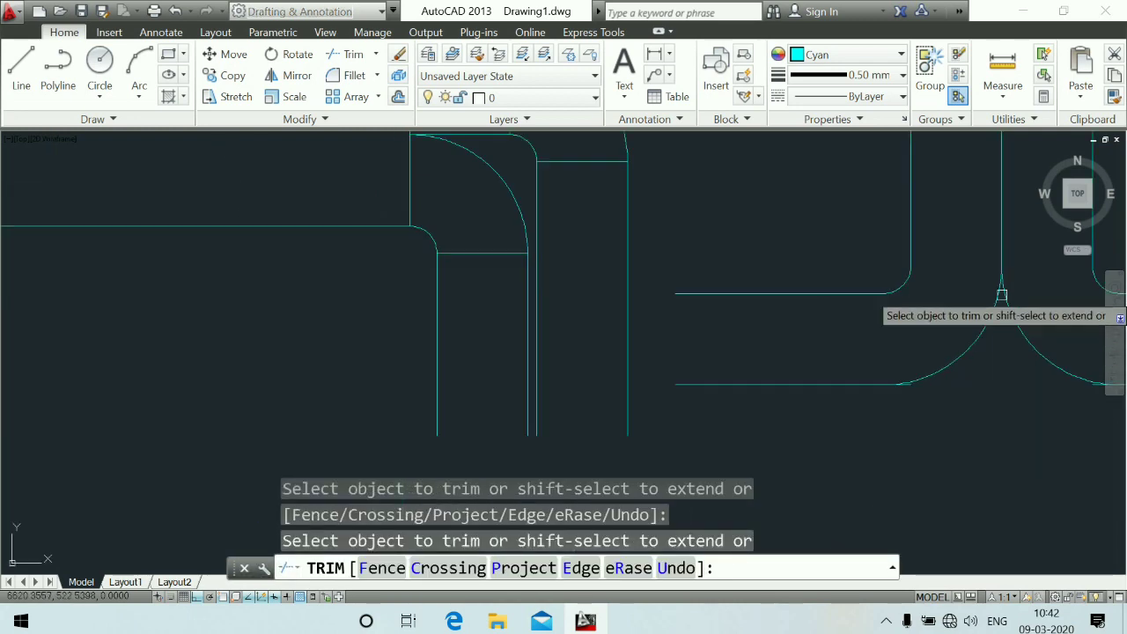
Step: Examine where the two large arcs meet the lower left and right branch lines, and end the Trim command
scroll(921, 415, up, 4)
scroll(822, 378, up, 2)
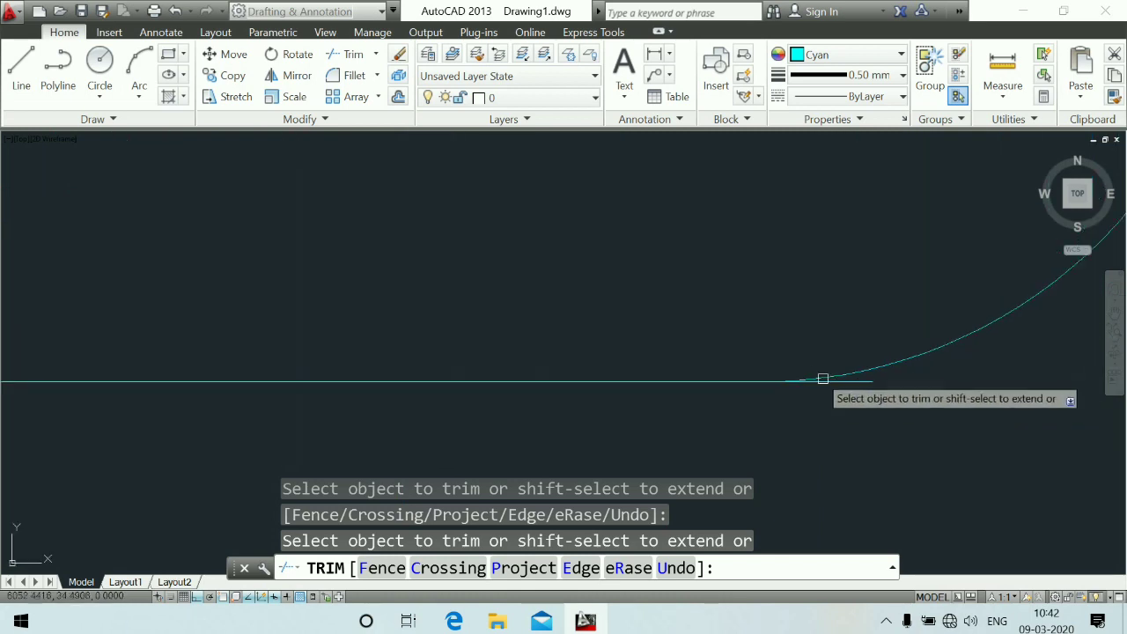
scroll(845, 395, up, 1)
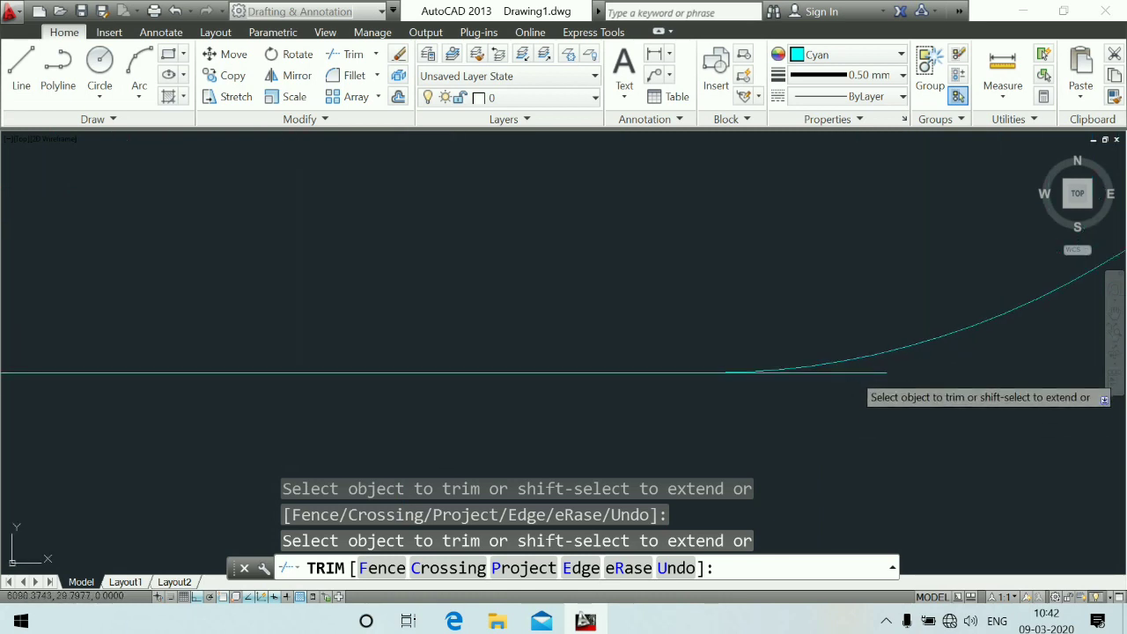
scroll(850, 370, down, 4)
scroll(971, 363, up, 5)
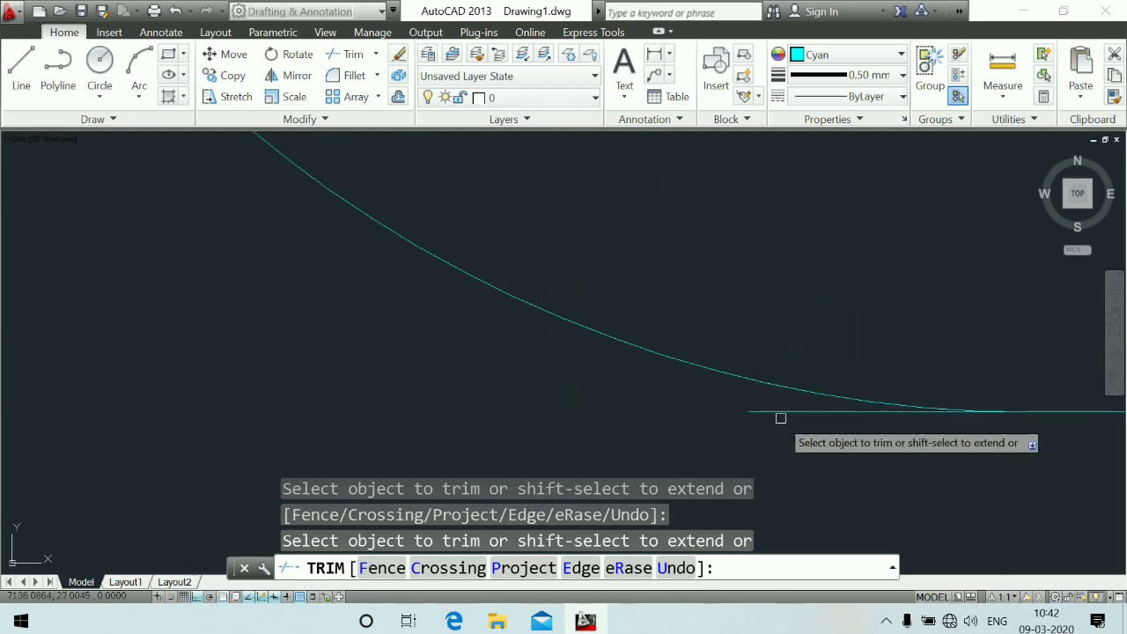
scroll(776, 412, down, 4)
scroll(775, 412, down, 3)
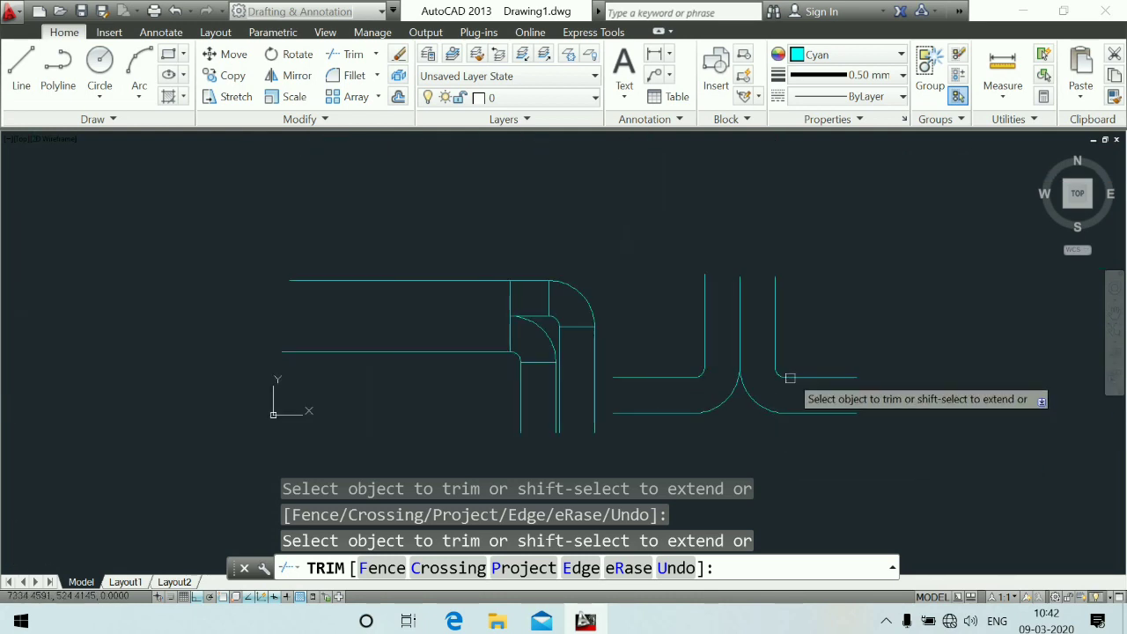
key(Escape)
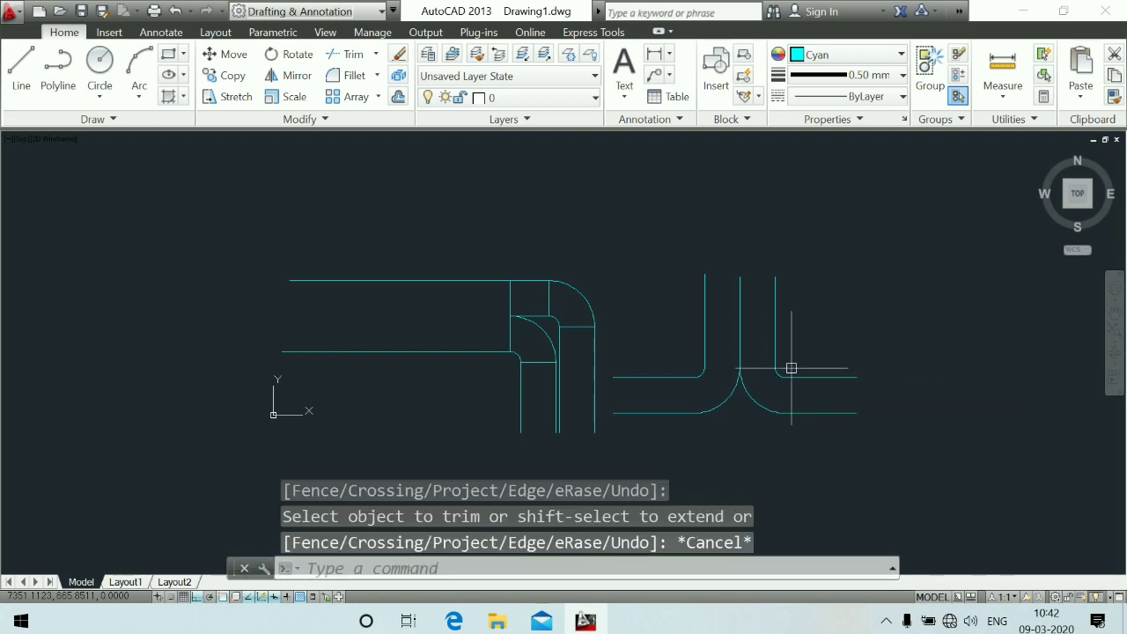
Step: Draw a 1000-long horizontal joint line across the vertical duct between the upper ends of the two small corner fillets
text(l)
key(Return)
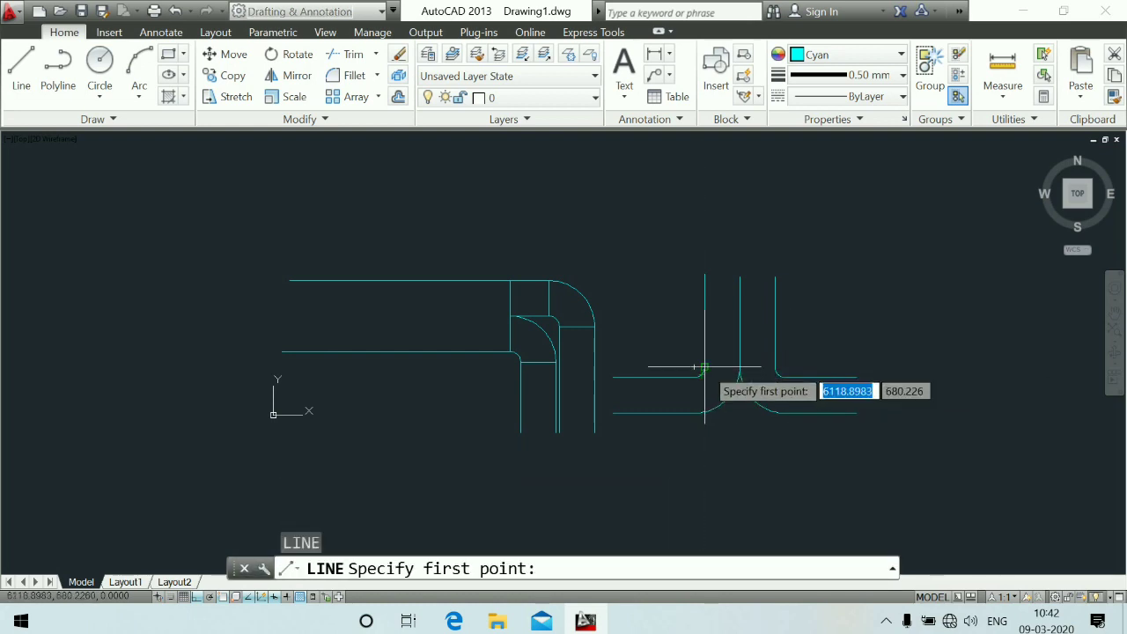
click(703, 368)
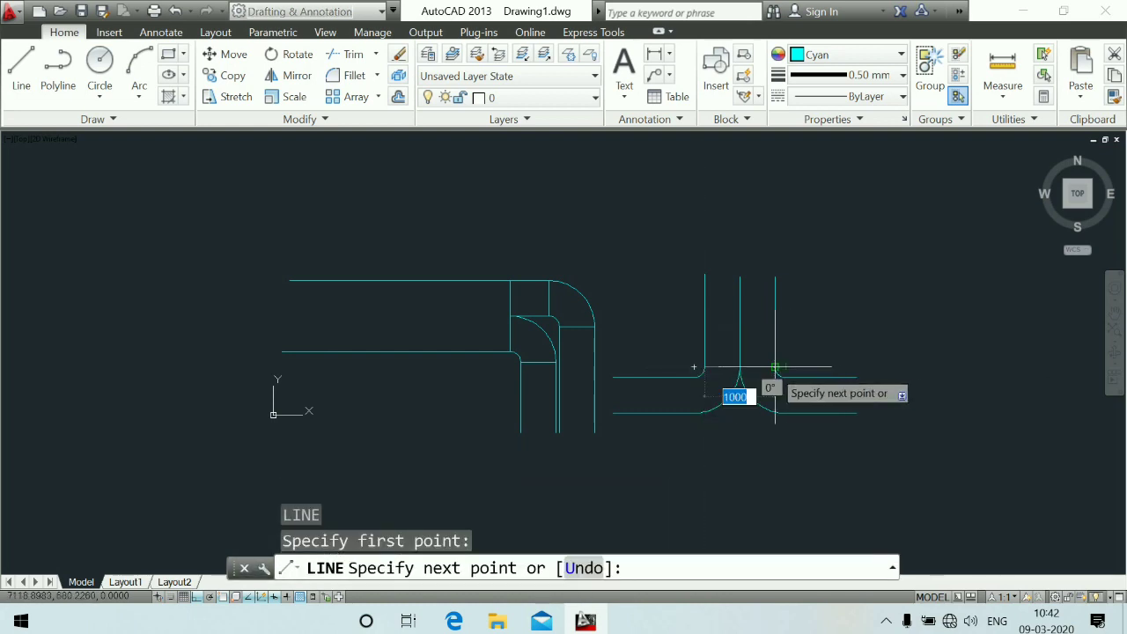
click(775, 366)
key(Escape)
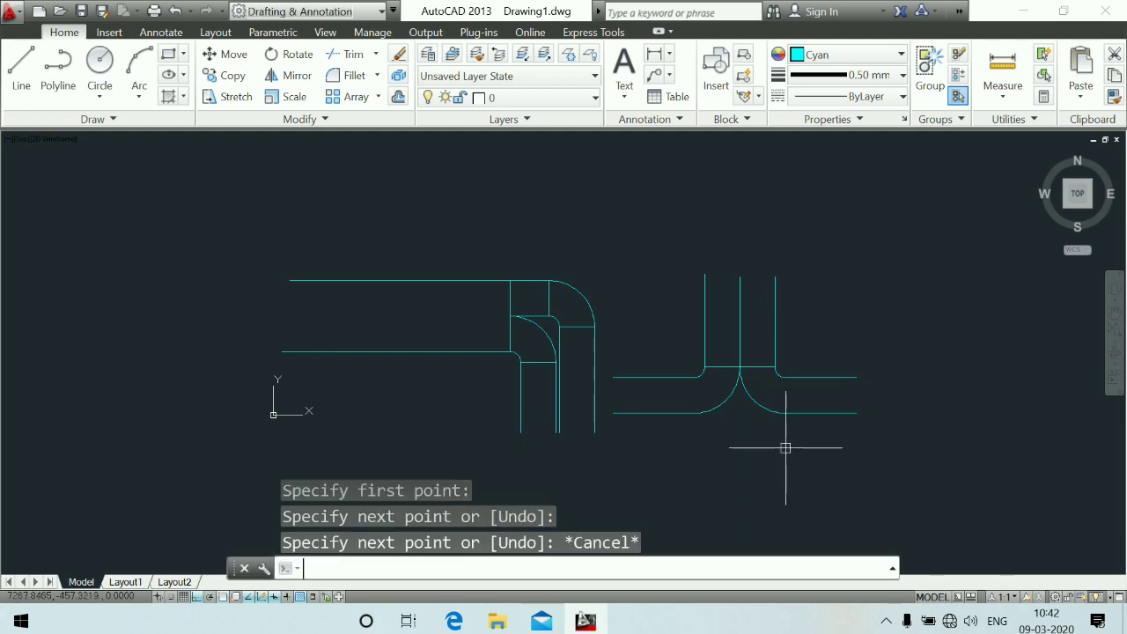
Step: Draw a 500-long vertical joint line across the right branch from the small fillet's end to the large arc's end
key(Return)
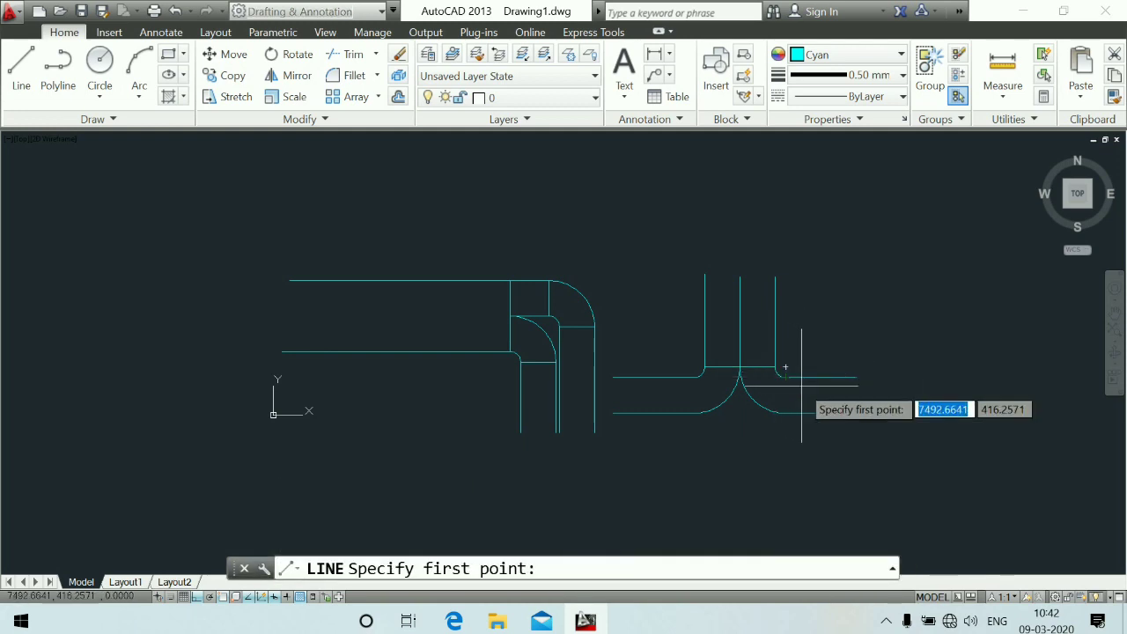
click(786, 369)
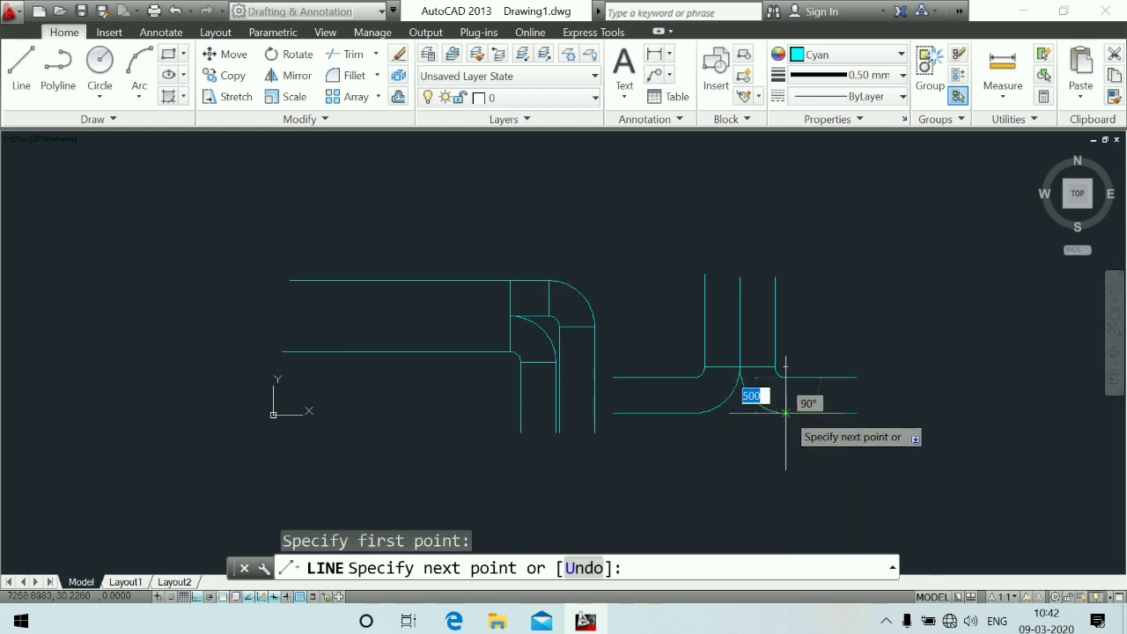
scroll(786, 412, up, 4)
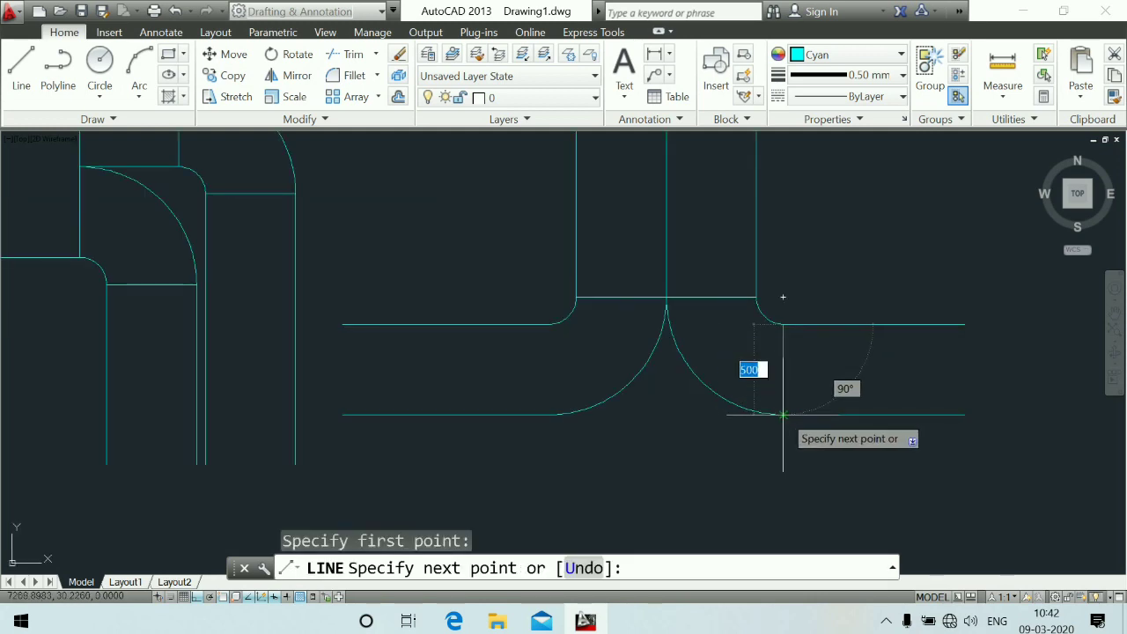
click(783, 414)
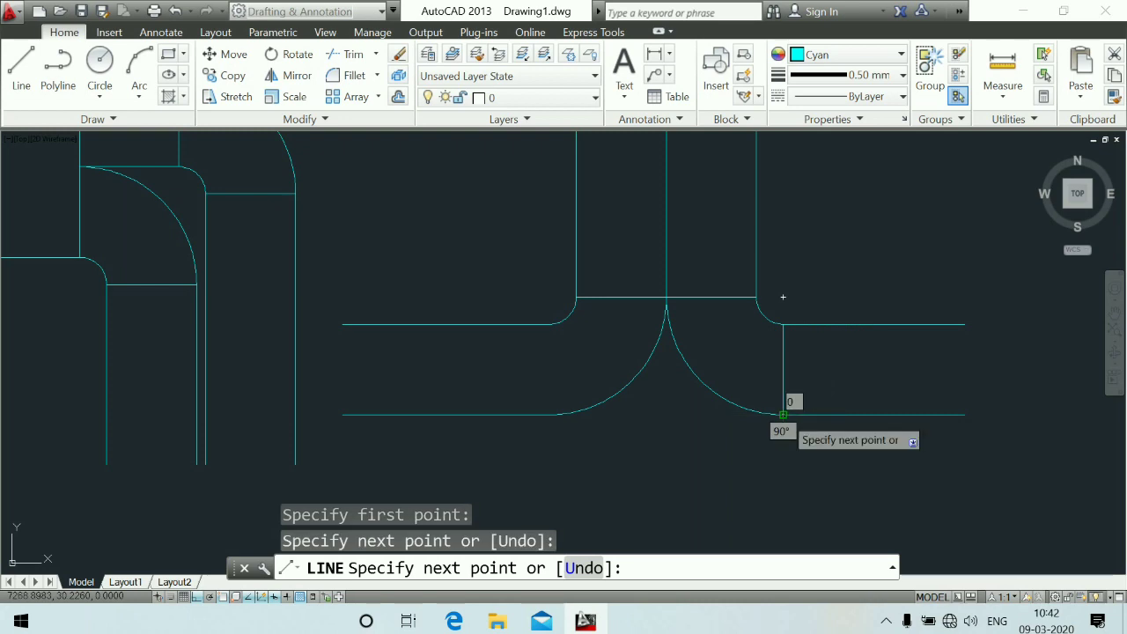
key(Escape)
Step: Draw a 500-long vertical joint line across the left branch from the small fillet's end to the large arc's end
key(Return)
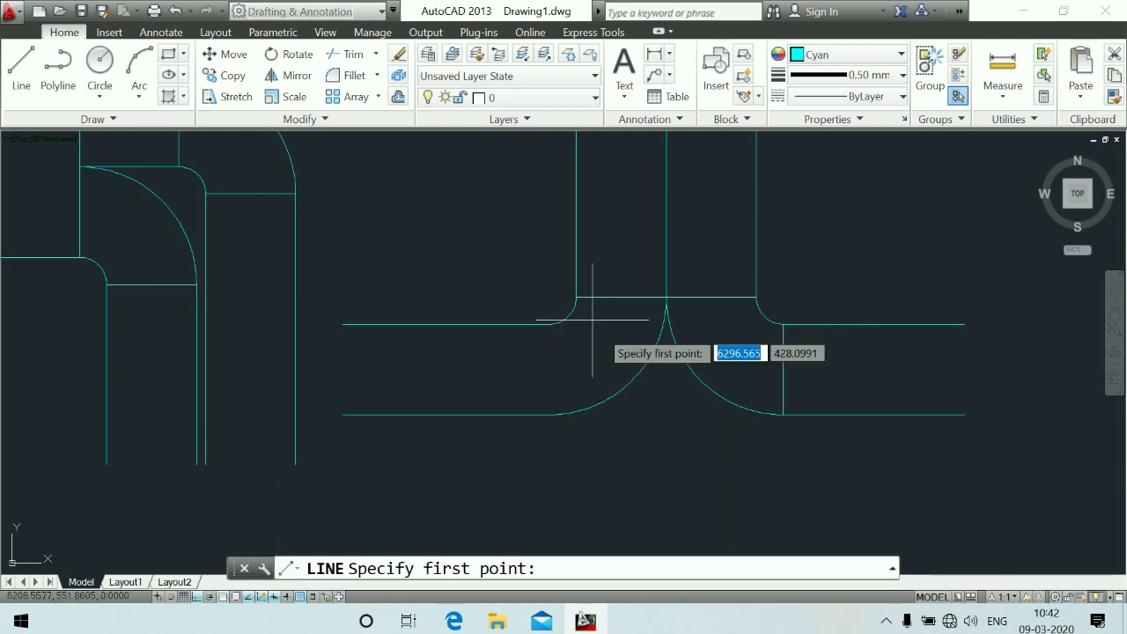
click(549, 324)
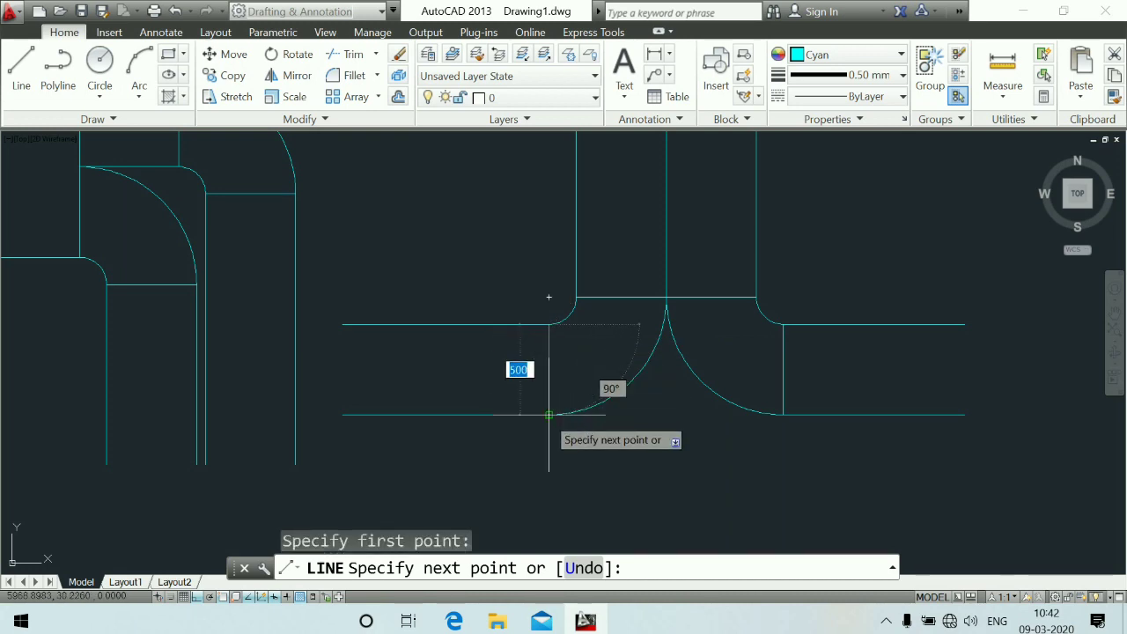
click(548, 414)
key(Escape)
Step: Erase the centre line inside the vertical duct above the junction
scroll(691, 188, down, 4)
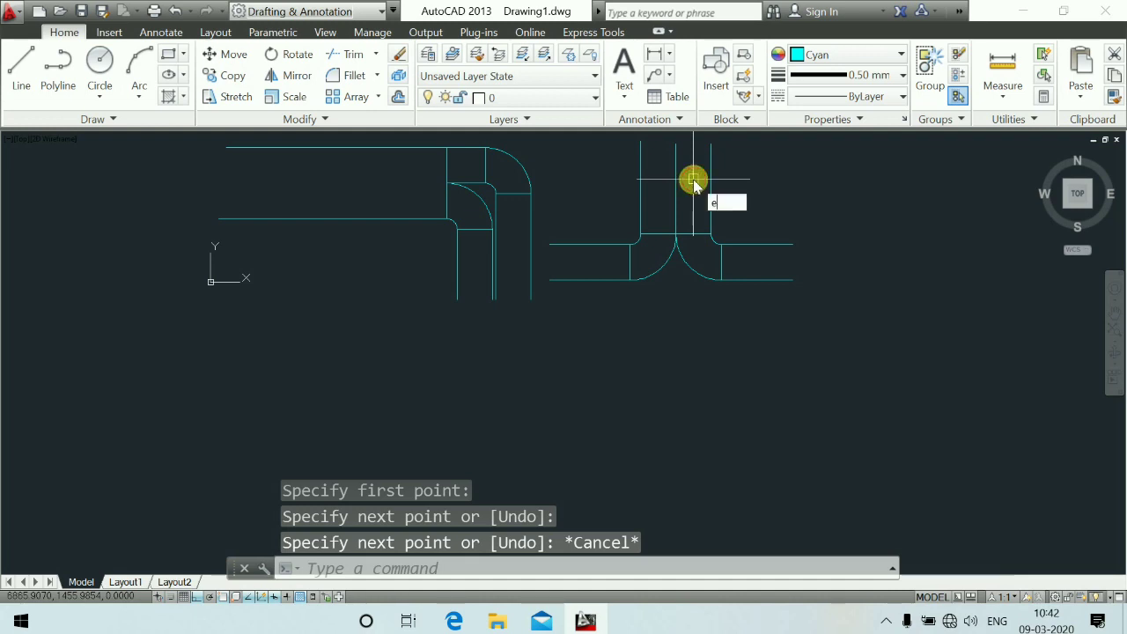
key(Return)
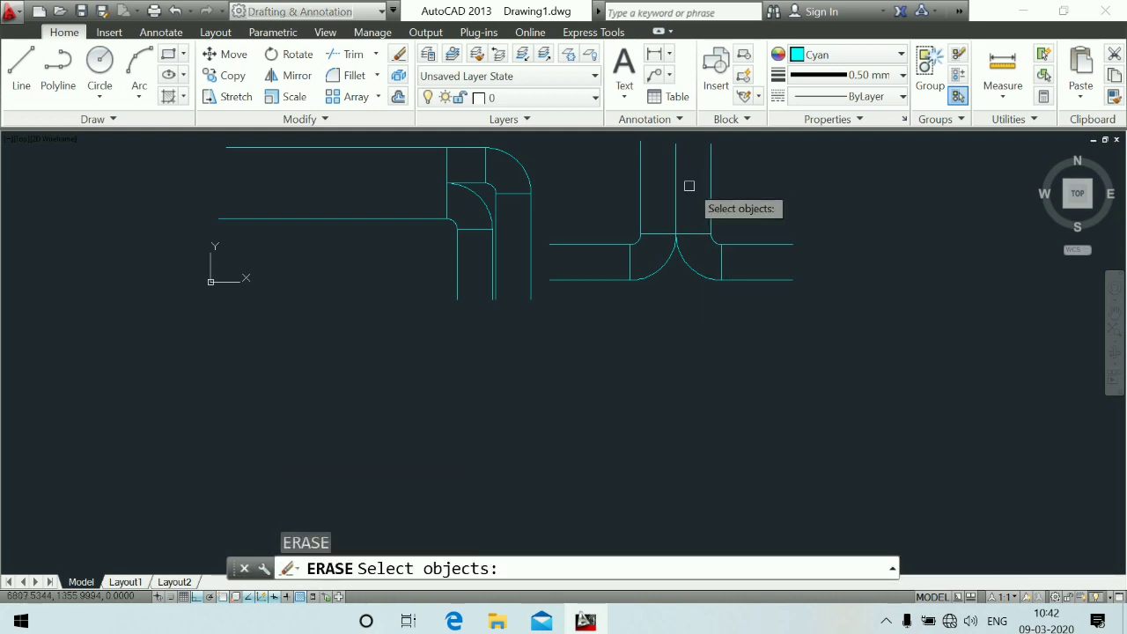
click(672, 199)
key(Return)
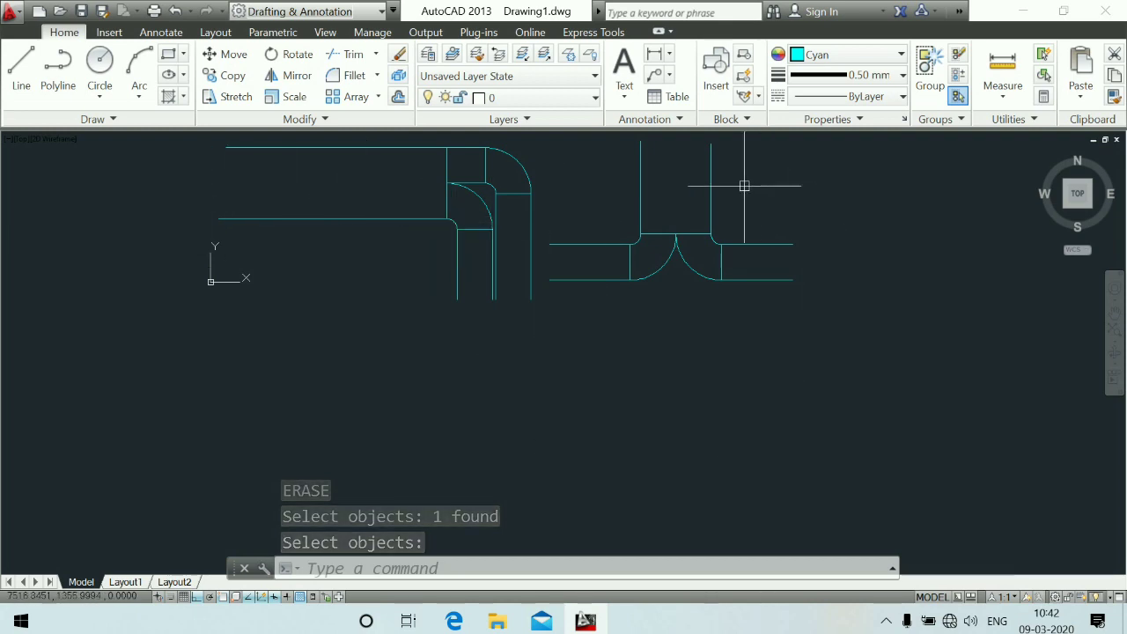
scroll(744, 186, up, 2)
scroll(599, 291, down, 3)
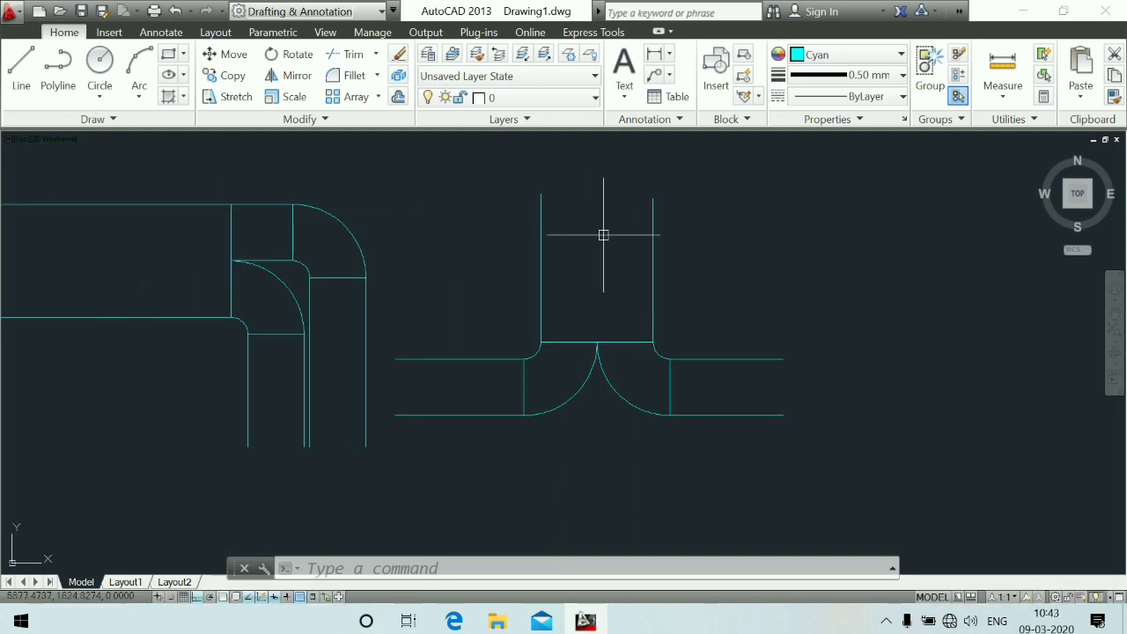
scroll(604, 231, down, 2)
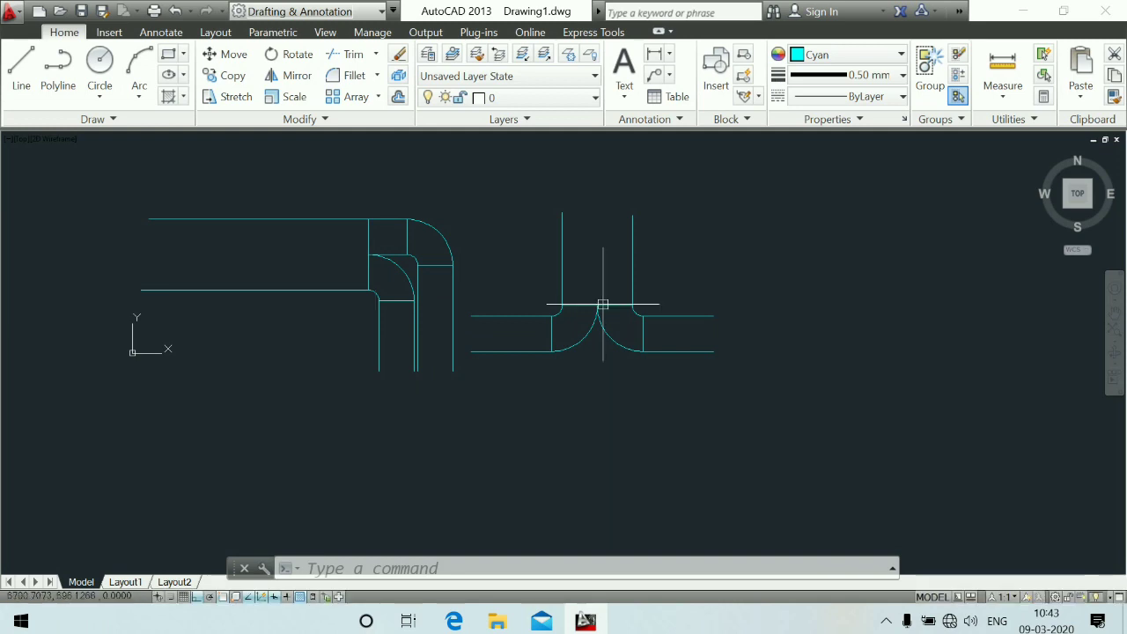
scroll(528, 317, up, 2)
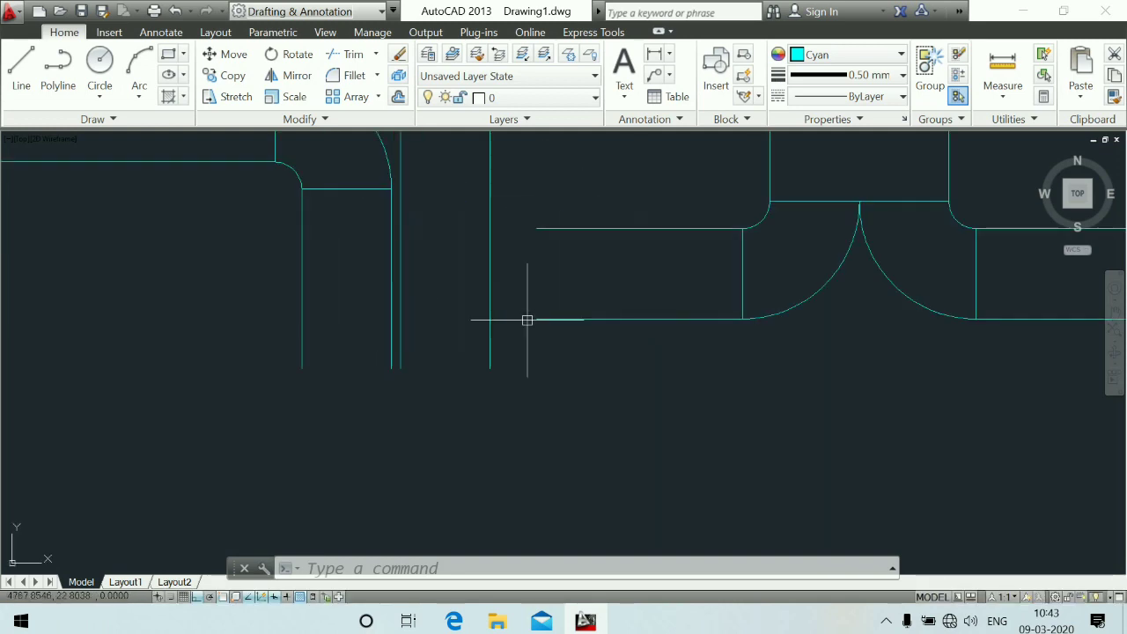
scroll(526, 330, down, 3)
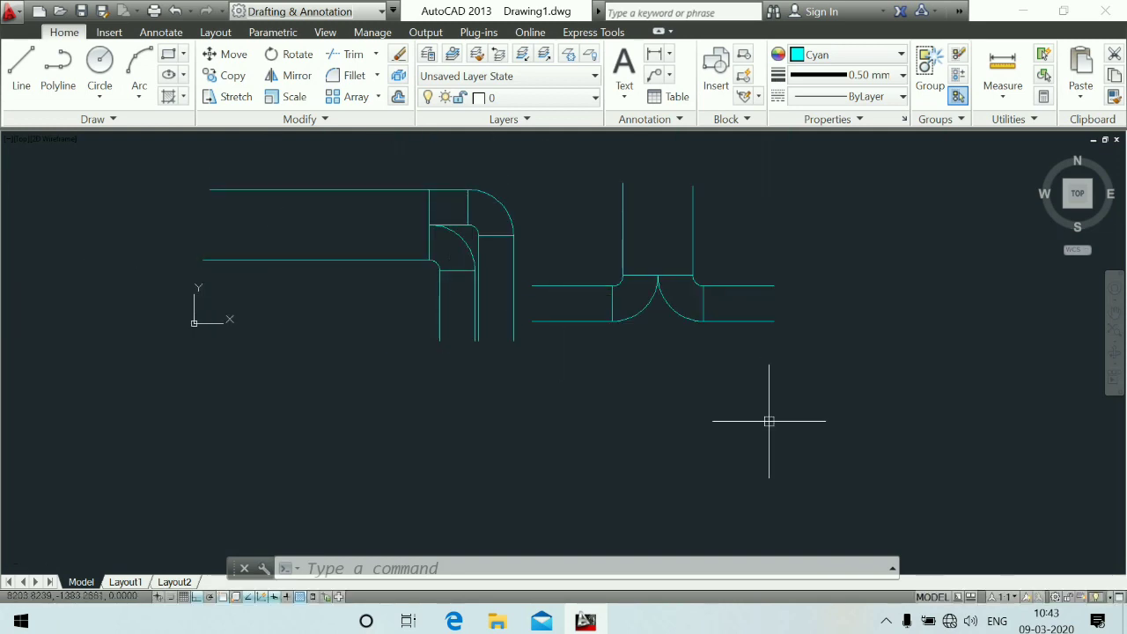